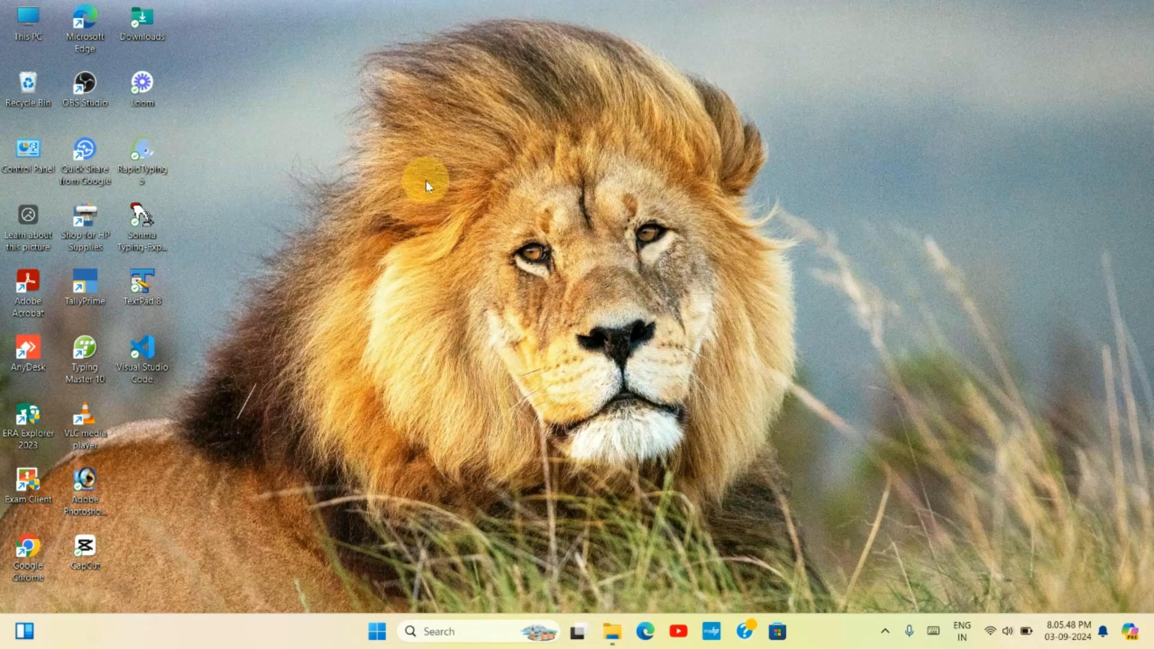
# Step: Open the Processfolio Excel-2019 Data Tab PDF from the 7126699add021e1ec6d24d1586cba762 archive in the Processfolio folder and read the Table 3 questions
pyautogui.click(466, 243)
pyautogui.click(611, 635)
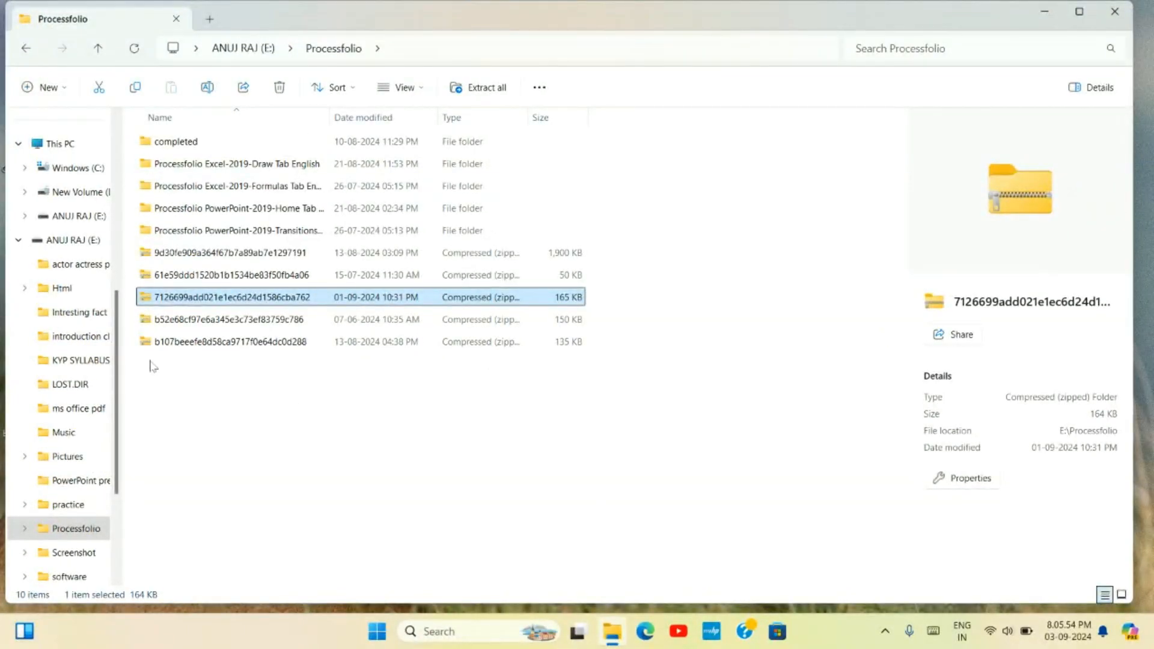
pyautogui.doubleClick(229, 297)
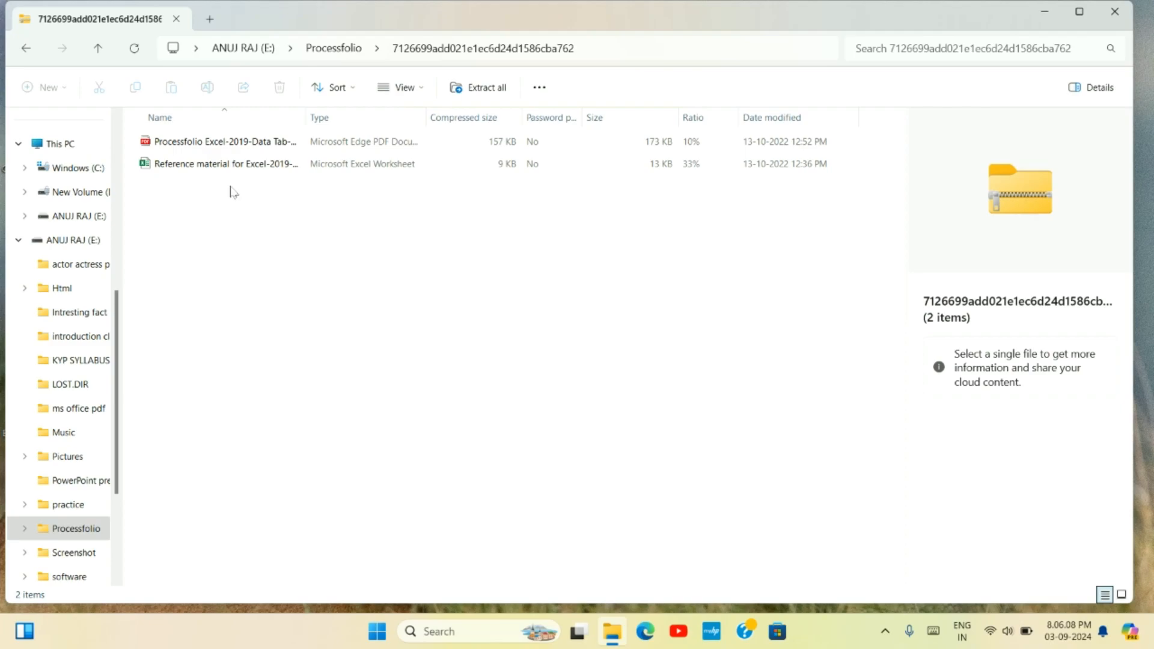
pyautogui.doubleClick(233, 144)
pyautogui.scroll(-2, 417, 317)
pyautogui.scroll(2, 416, 316)
pyautogui.scroll(-2, 417, 316)
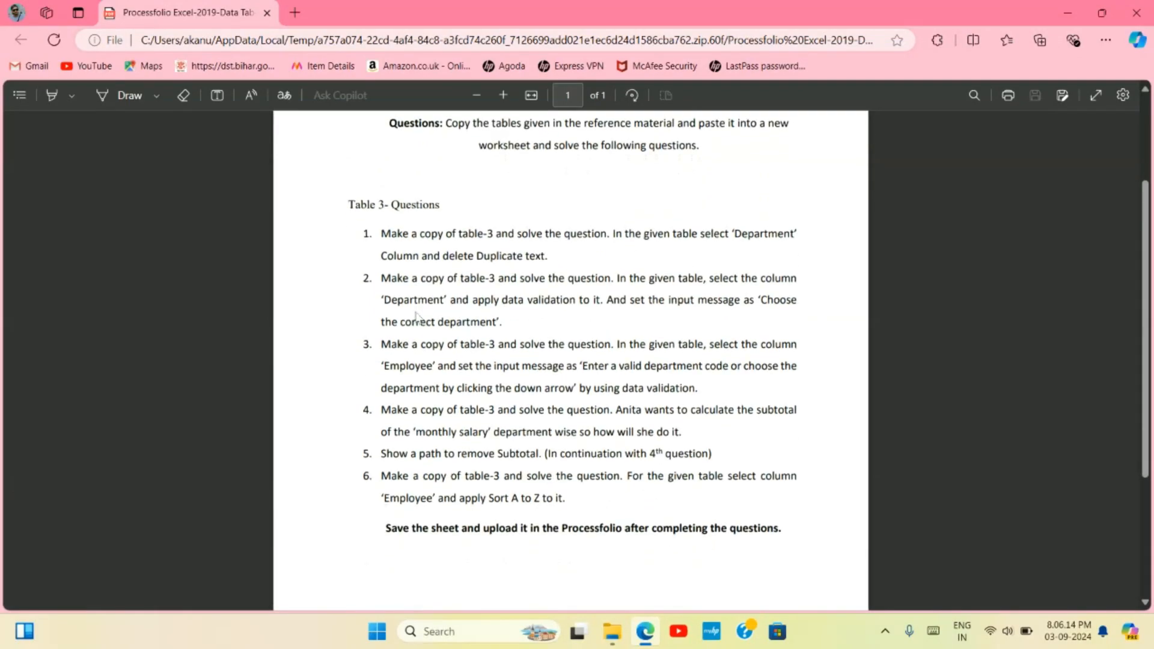
pyautogui.scroll(1, 416, 315)
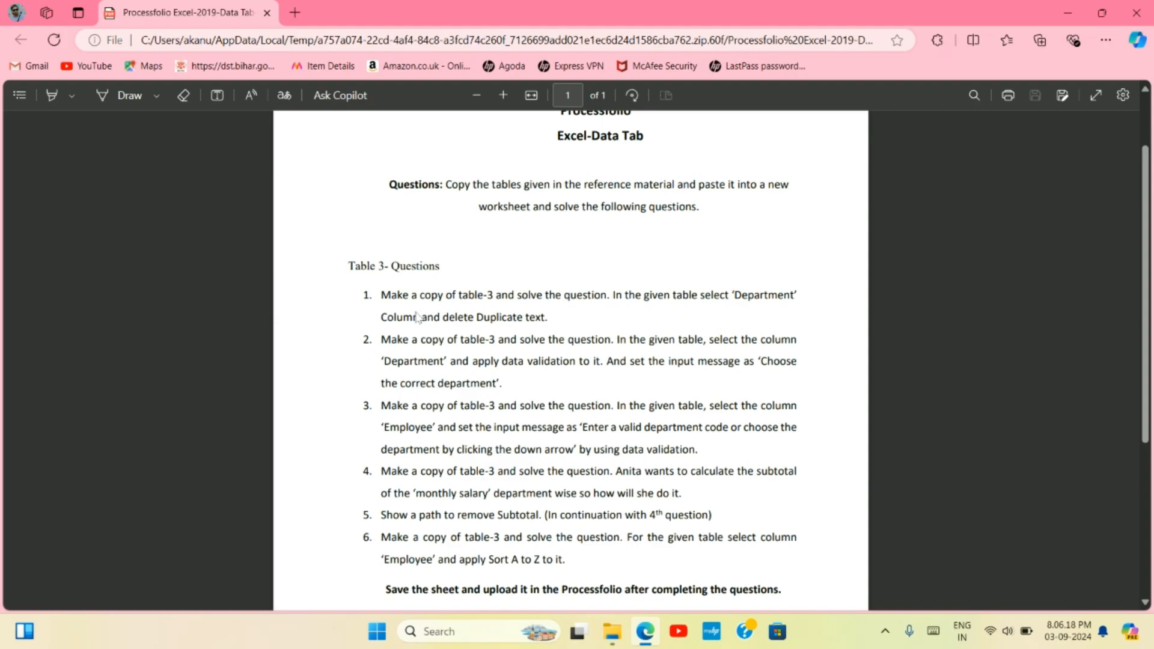
pyautogui.scroll(1, 520, 285)
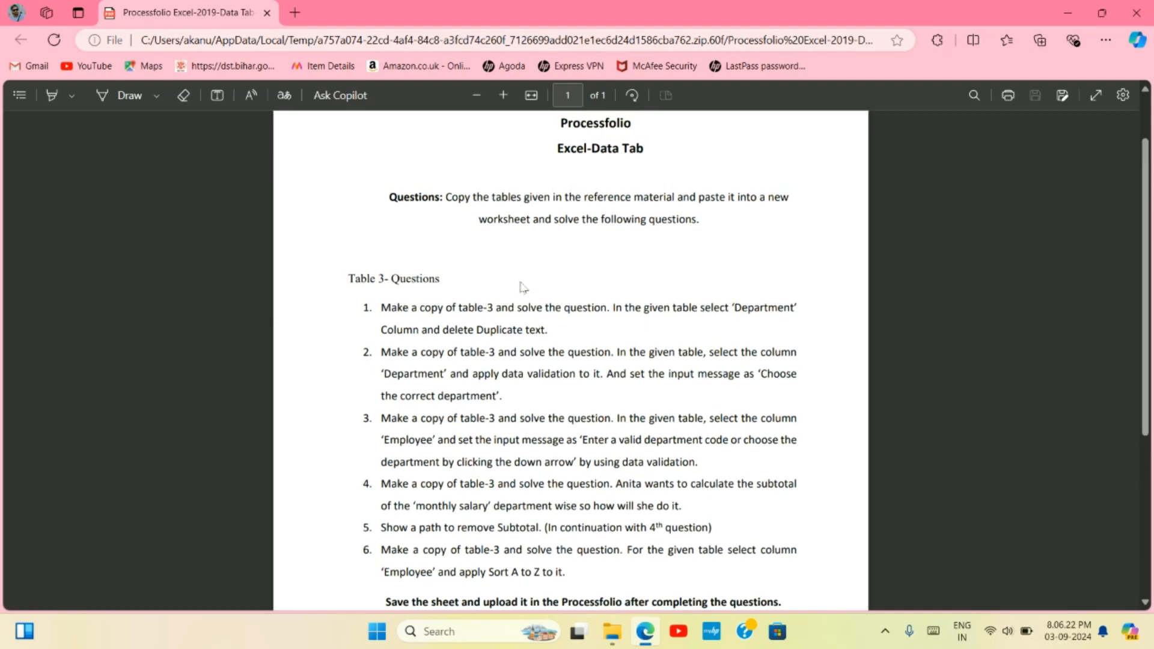
pyautogui.scroll(-1, 521, 285)
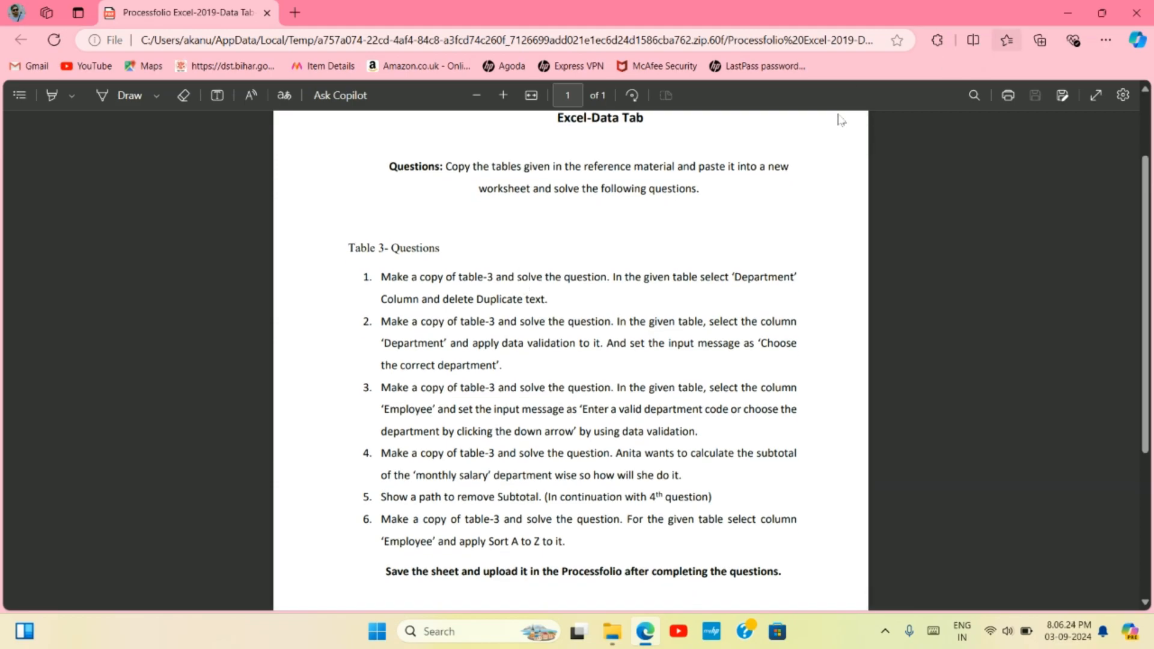
# Step: Open the Excel-2019 Data Tab reference material workbook from the same archive
pyautogui.click(1067, 18)
pyautogui.doubleClick(241, 164)
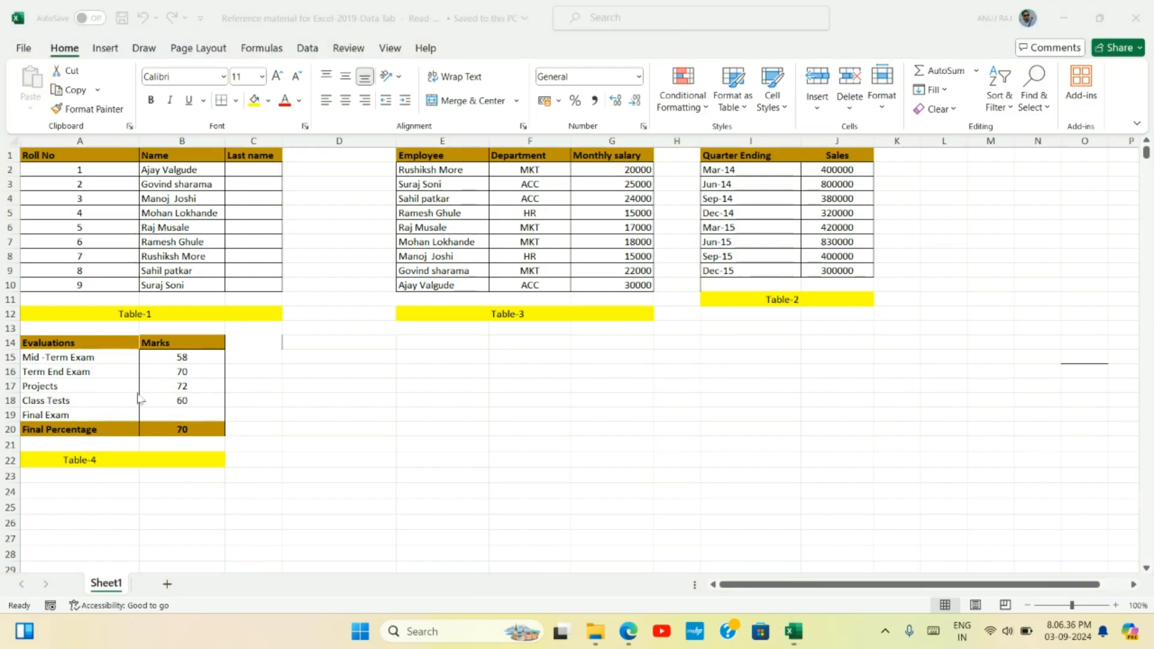
# Step: Return to the questions PDF in Edge and read question 1 about the Department column
pyautogui.click(629, 635)
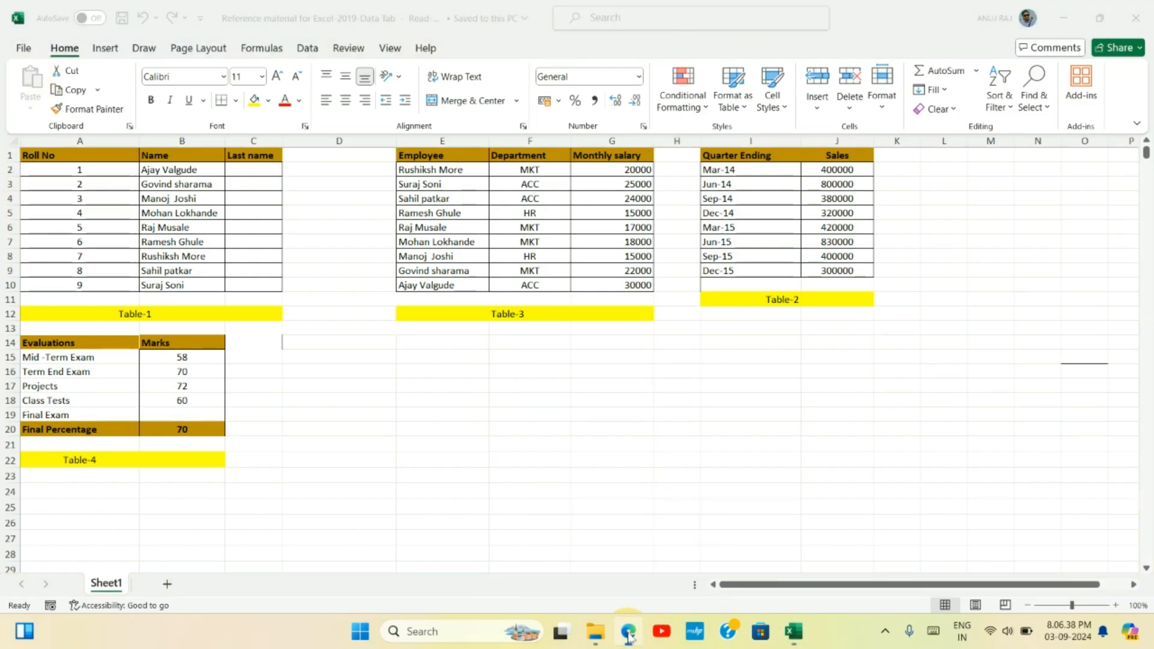
pyautogui.scroll(-1, 415, 287)
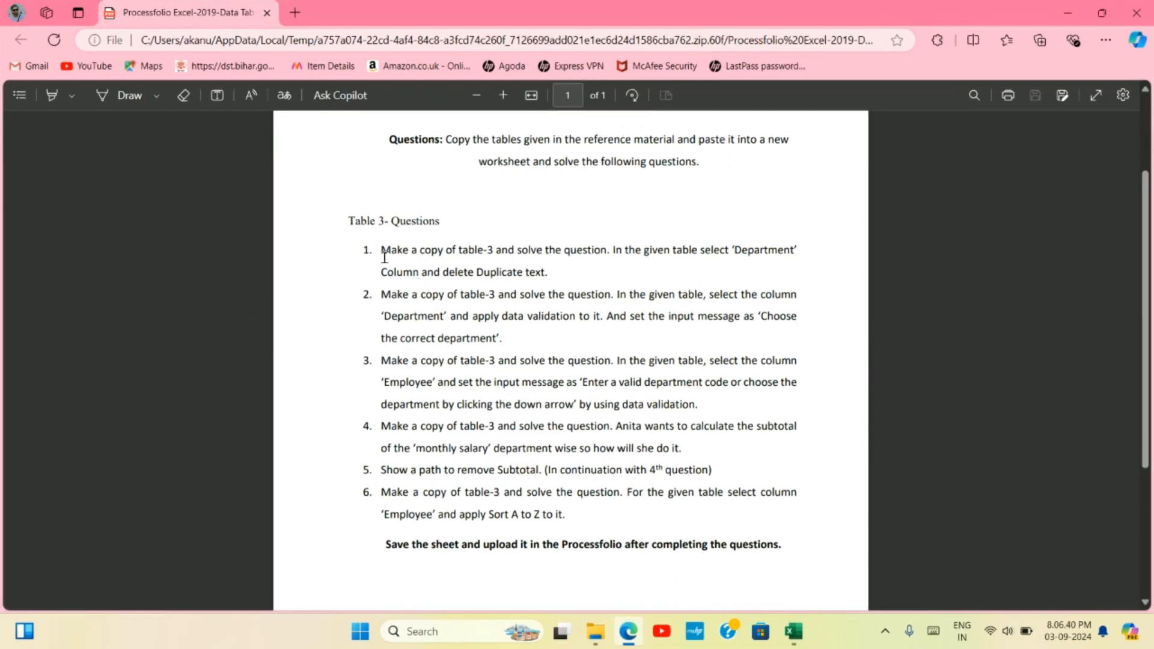
pyautogui.moveTo(381, 250); pyautogui.dragTo(639, 268)
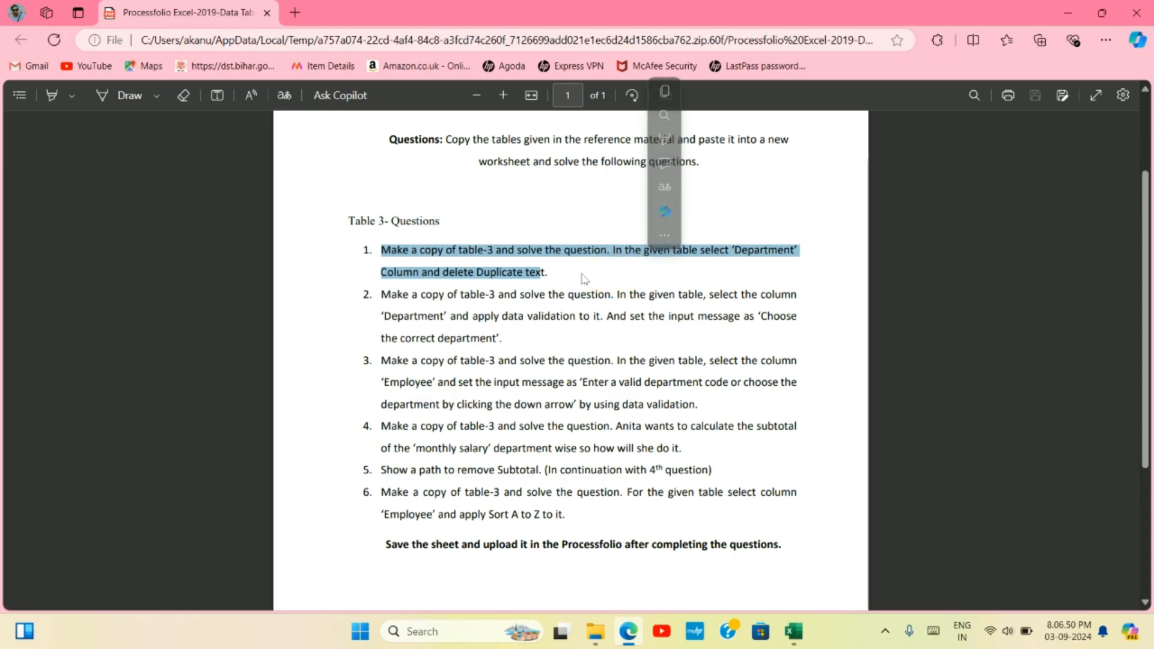
pyautogui.click(581, 278)
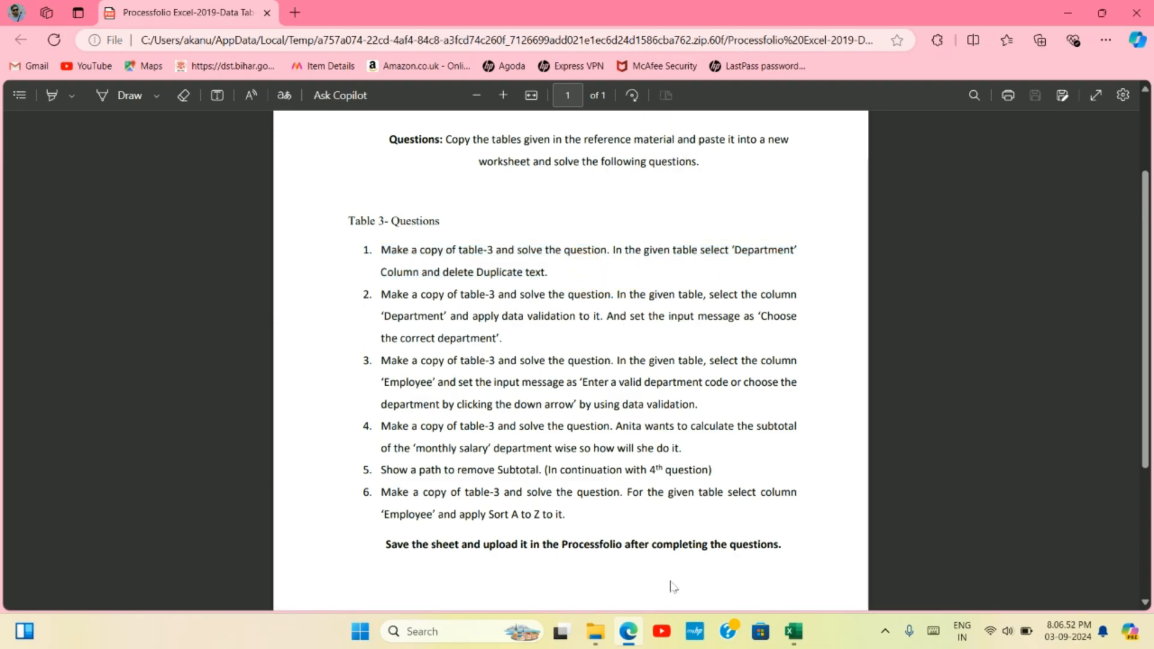
pyautogui.keyDown('ctrl'); pyautogui.scroll(2, 425, 313); pyautogui.keyUp('ctrl')
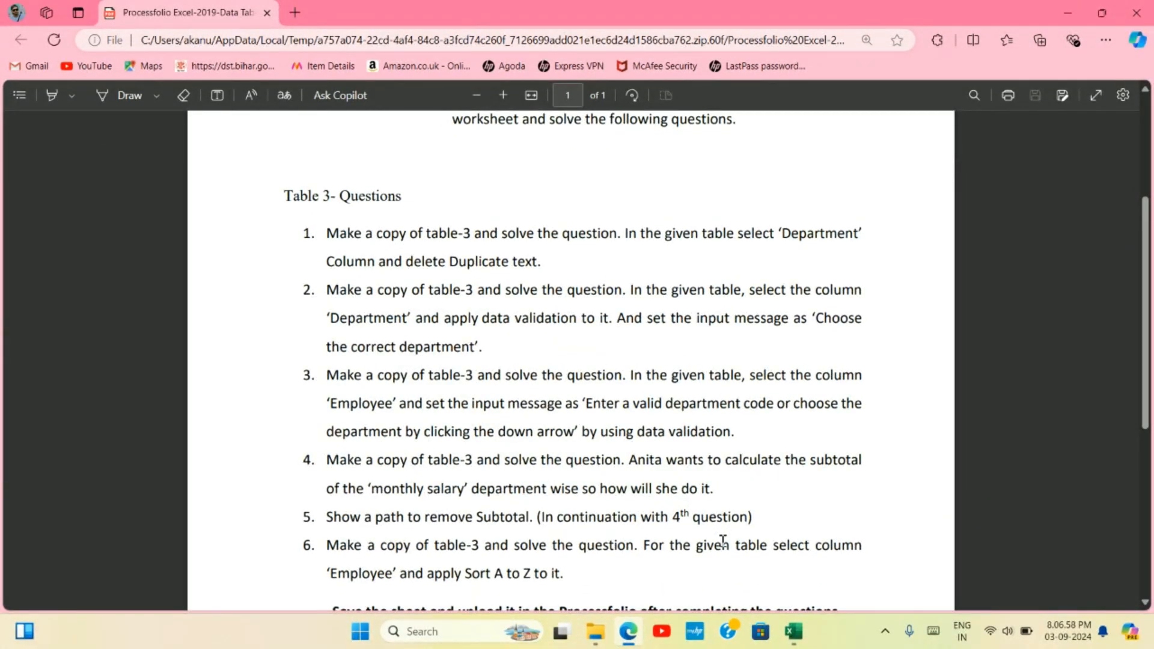
# Step: In Excel, copy Table-3 (E1:G10) from Sheet1 and paste it into a new worksheet starting at cell B1
pyautogui.click(793, 631)
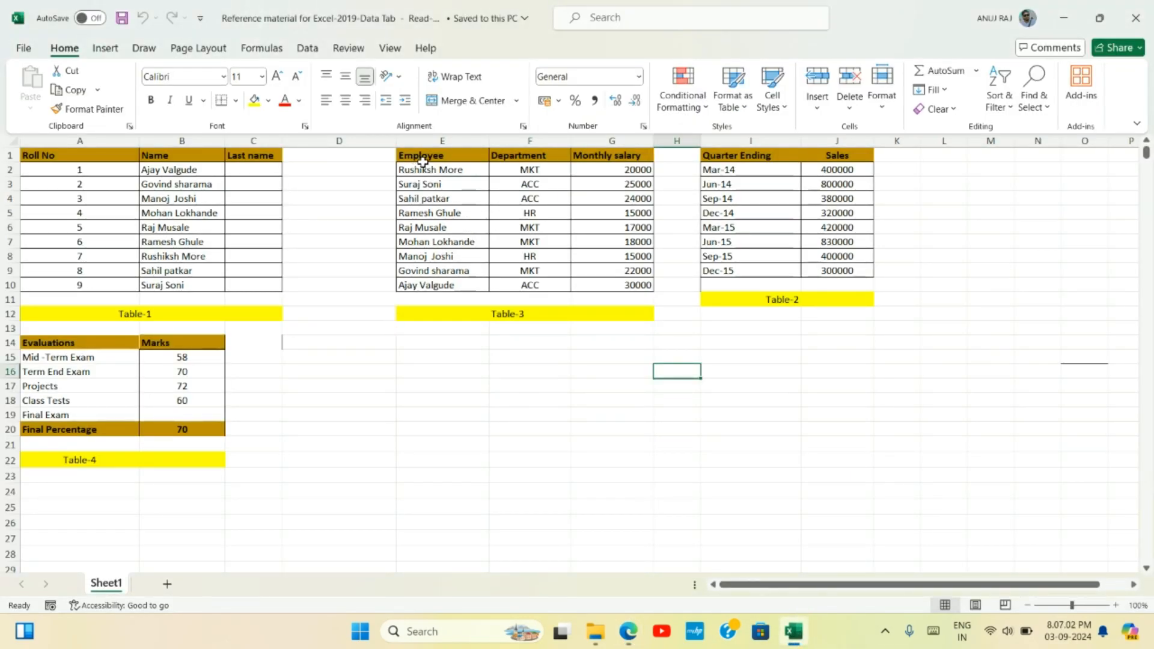
pyautogui.moveTo(422, 154); pyautogui.dragTo(632, 282)
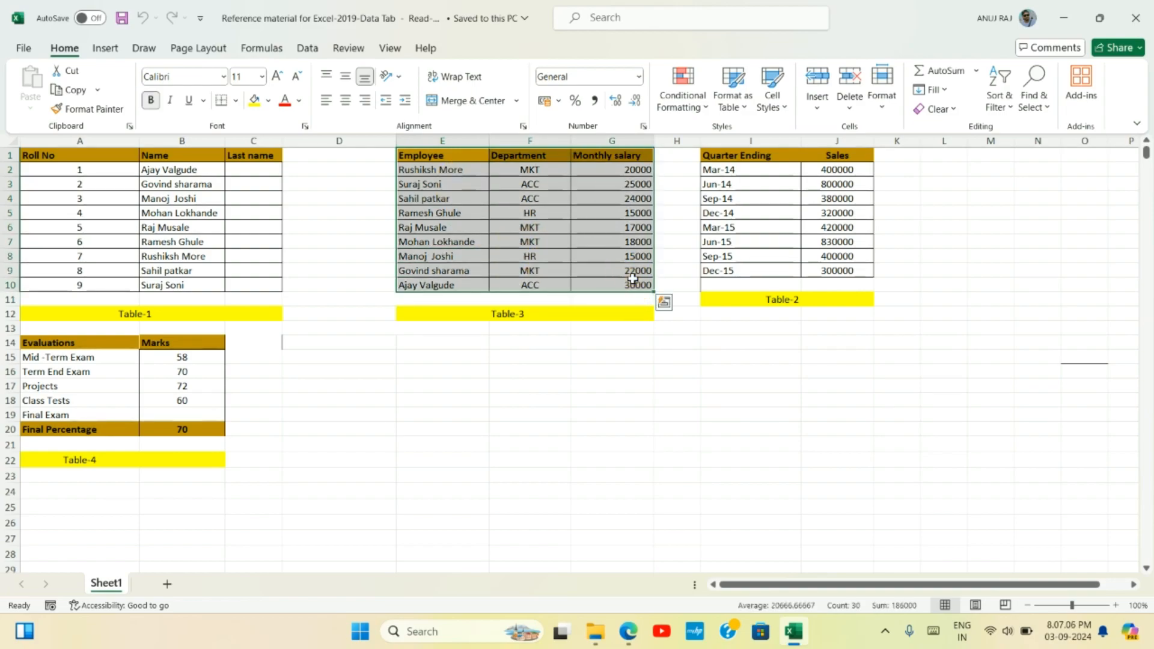
pyautogui.hotkey('ctrl', 'c')
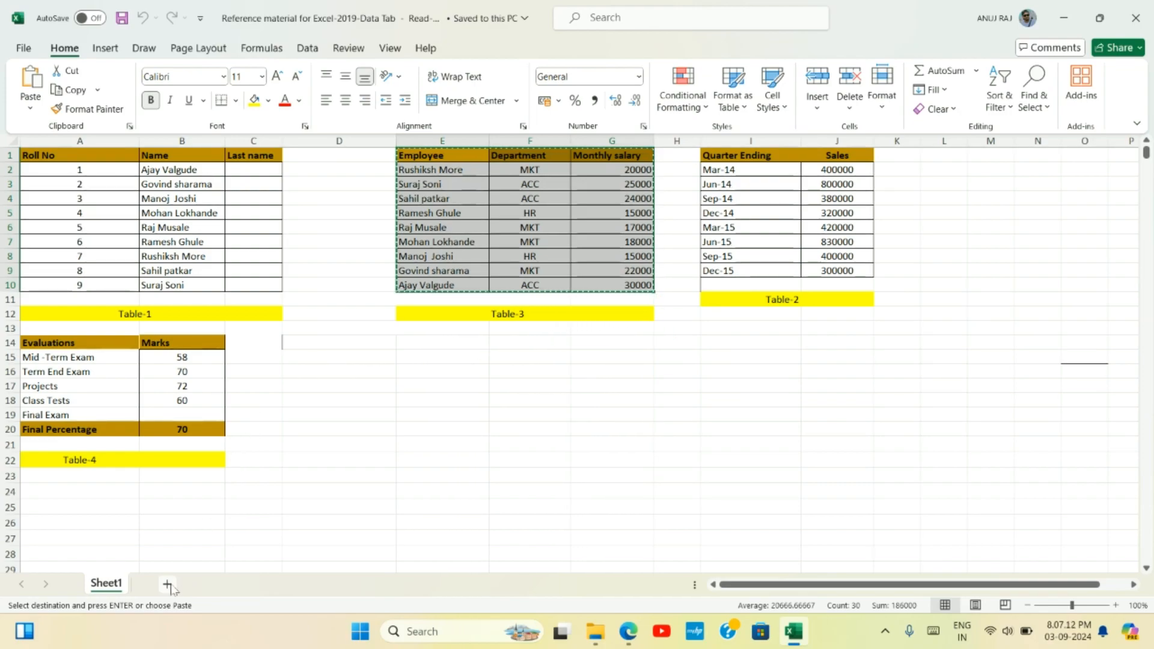
pyautogui.click(168, 584)
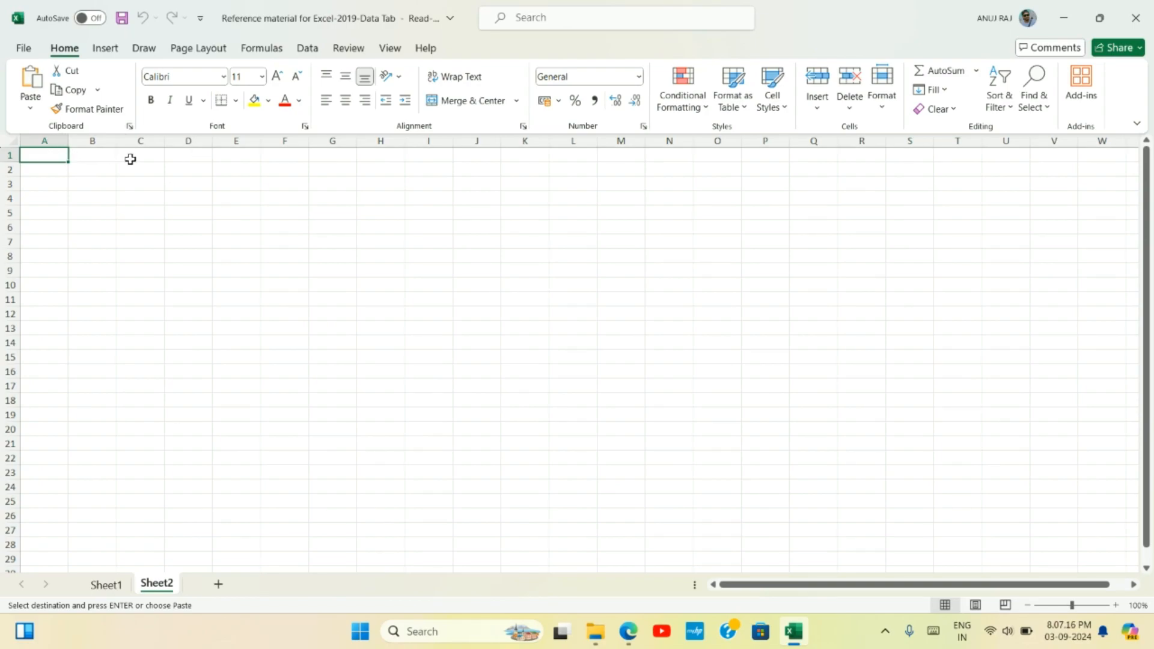
pyautogui.moveTo(100, 158); pyautogui.dragTo(332, 308)
pyautogui.hotkey('ctrl', 'v')
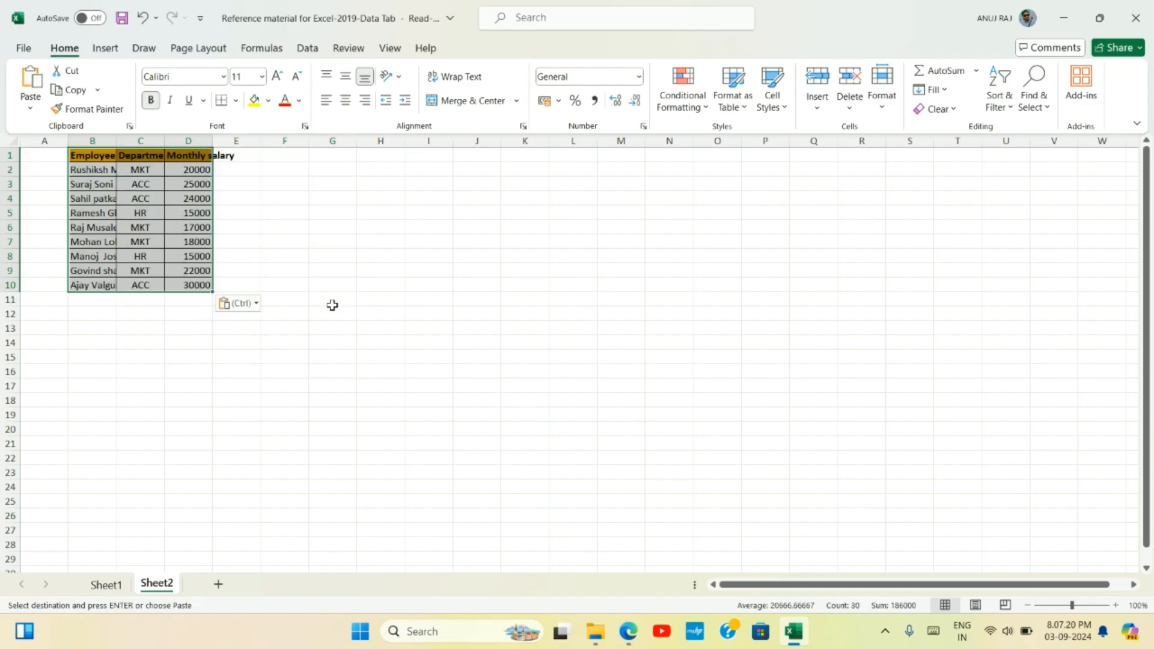
# Step: Auto-fit the width of the Monthly salary column in the pasted table
pyautogui.click(202, 141)
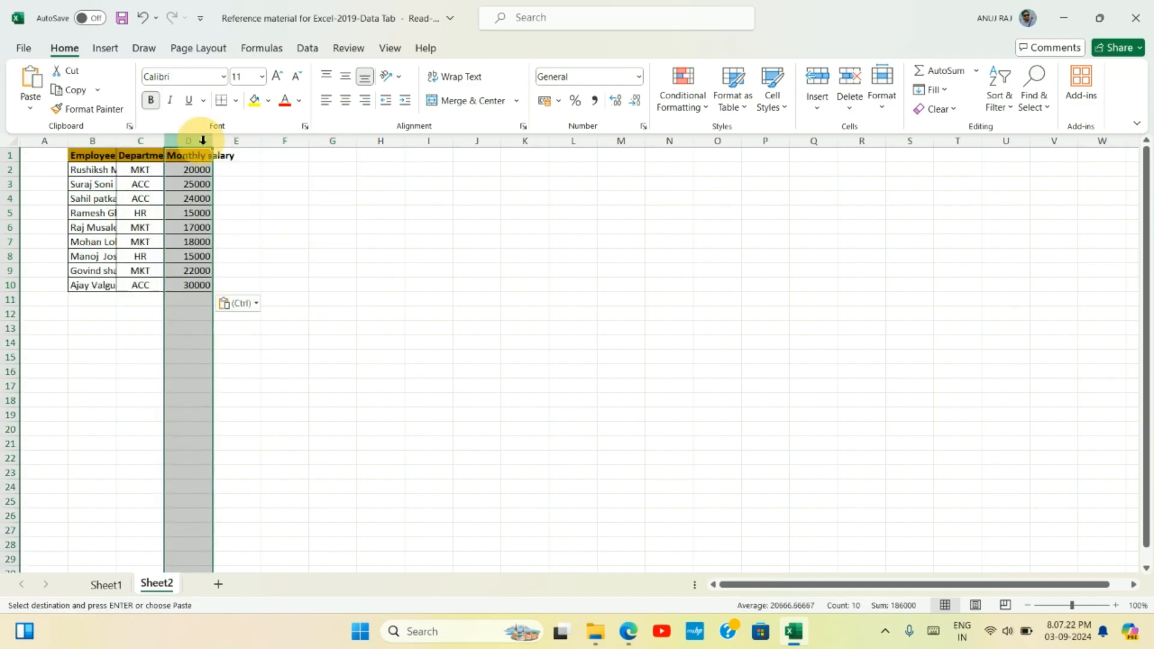
pyautogui.doubleClick(213, 141)
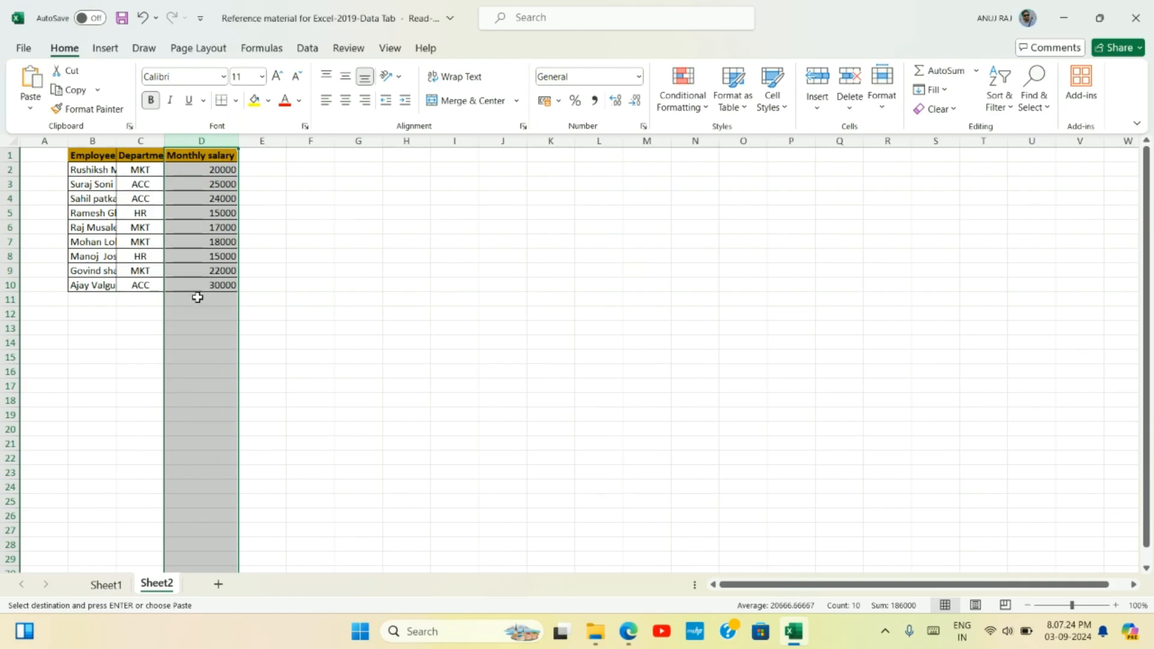
pyautogui.click(195, 300)
pyautogui.click(282, 313)
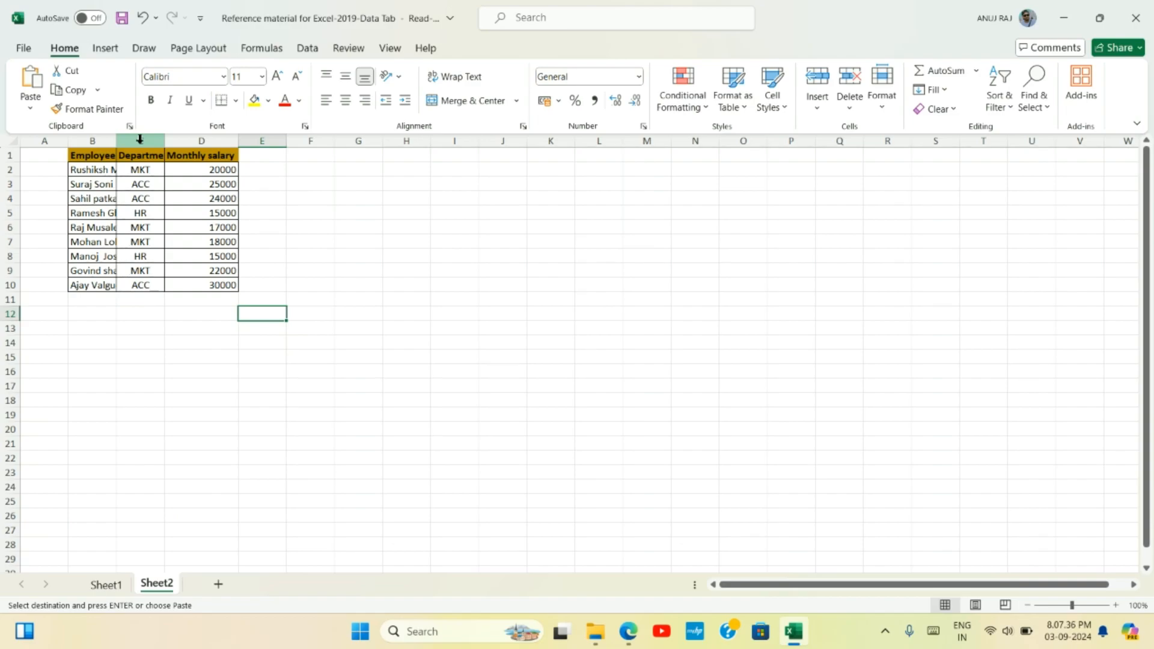
# Step: Remove duplicate values from the Department column (C1:C10), continuing with the current selection only and treating the first row as headers
pyautogui.moveTo(137, 158); pyautogui.dragTo(137, 286)
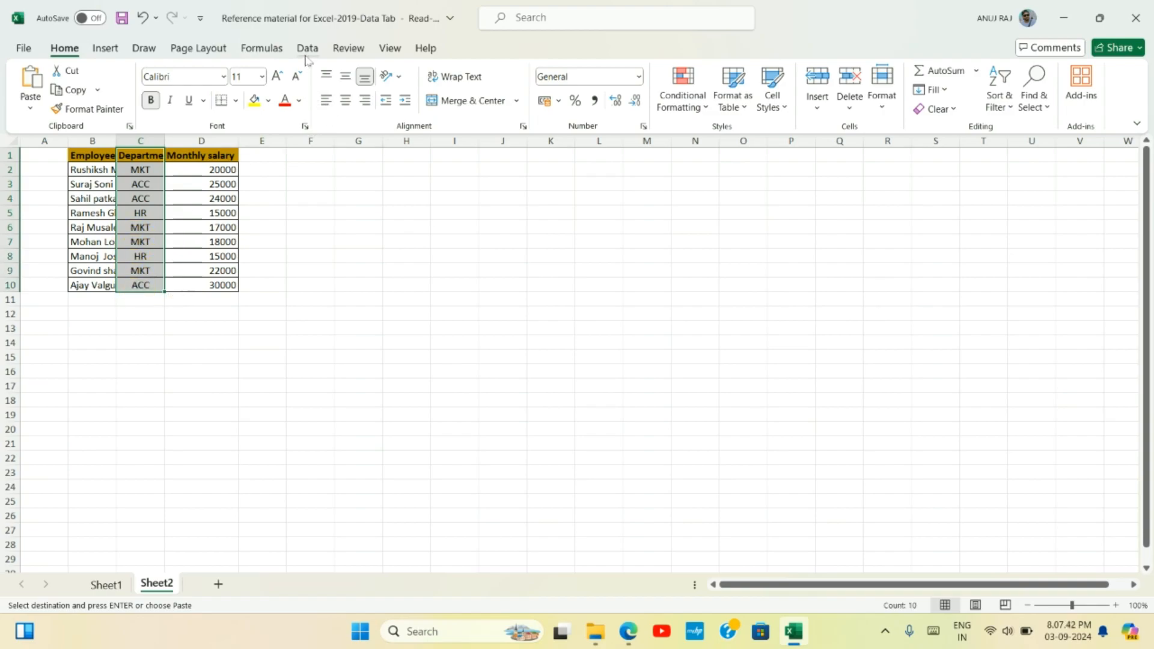
pyautogui.press('super+plus')
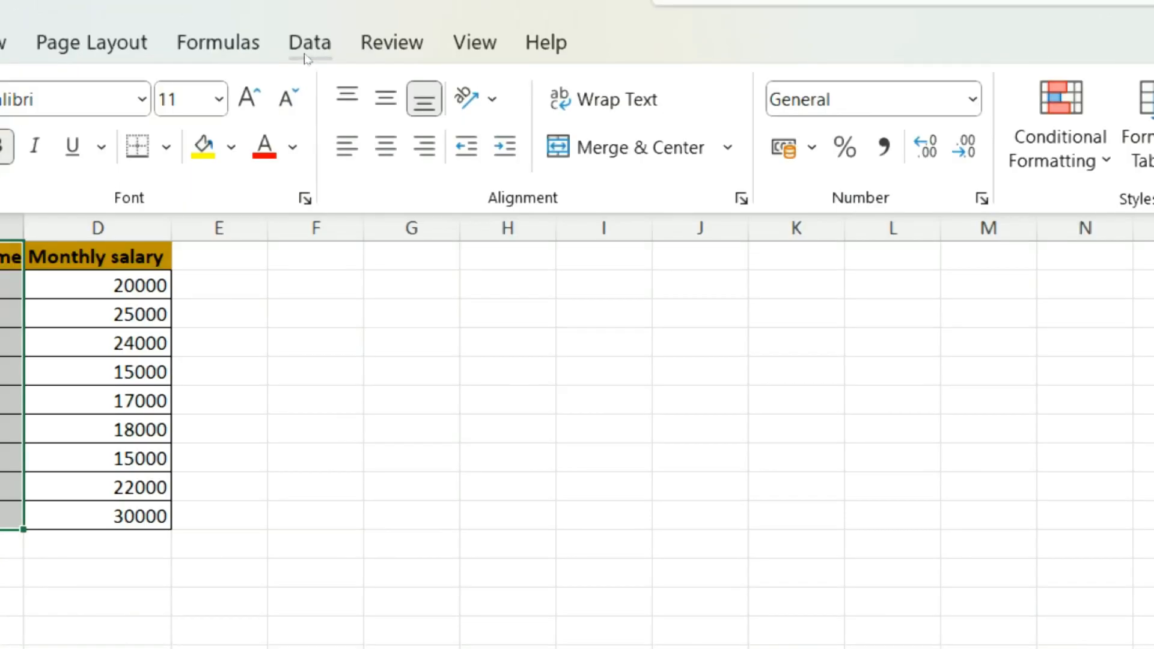
pyautogui.click(308, 47)
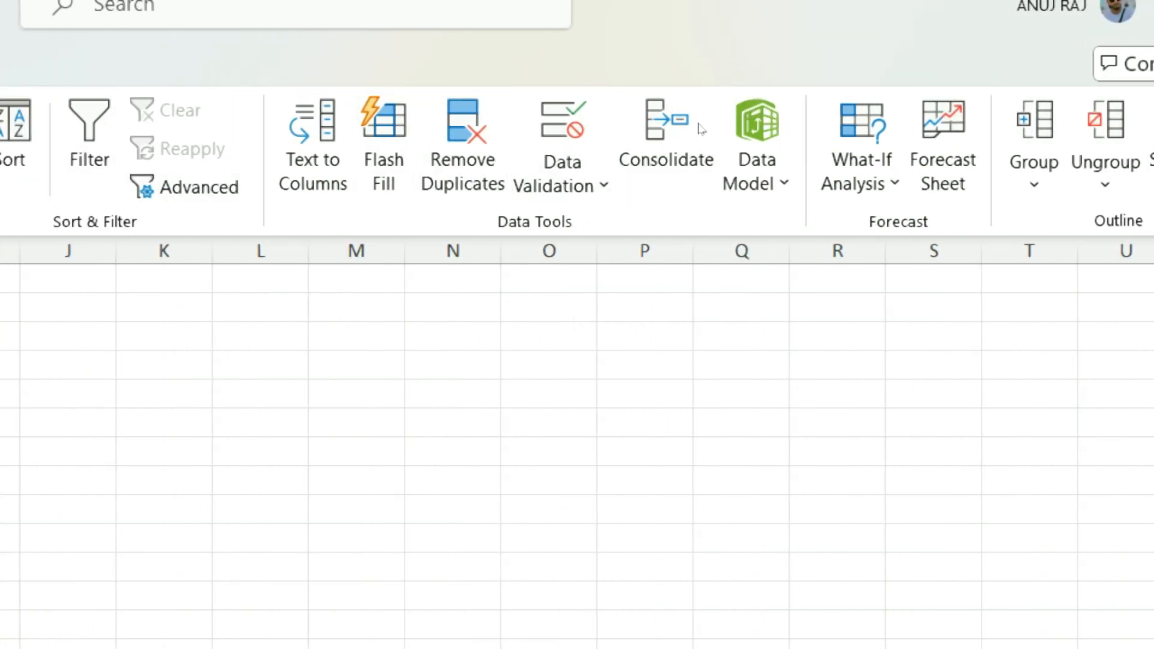
pyautogui.press('super+minus')
pyautogui.click(702, 90)
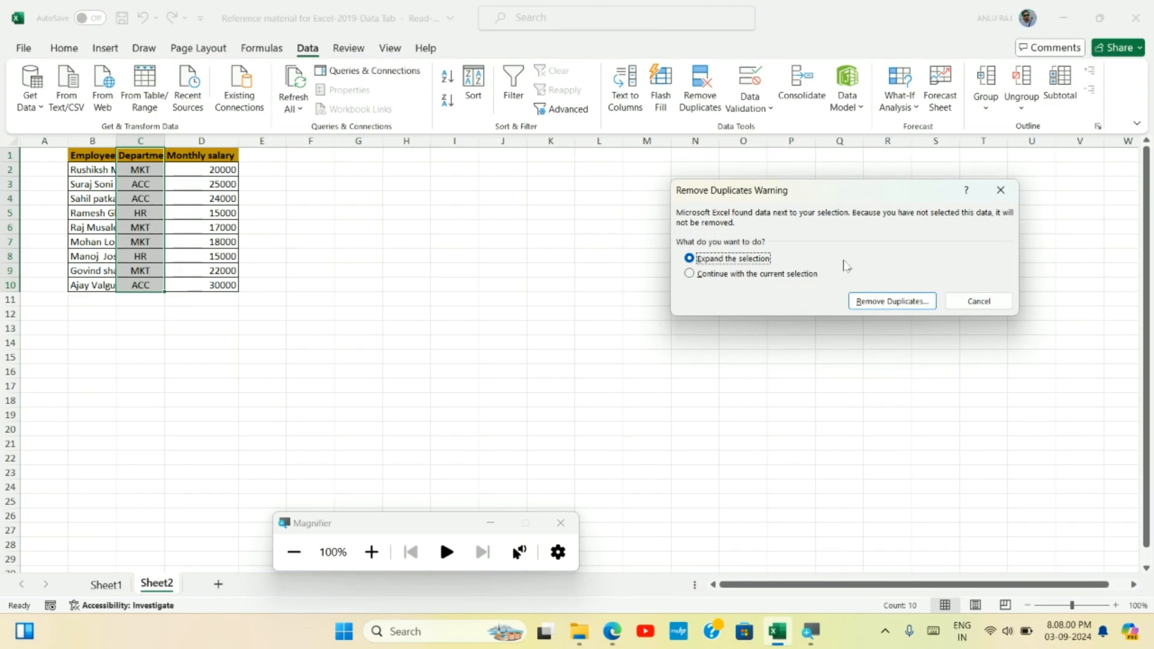
pyautogui.press('super+plus')
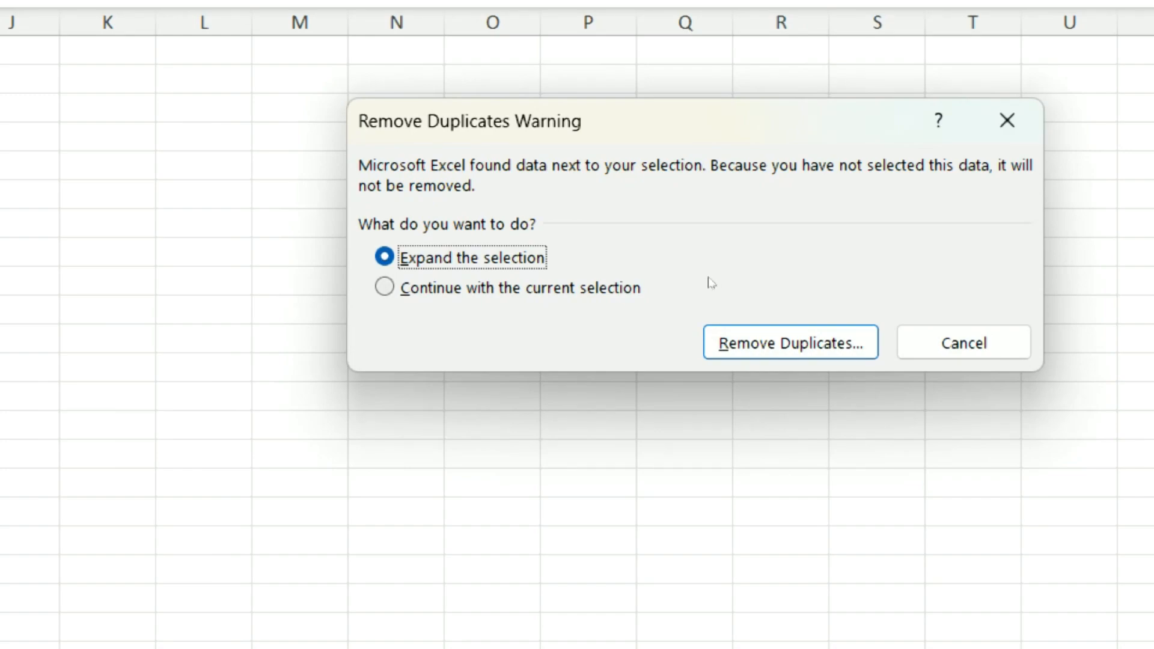
pyautogui.press('Down')
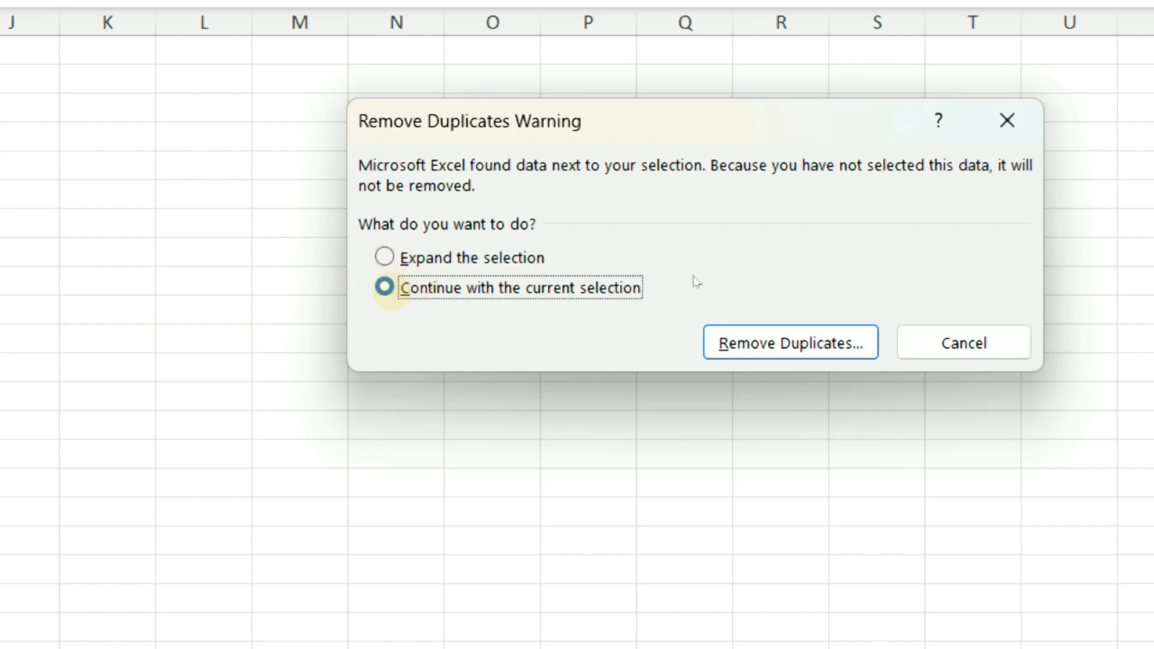
pyautogui.press('super+minus')
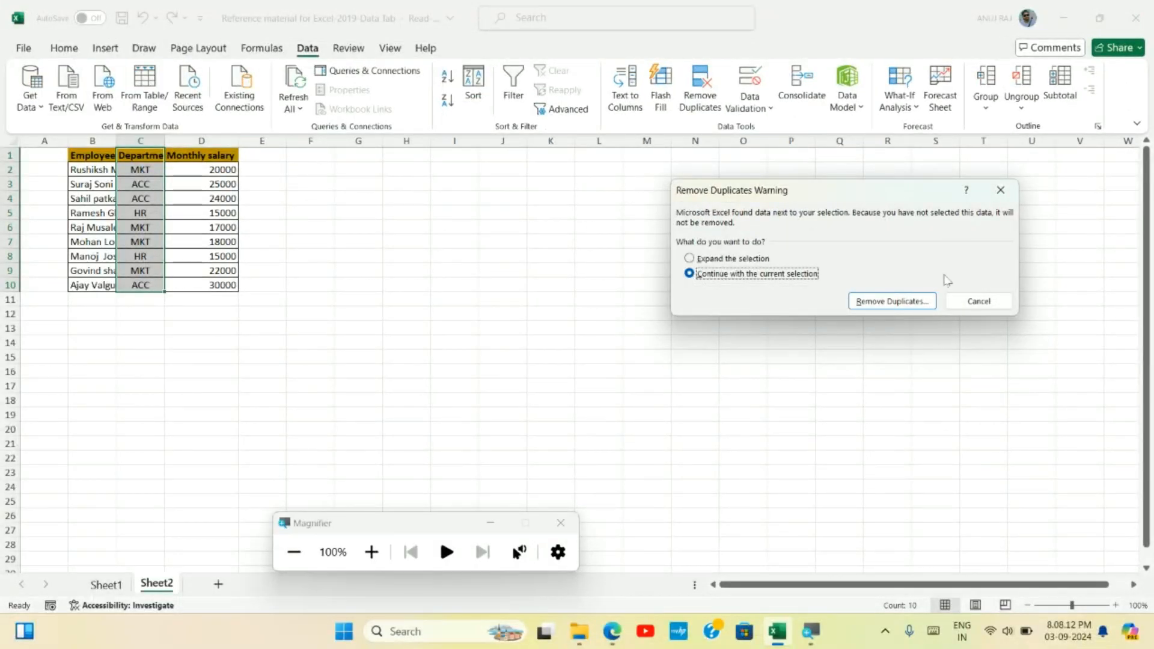
pyautogui.click(875, 303)
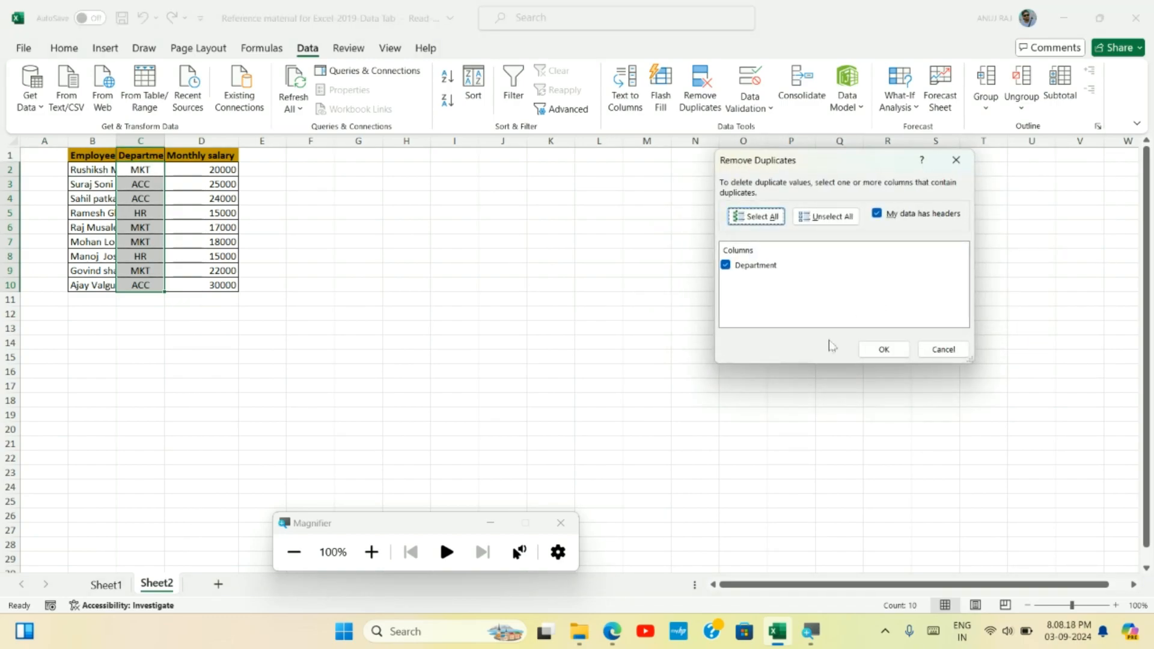
pyautogui.click(892, 354)
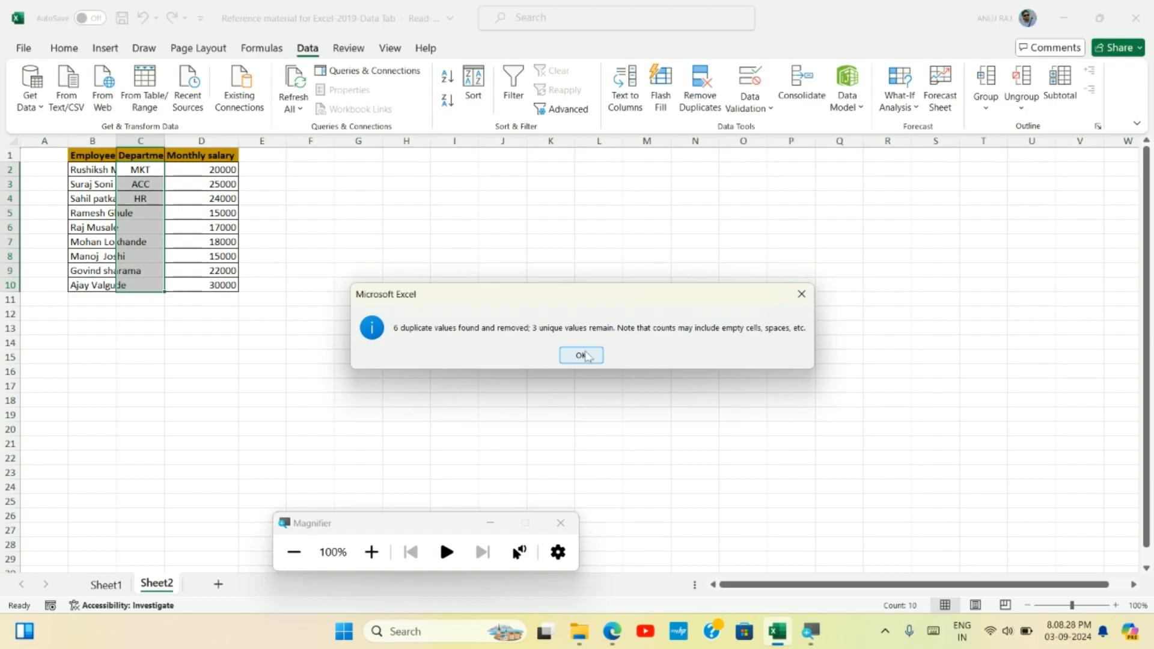
pyautogui.click(581, 355)
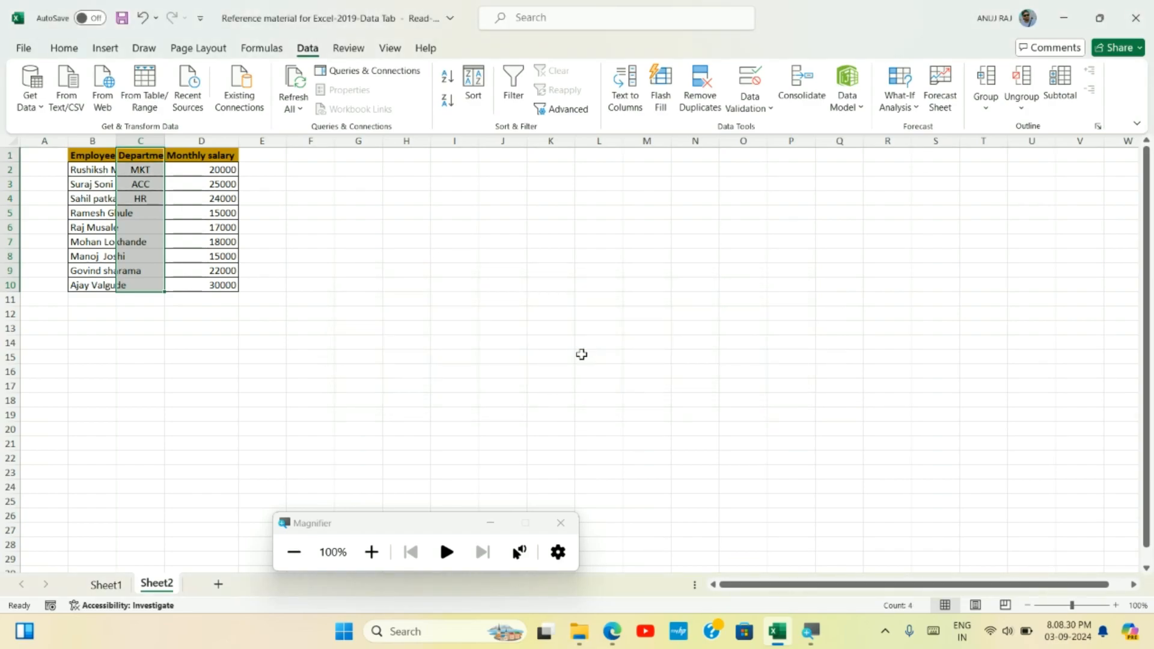
pyautogui.click(557, 524)
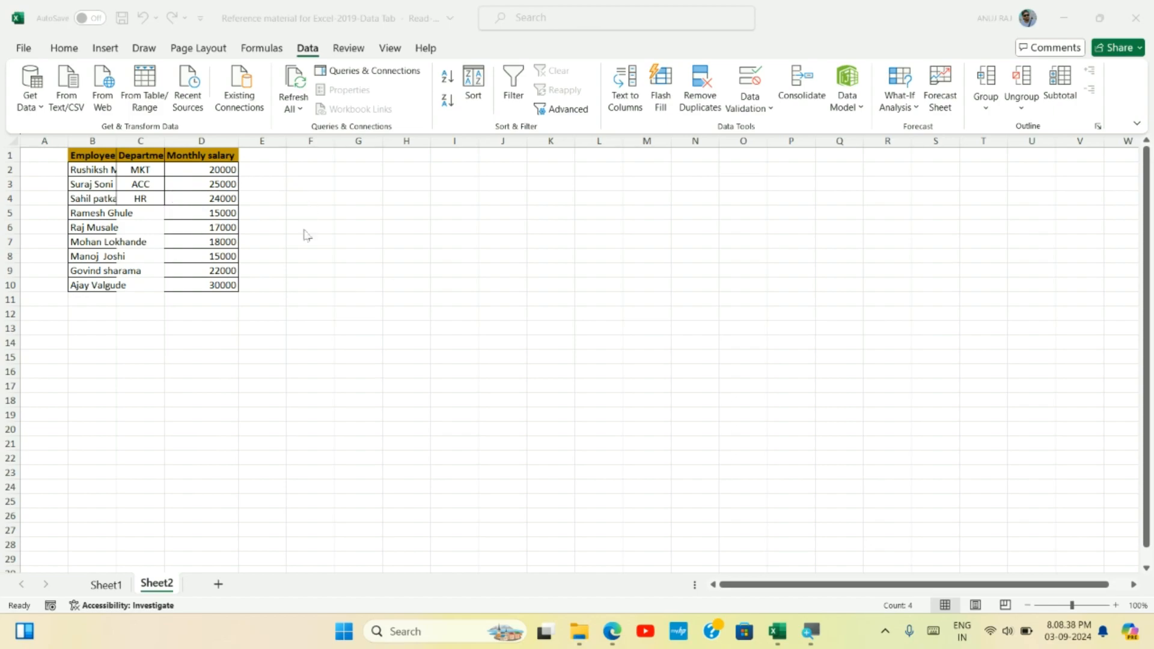
# Step: Switch to the questions PDF in Edge, read question 2 and select its input message text "Choose the correct department"
pyautogui.click(595, 501)
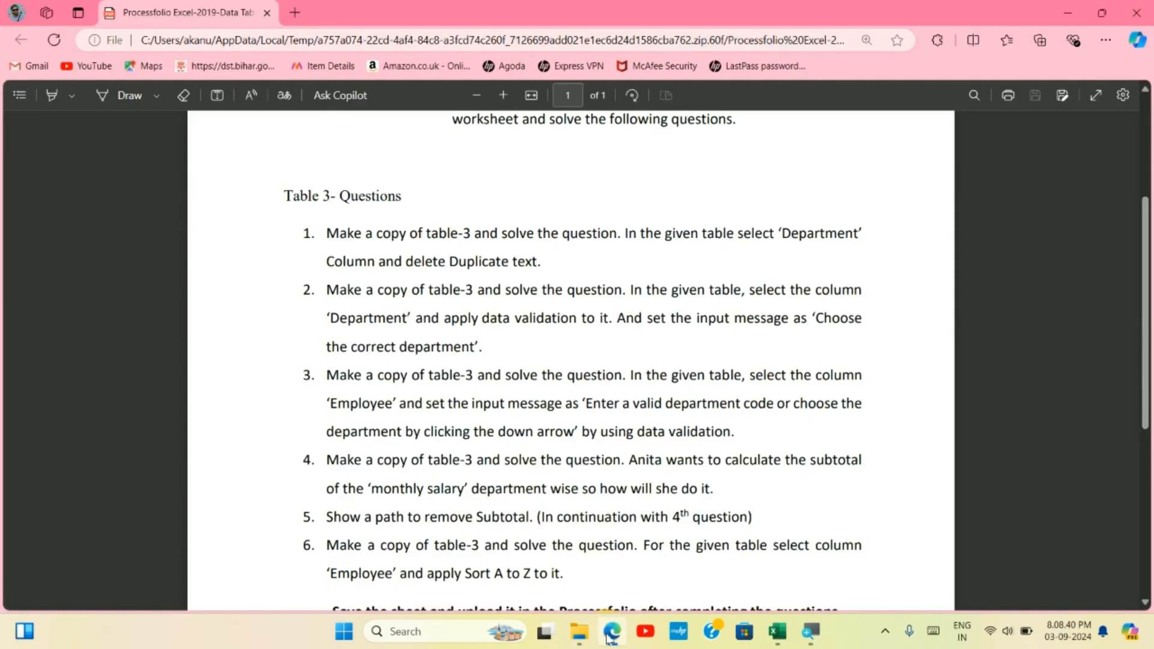
pyautogui.scroll(-1, 394, 338)
pyautogui.moveTo(333, 261); pyautogui.dragTo(481, 314)
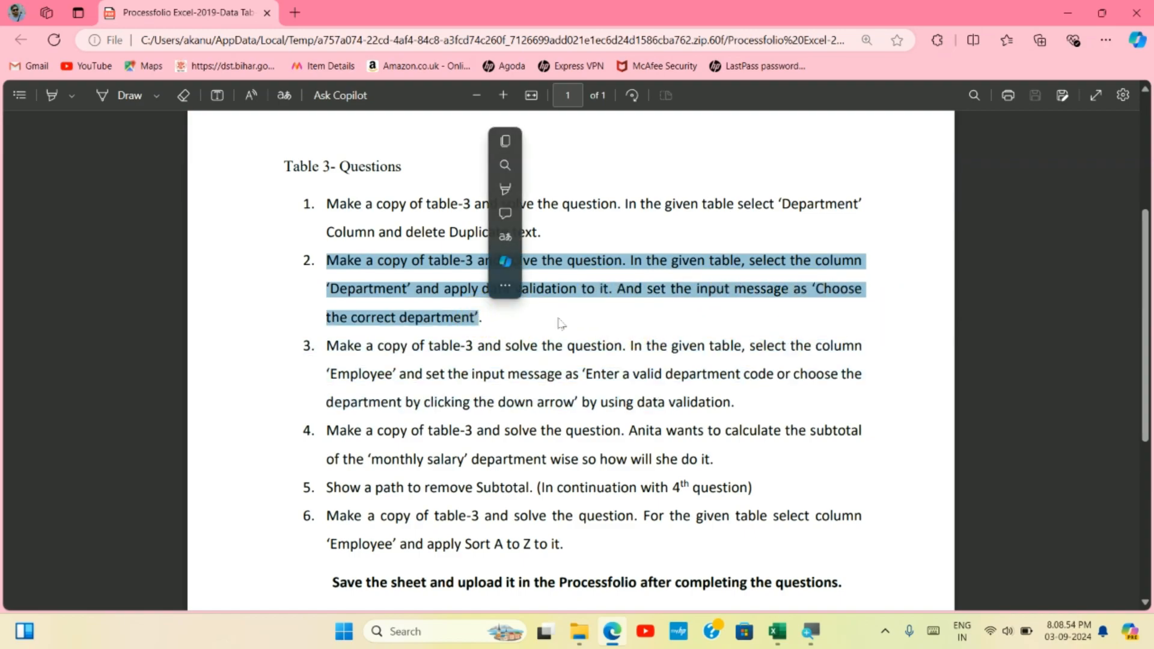
pyautogui.click(553, 317)
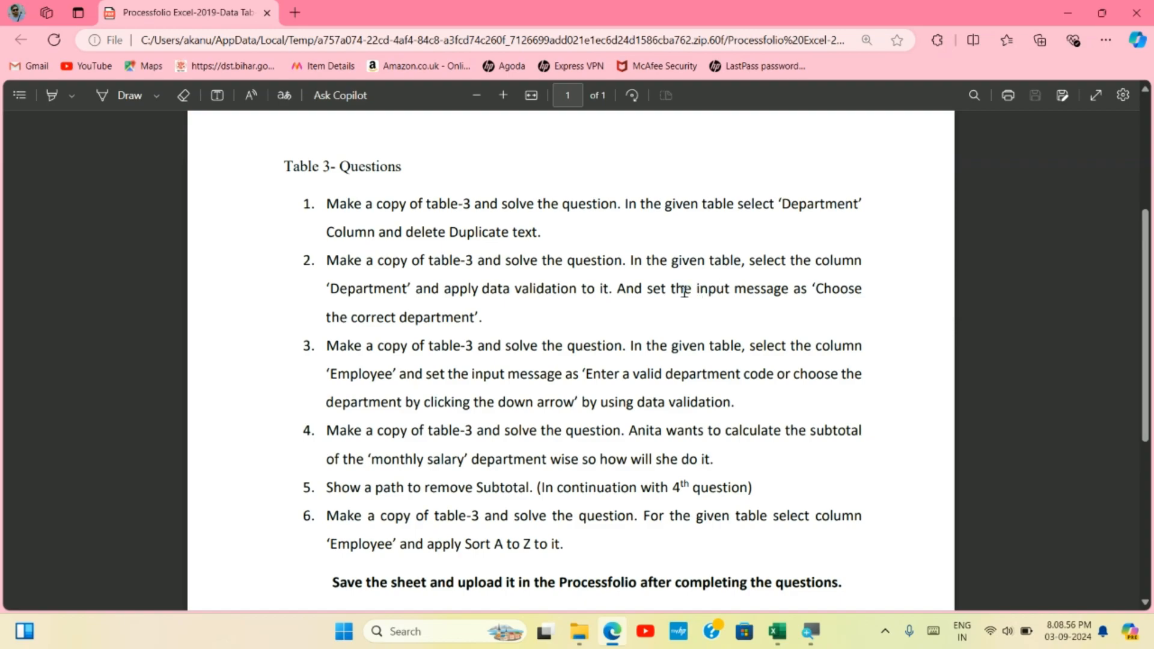
pyautogui.moveTo(817, 288); pyautogui.dragTo(475, 305)
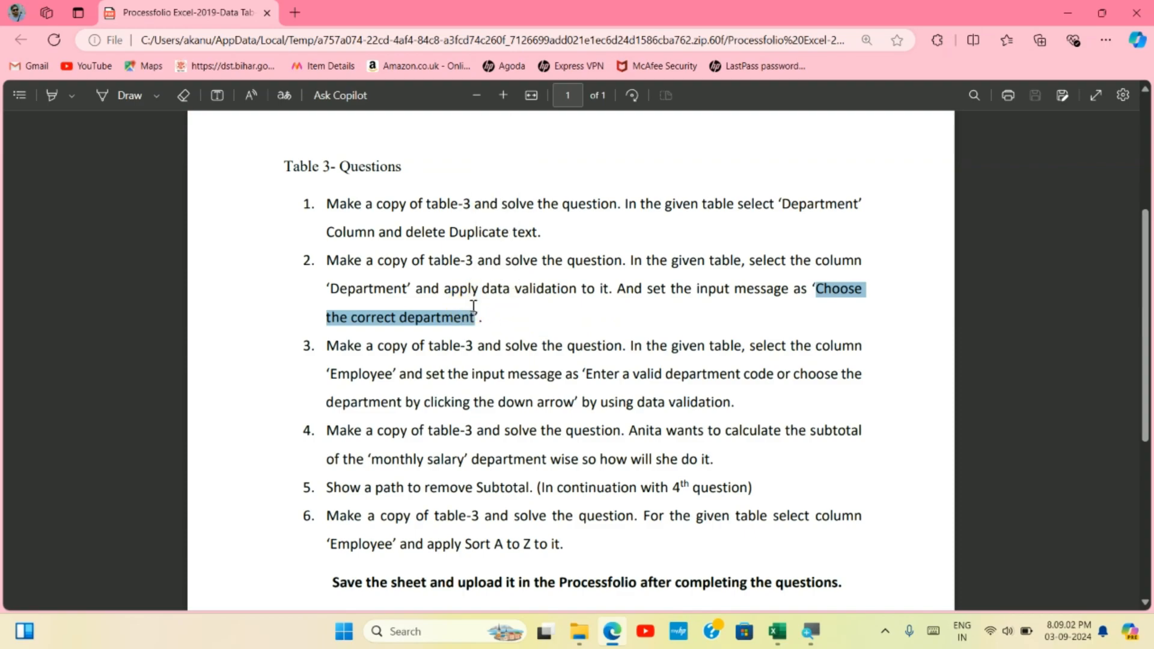
# Step: Switch to Excel, copy Table-3 (E1:G10) from Sheet1 and paste it into Sheet2 starting at cell F1
pyautogui.click(528, 319)
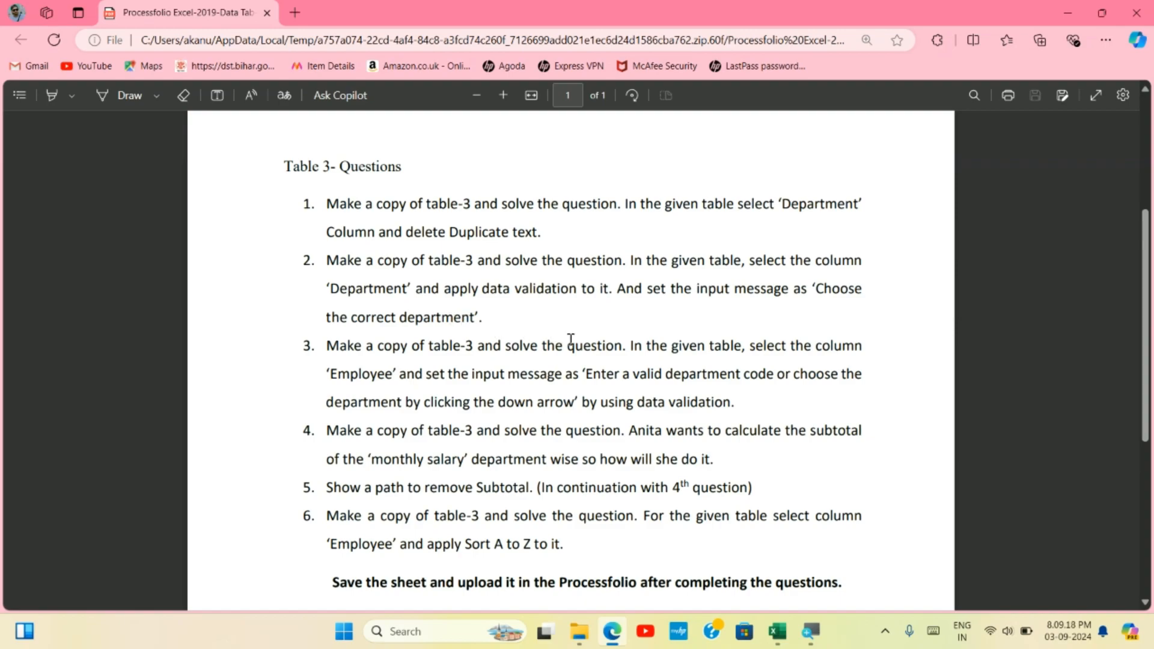
pyautogui.click(778, 631)
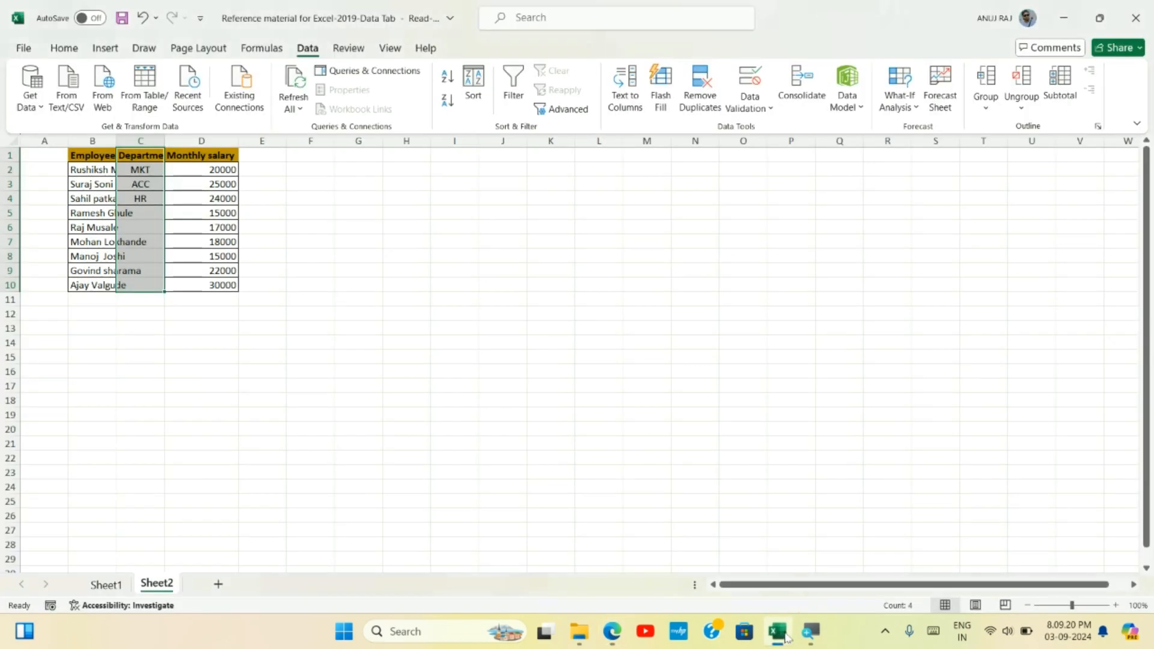
pyautogui.click(101, 585)
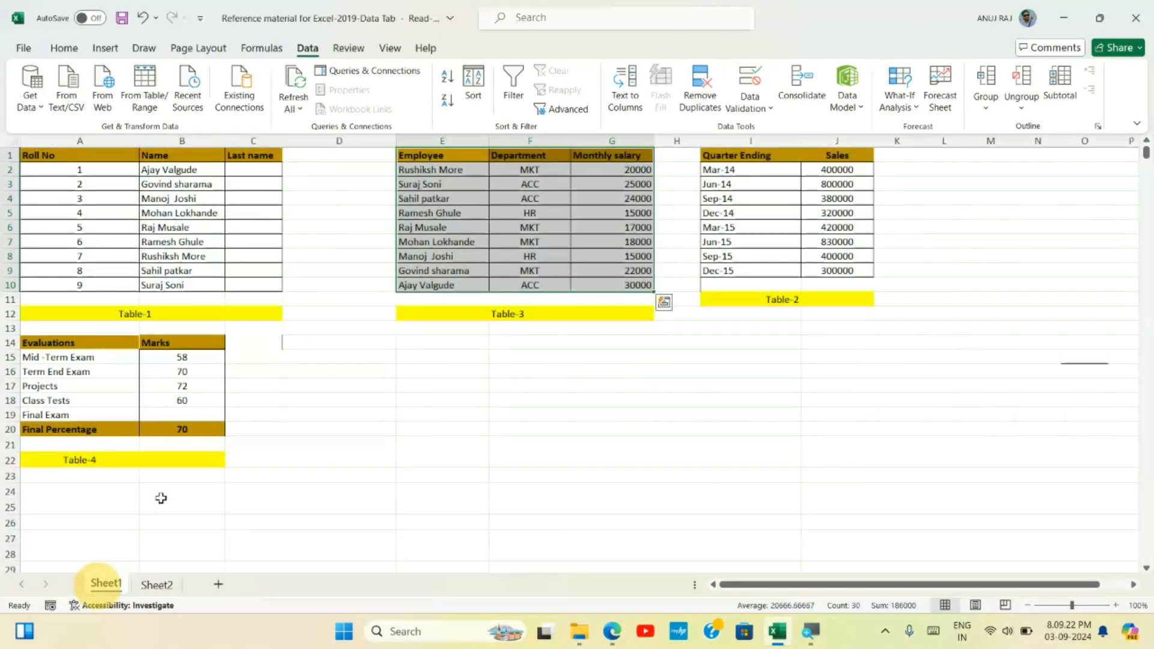
pyautogui.hotkey('ctrl', 'c')
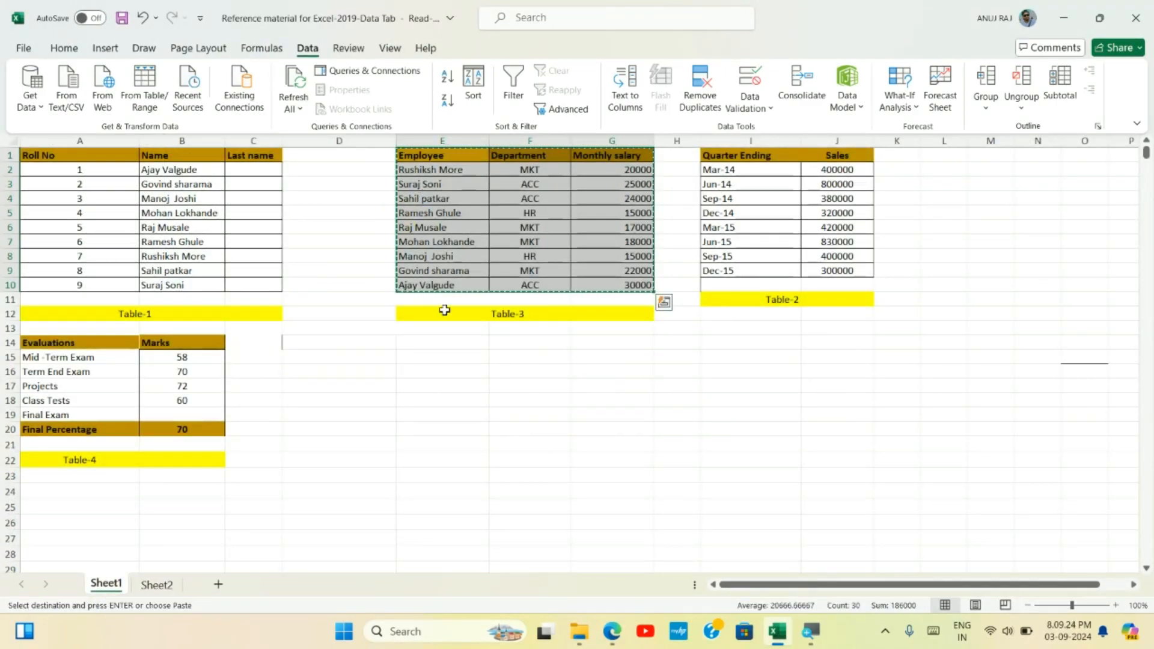
pyautogui.click(156, 584)
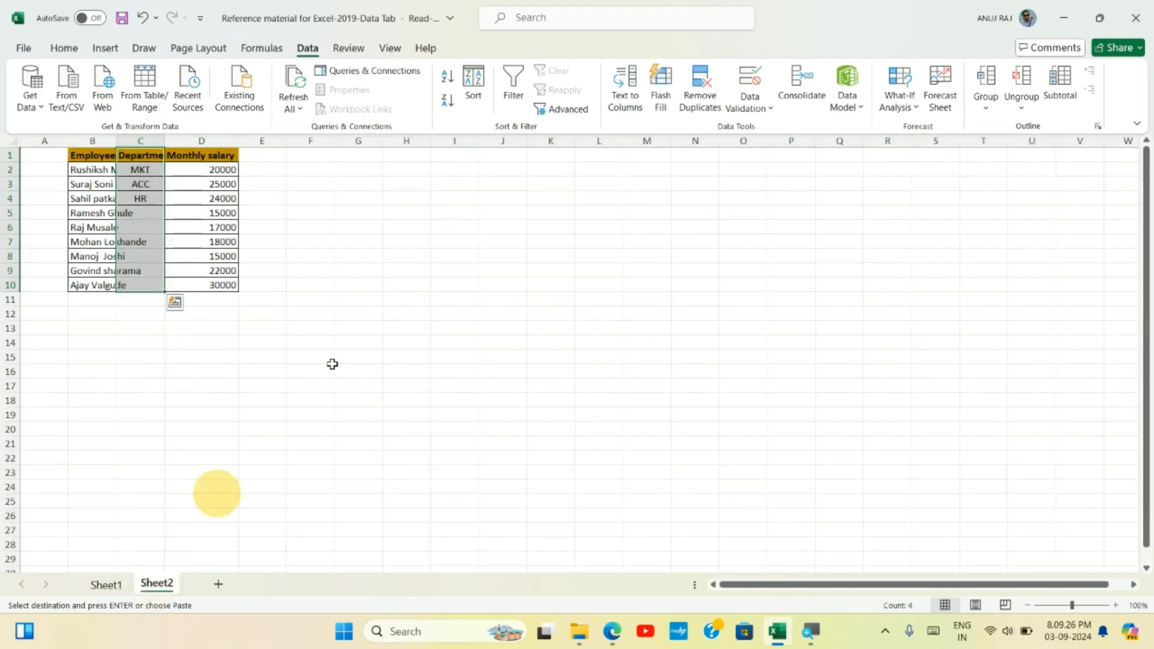
pyautogui.click(311, 155)
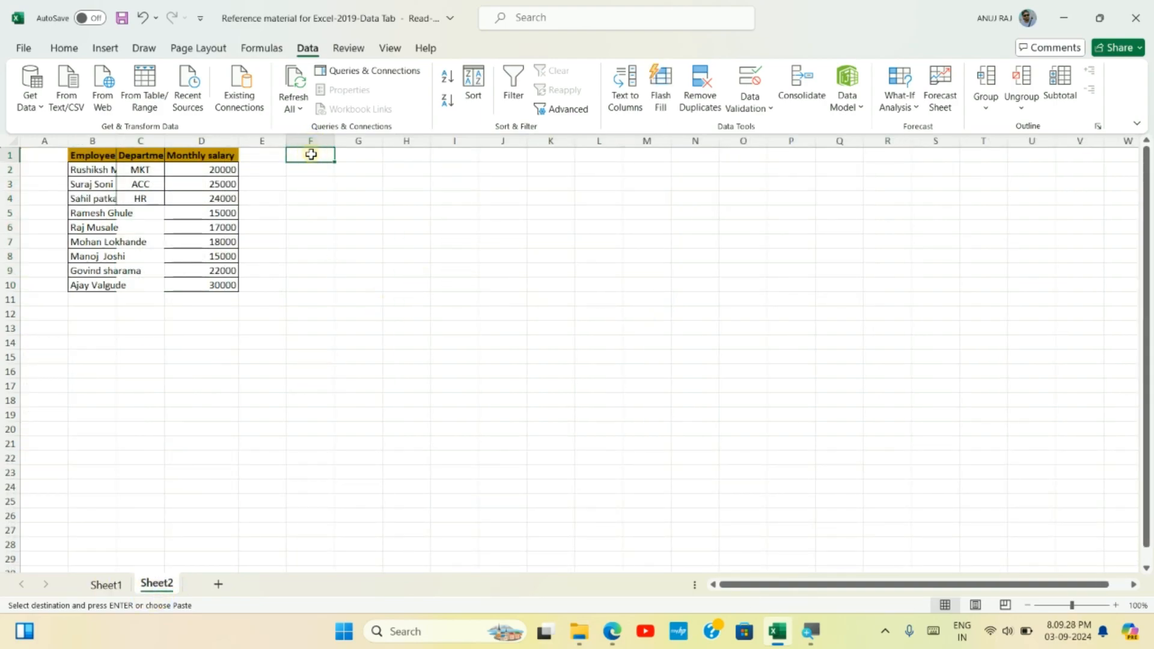
pyautogui.hotkey('ctrl', 'v')
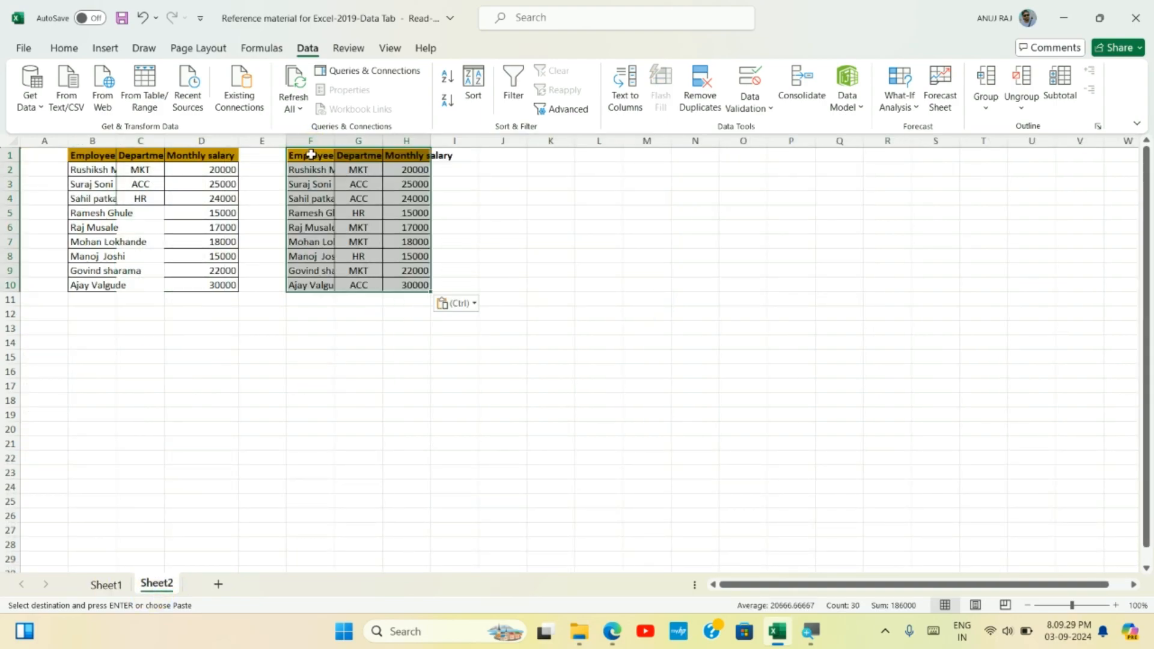
# Step: Select the Department cells (G1:G10) of the second table copy and auto-fit the column width
pyautogui.click(363, 153)
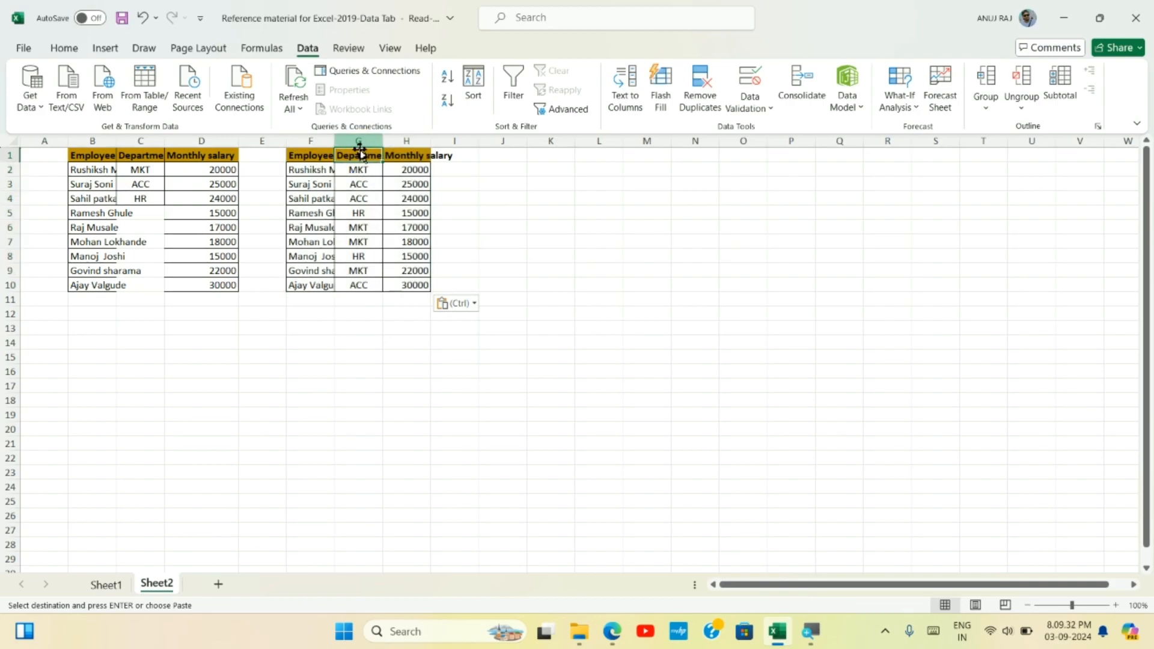
pyautogui.moveTo(358, 157); pyautogui.dragTo(357, 286)
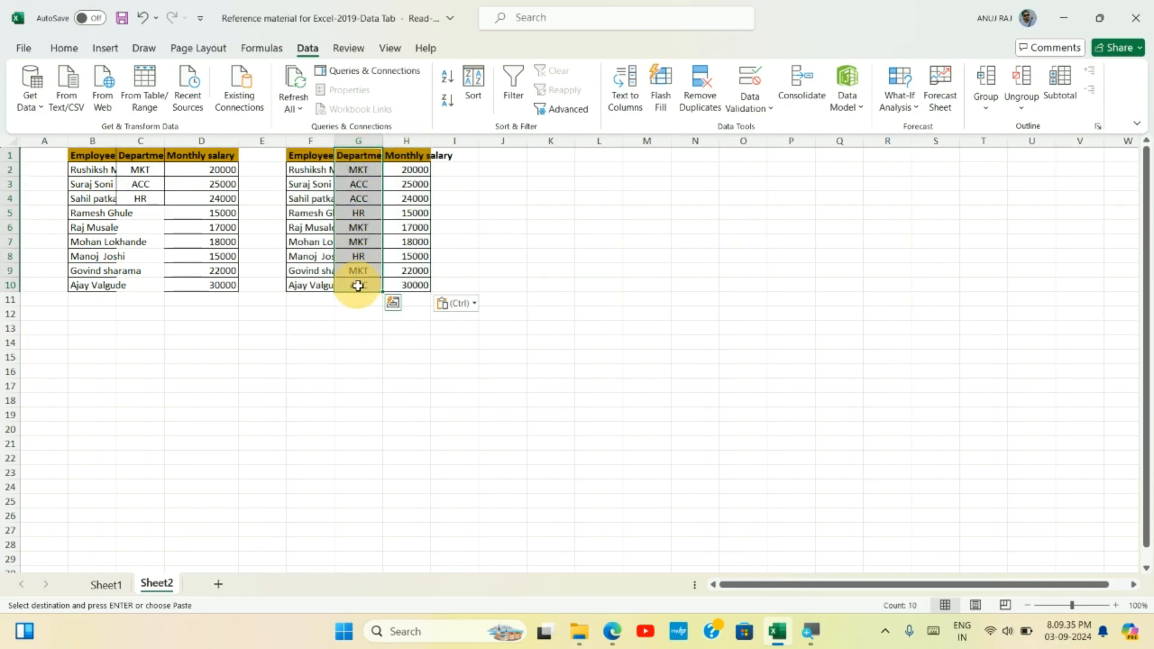
pyautogui.doubleClick(383, 141)
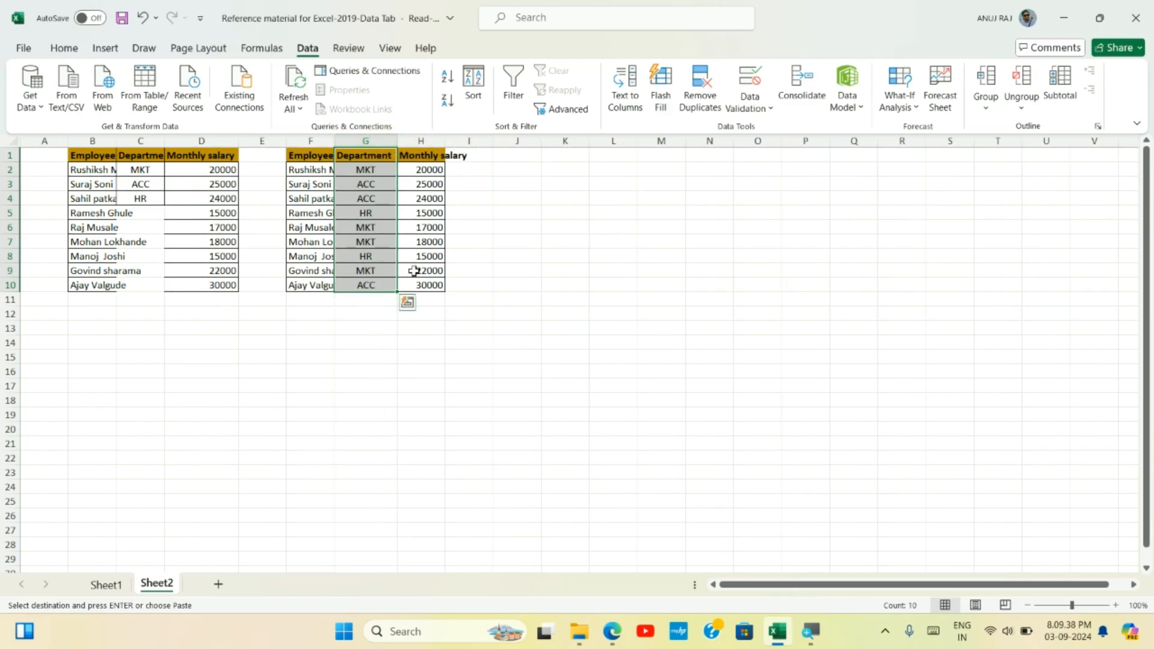
# Step: Start data validation for the Department cells (G1:G10) and set the allowed criteria to List
pyautogui.click(761, 109)
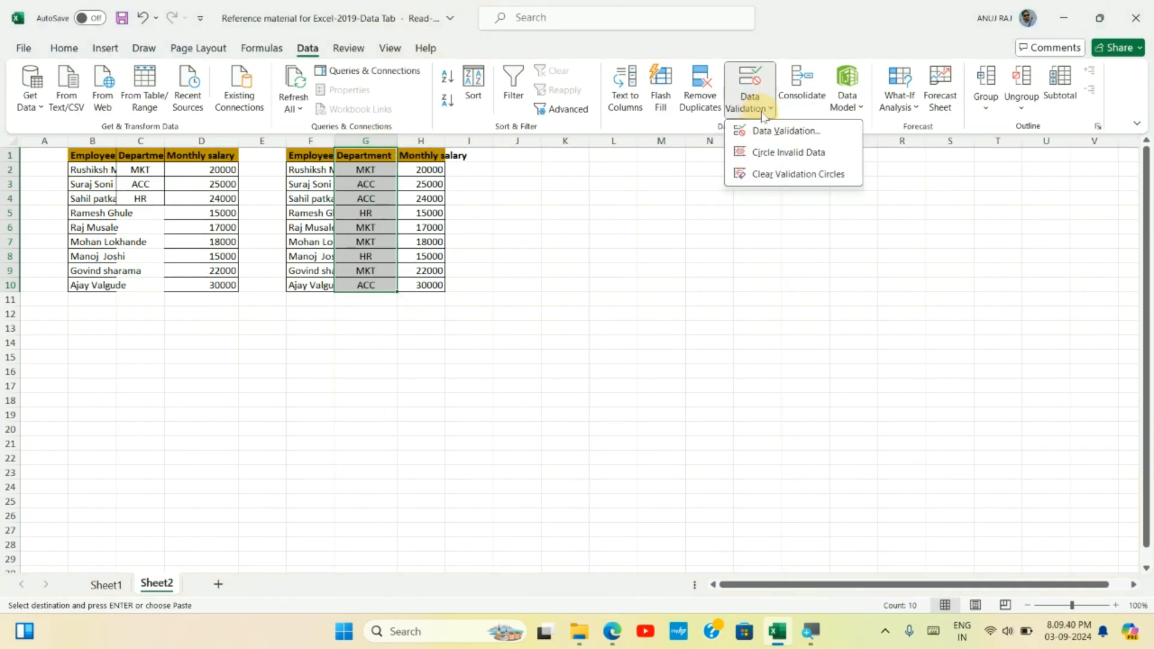
pyautogui.click(685, 125)
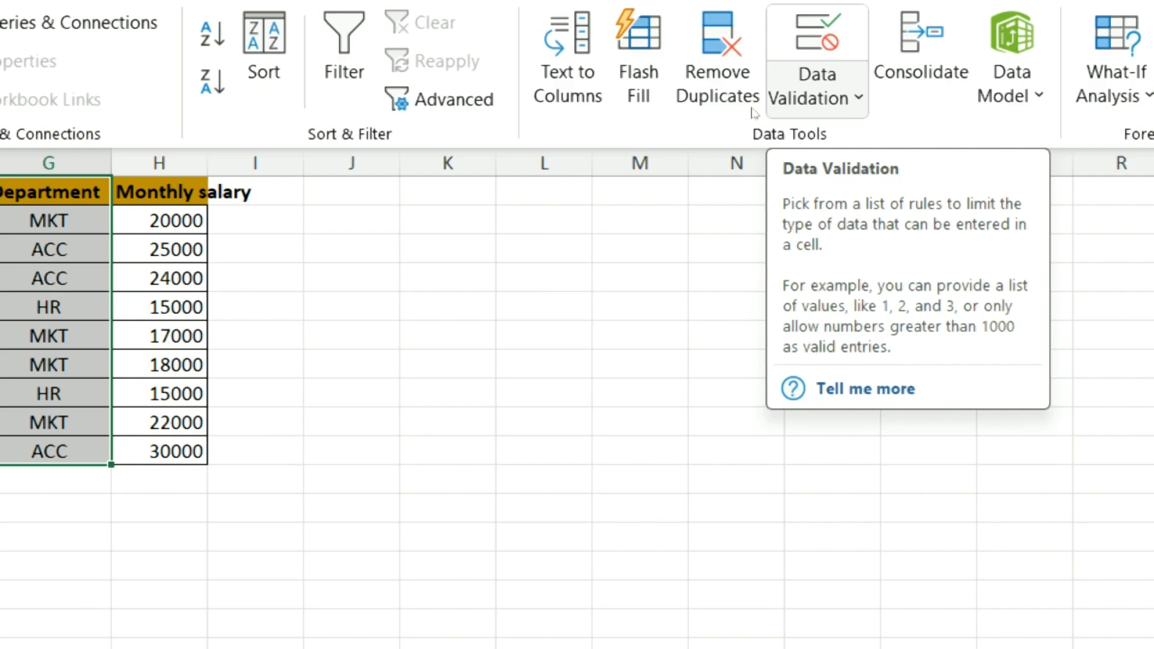
pyautogui.click(755, 113)
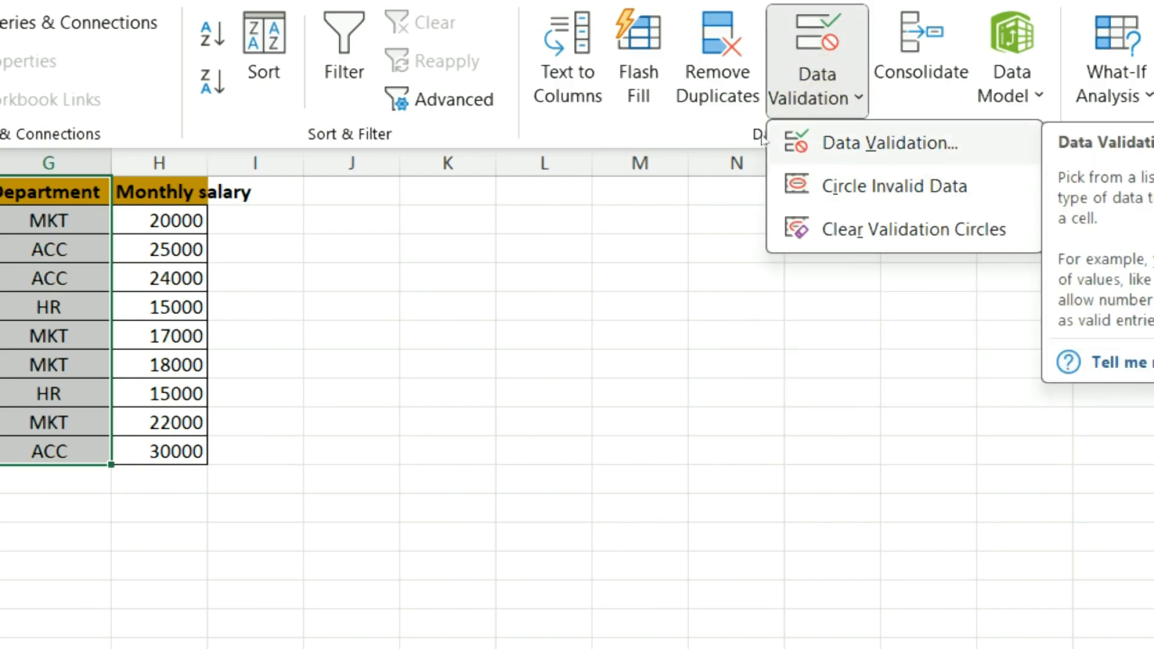
pyautogui.click(781, 142)
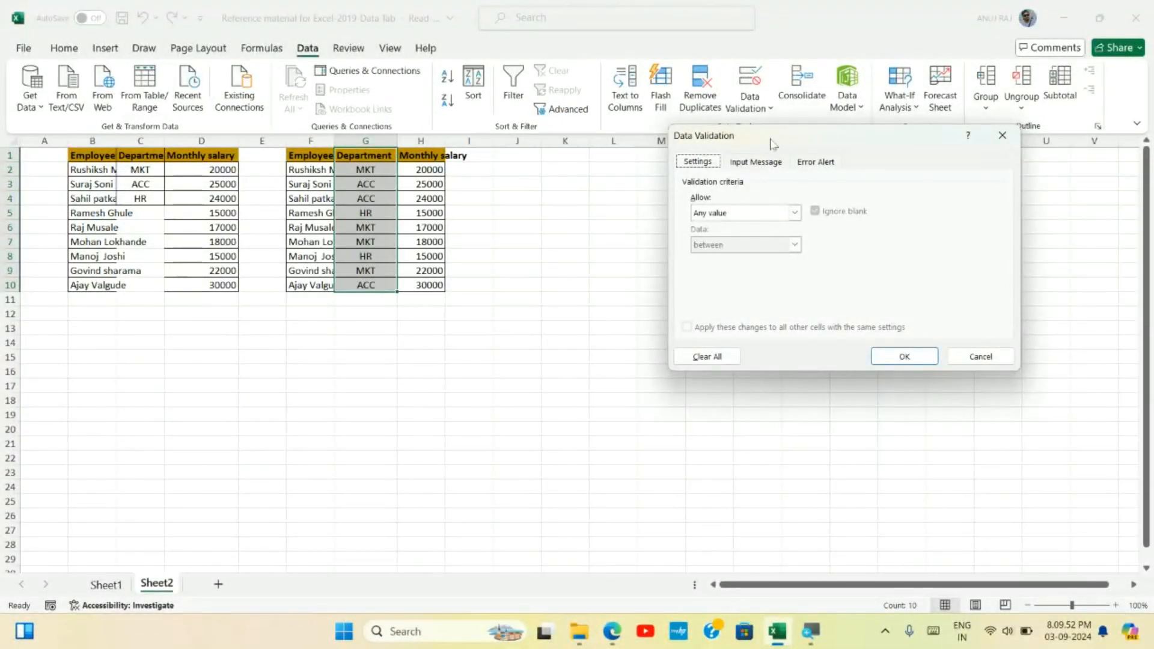
pyautogui.moveTo(774, 144); pyautogui.dragTo(602, 264)
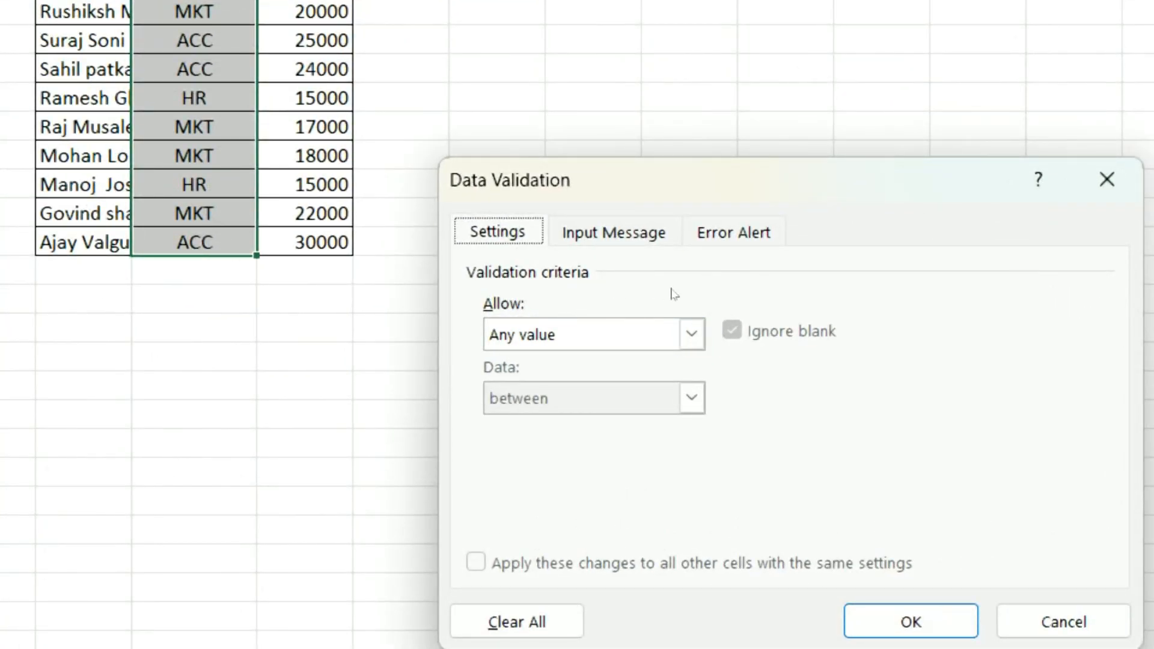
pyautogui.click(612, 337)
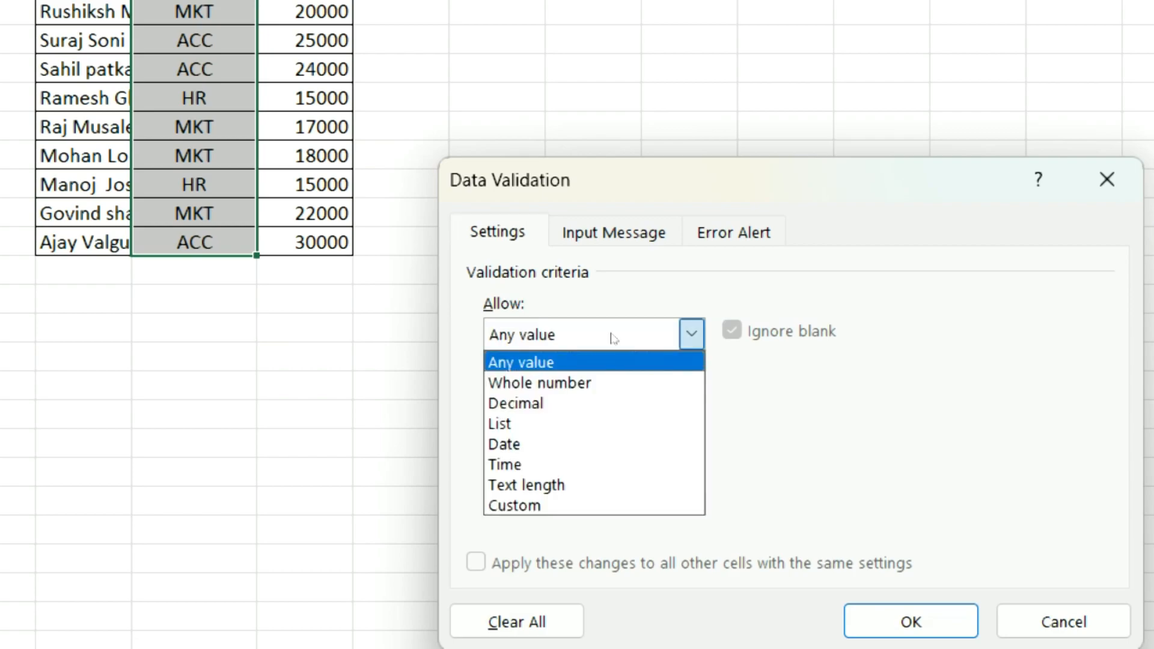
pyautogui.press('Down')
pyautogui.press('Down')
pyautogui.press('Down')
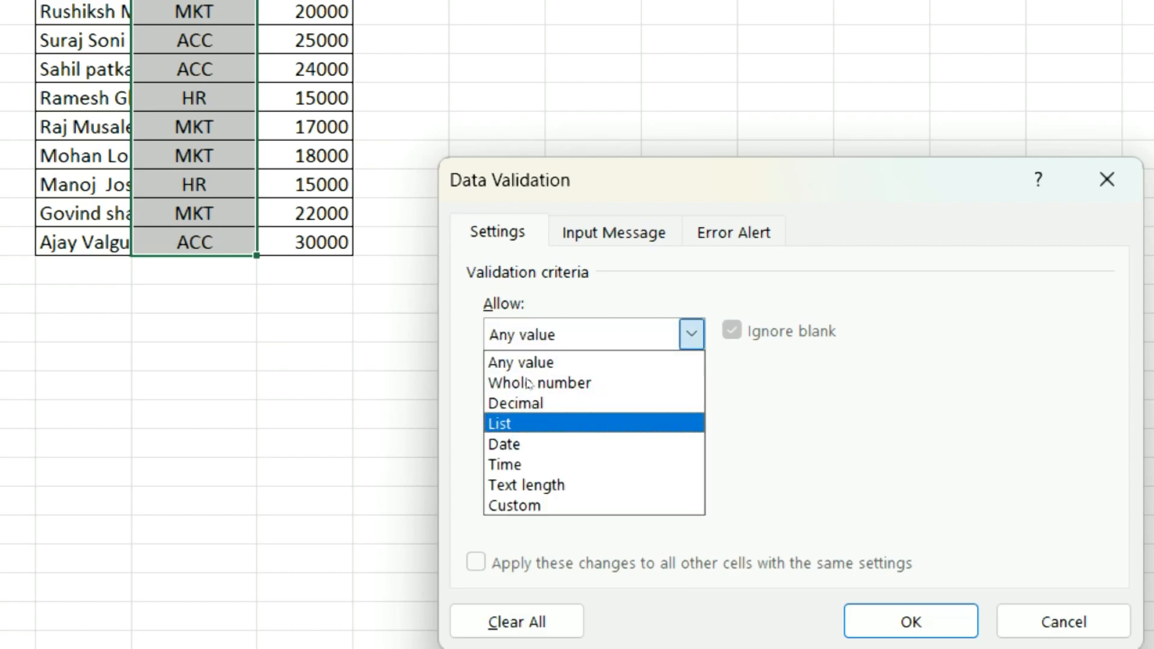
pyautogui.press('Return')
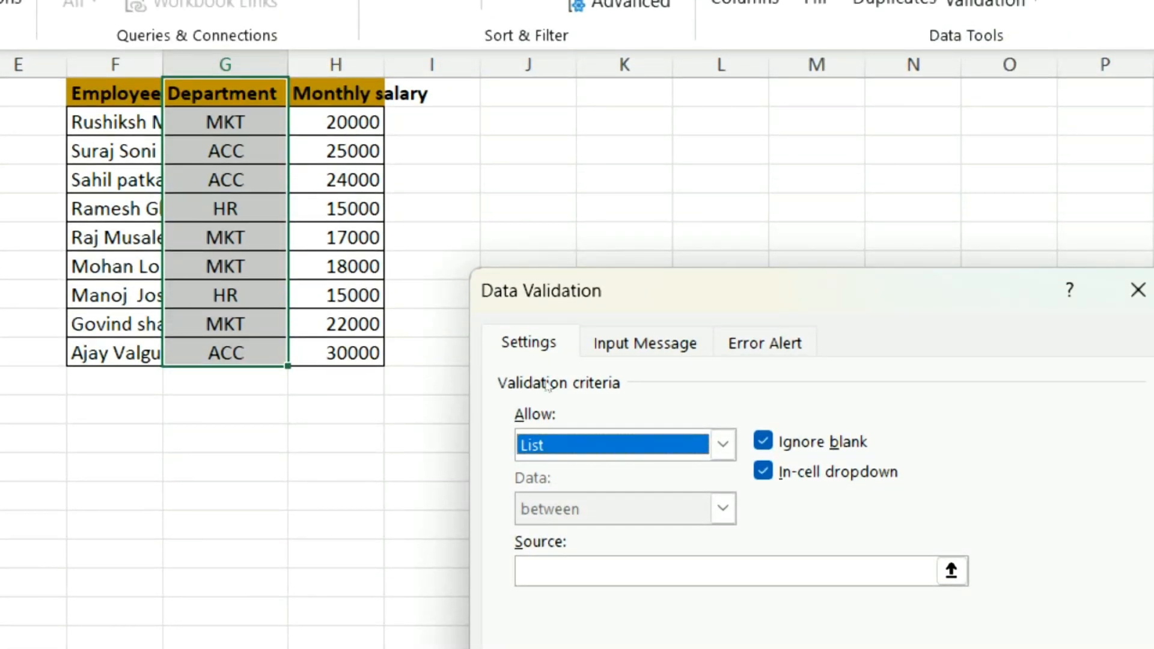
# Step: Set the validation list source to MKT,ACC,HR and apply the rule to the Department cells
pyautogui.click(618, 570)
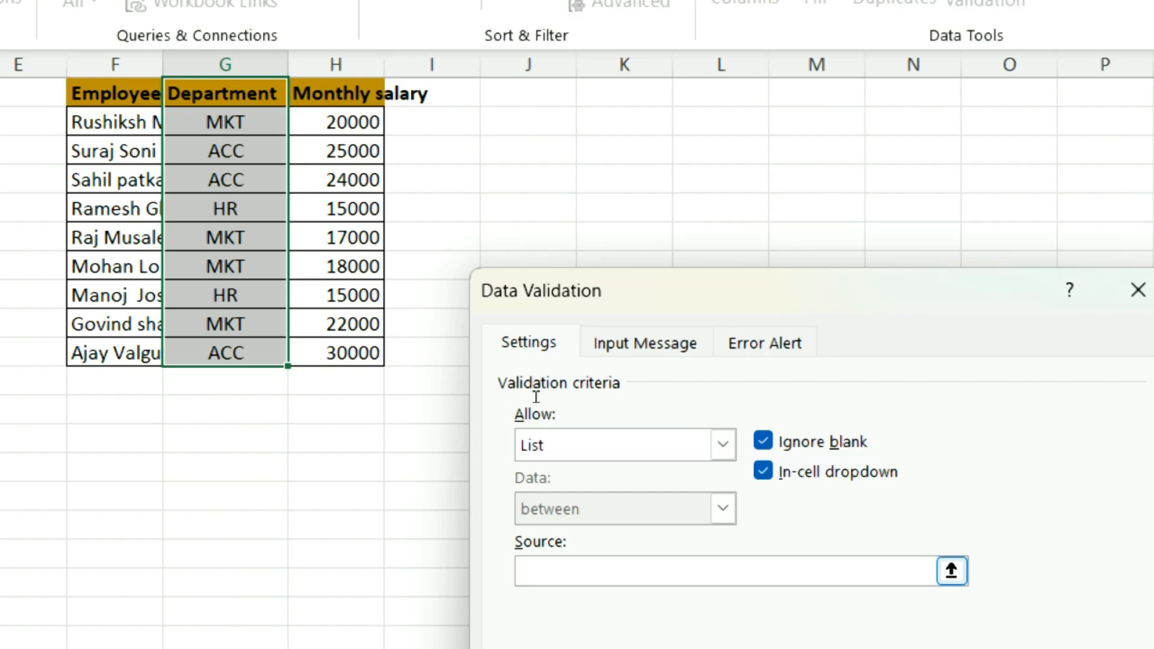
pyautogui.write('MKT')
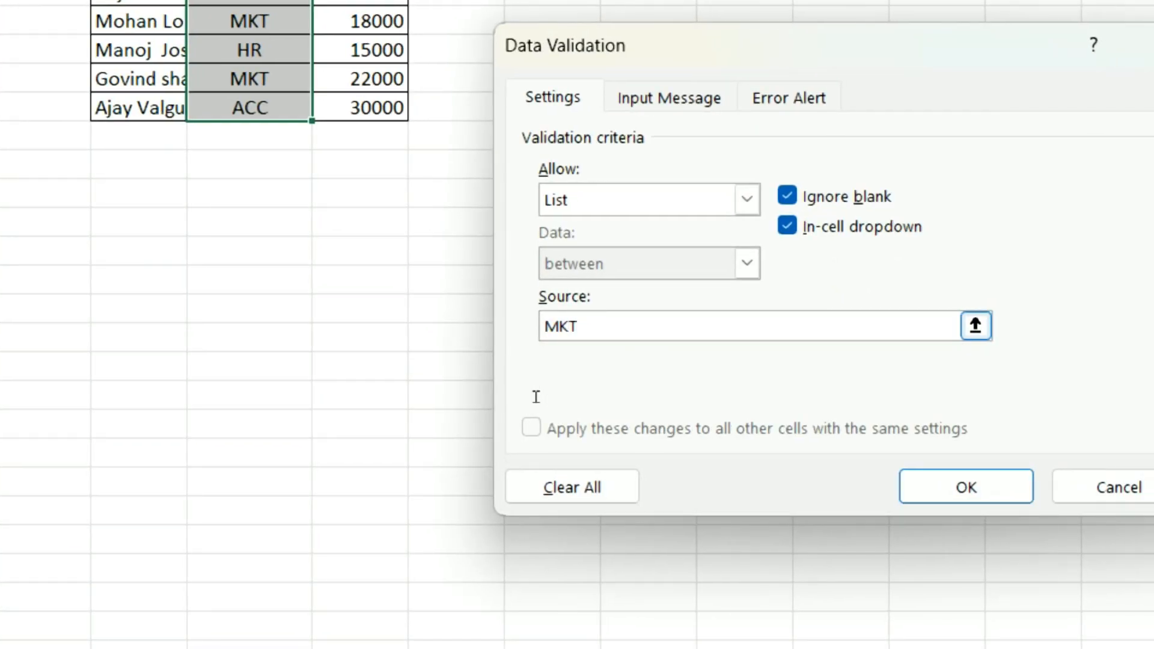
pyautogui.write(',')
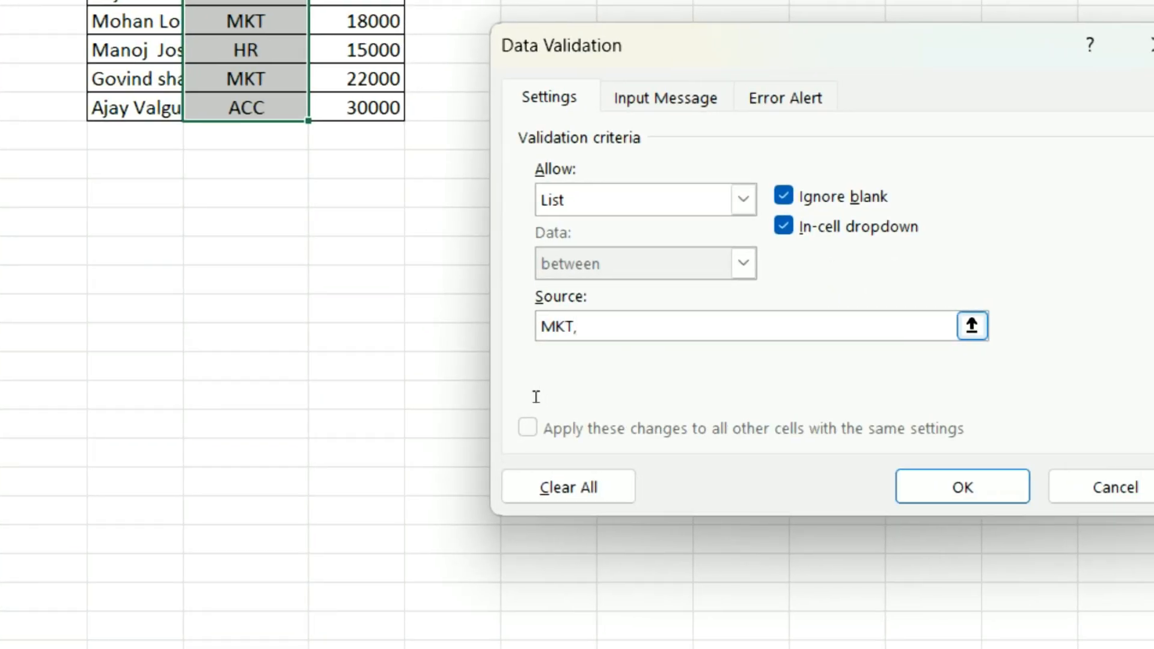
pyautogui.write('ACC,')
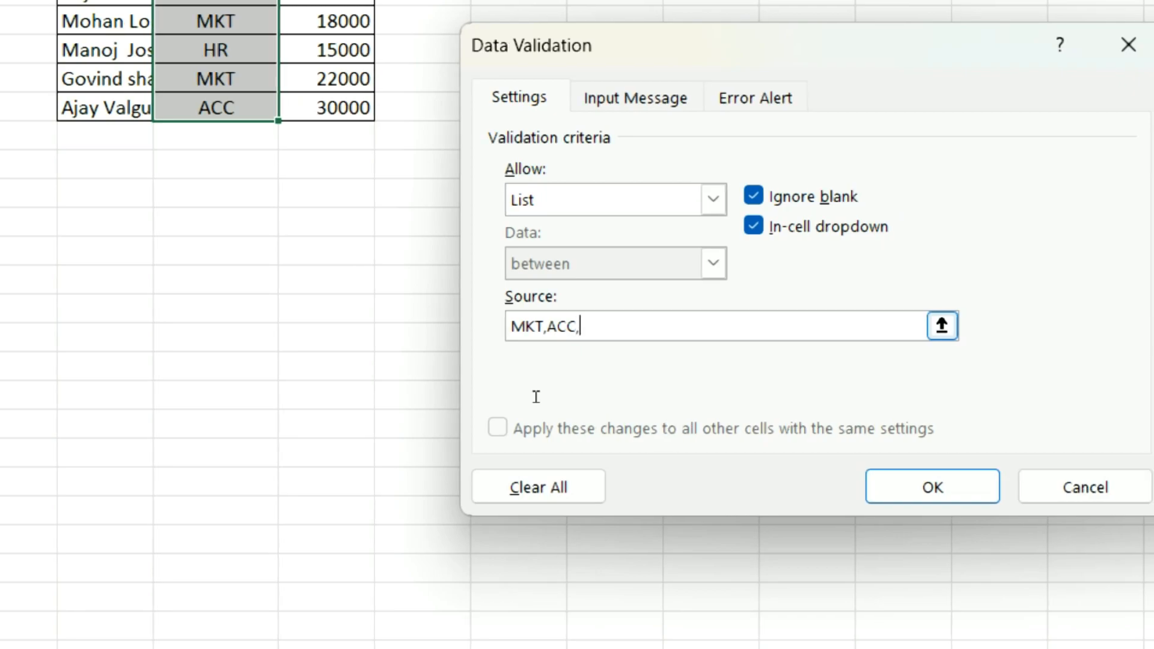
pyautogui.write('HR')
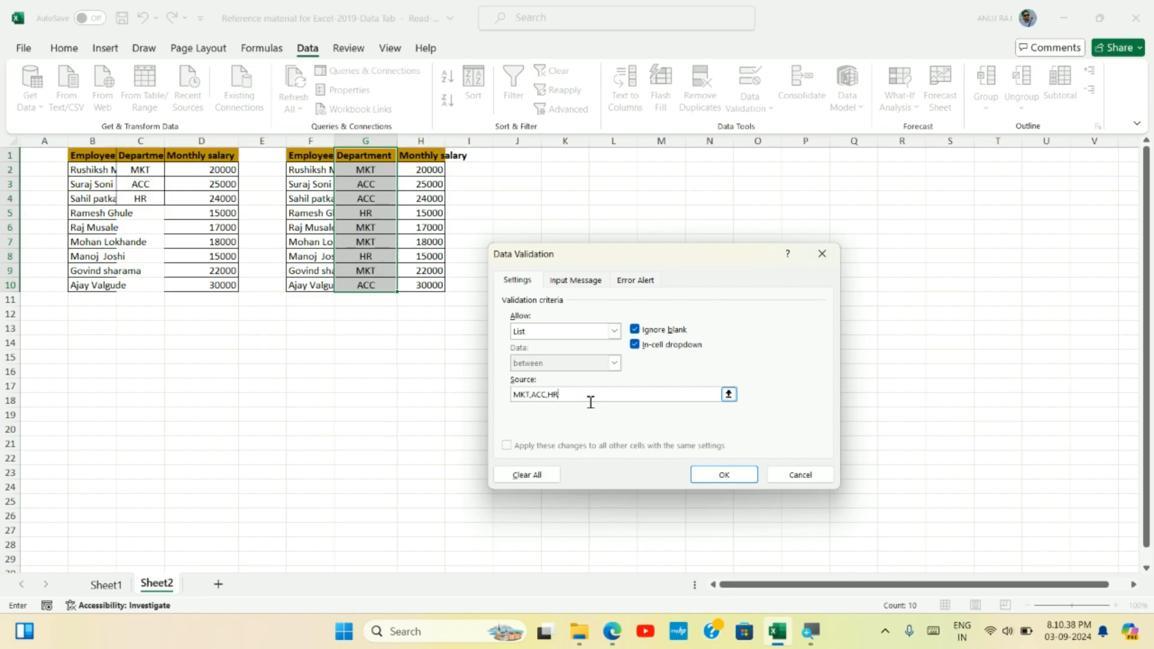
pyautogui.click(709, 475)
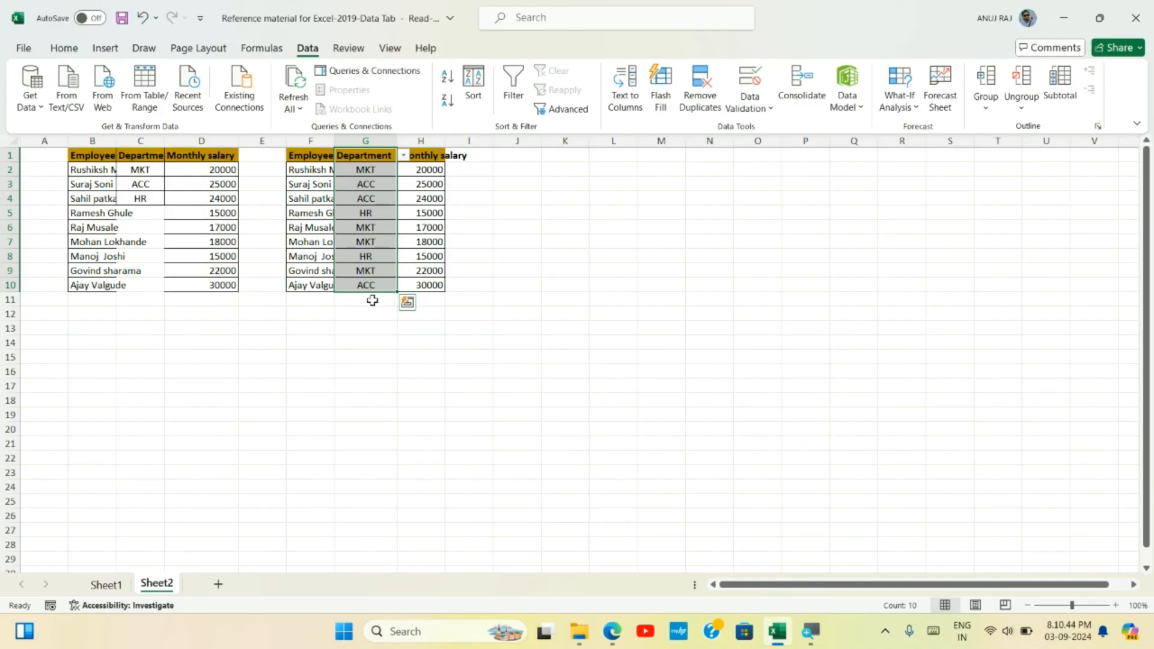
# Step: Try entering BHT in cell G11, just below the validated Department cells
pyautogui.click(372, 299)
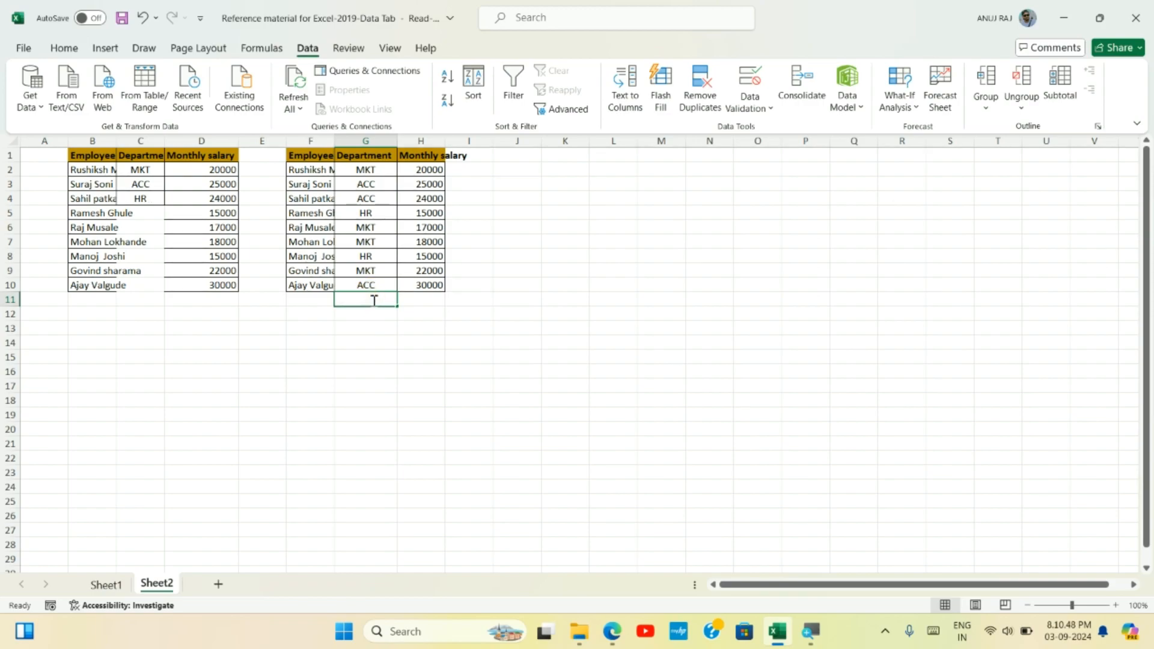
pyautogui.write('BHT')
pyautogui.hotkey('ctrl', 'Return')
pyautogui.click(424, 301)
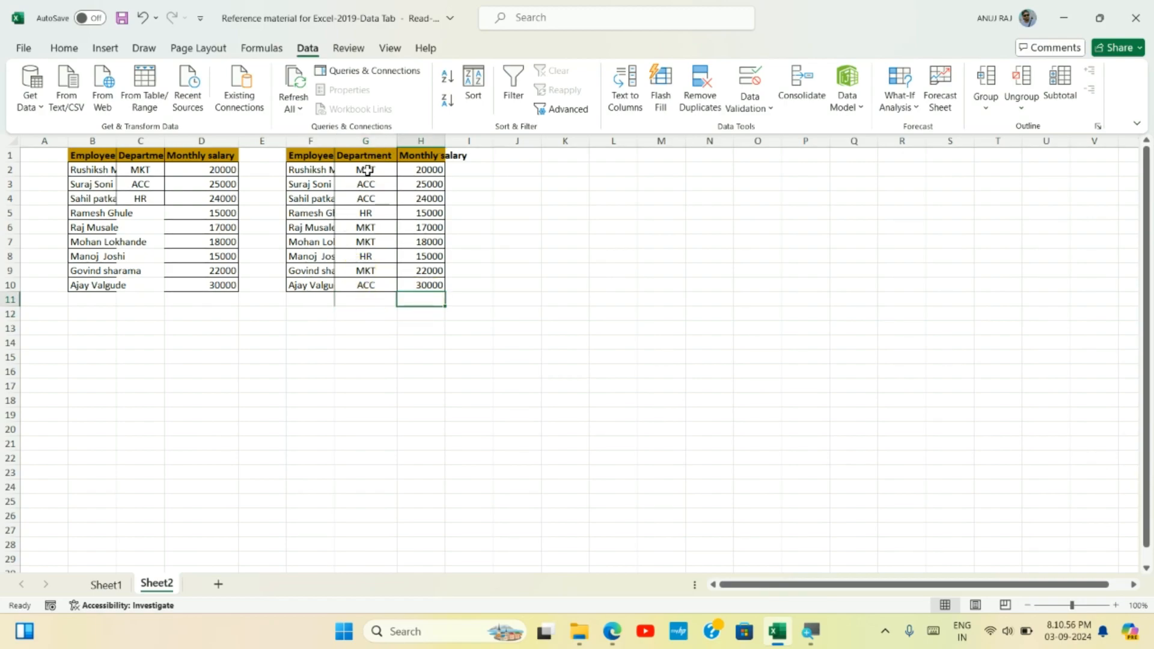
# Step: Test the Department validation by trying BHT in cell G5, cancel that entry, and check the dropdown list in G6
pyautogui.click(368, 214)
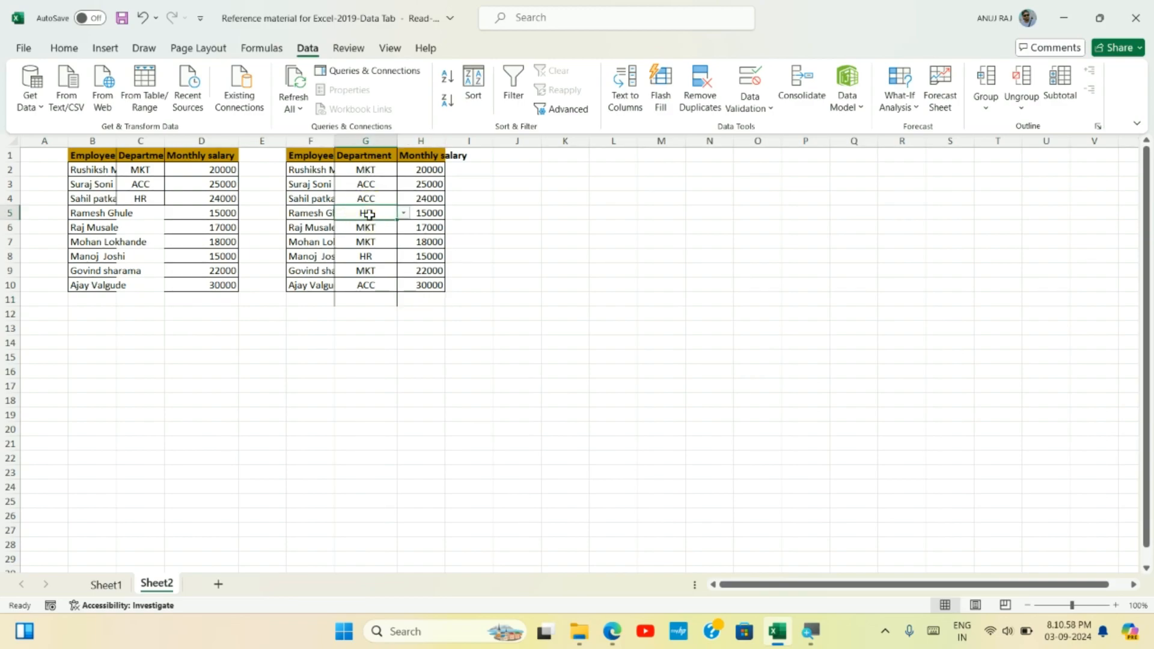
pyautogui.press('BackSpace')
pyautogui.write('B')
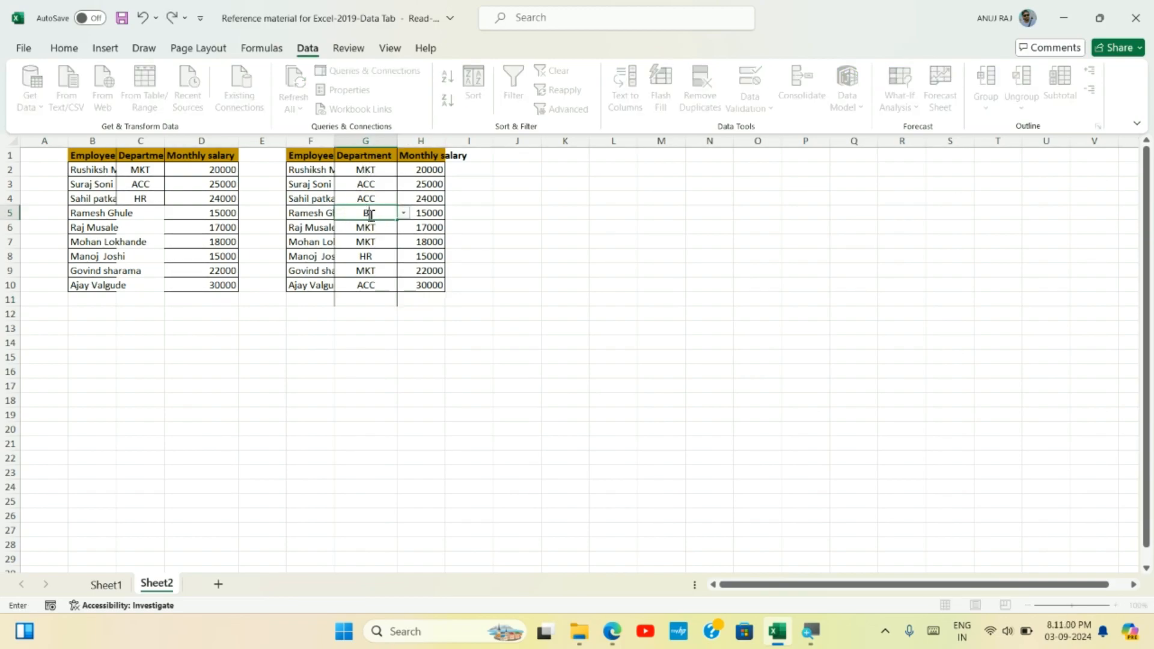
pyautogui.press('Return')
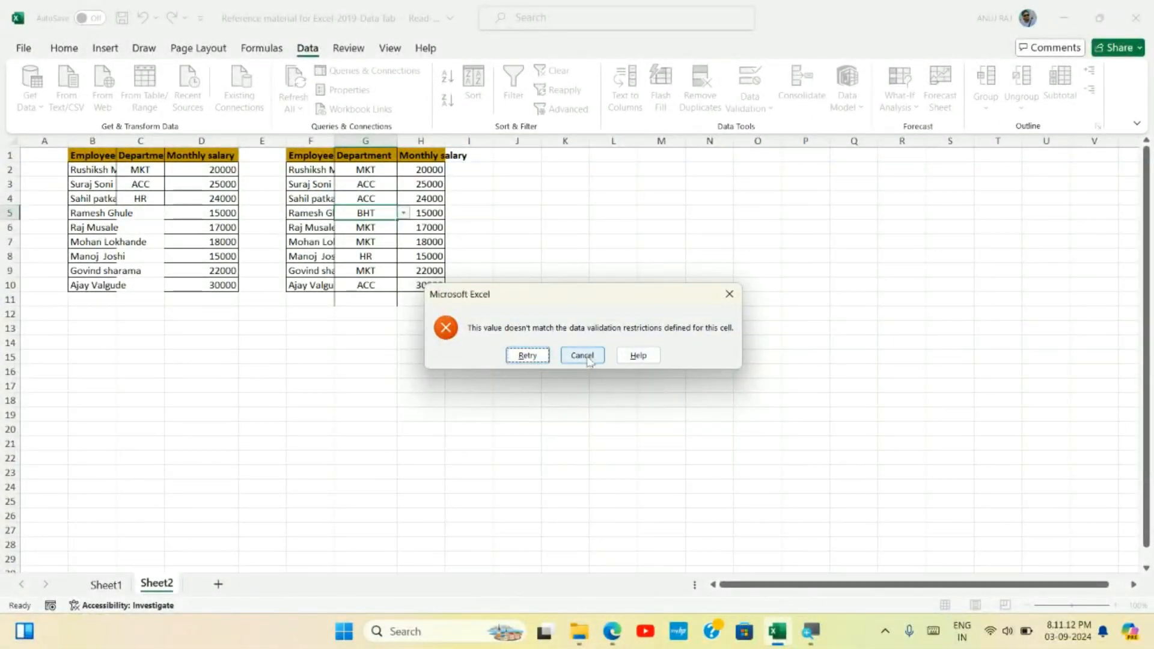
pyautogui.click(648, 421)
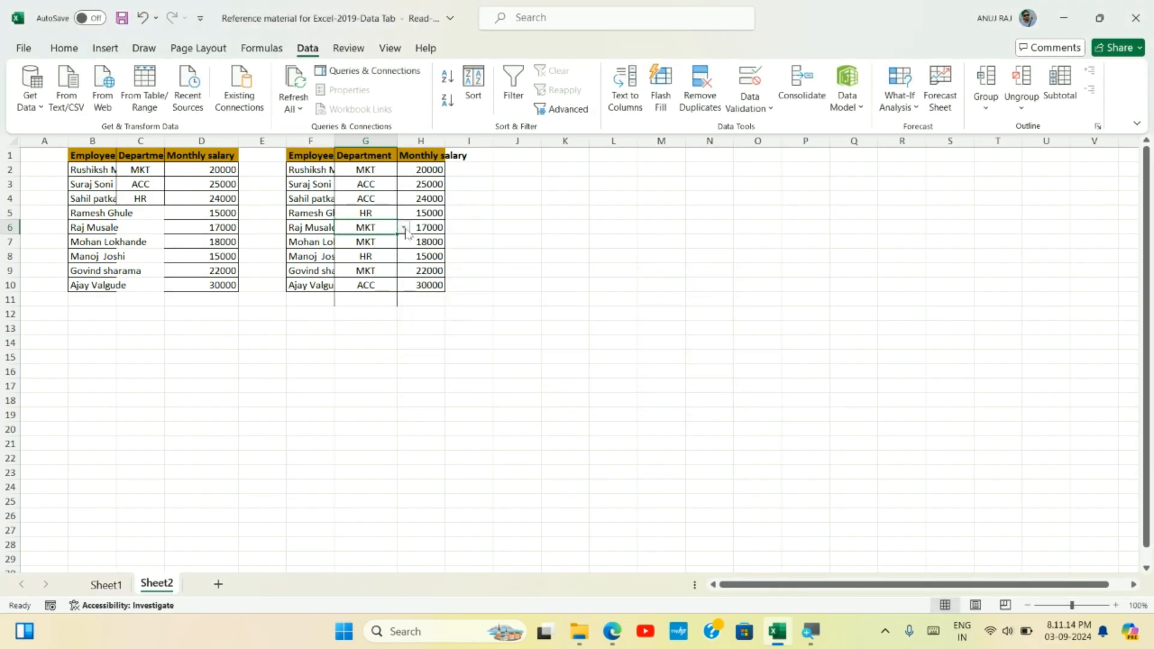
pyautogui.click(404, 227)
pyautogui.click(389, 241)
# Step: Open the data validation input message settings for the Department cells G1:G10 on Sheet2
pyautogui.moveTo(380, 157); pyautogui.dragTo(364, 285)
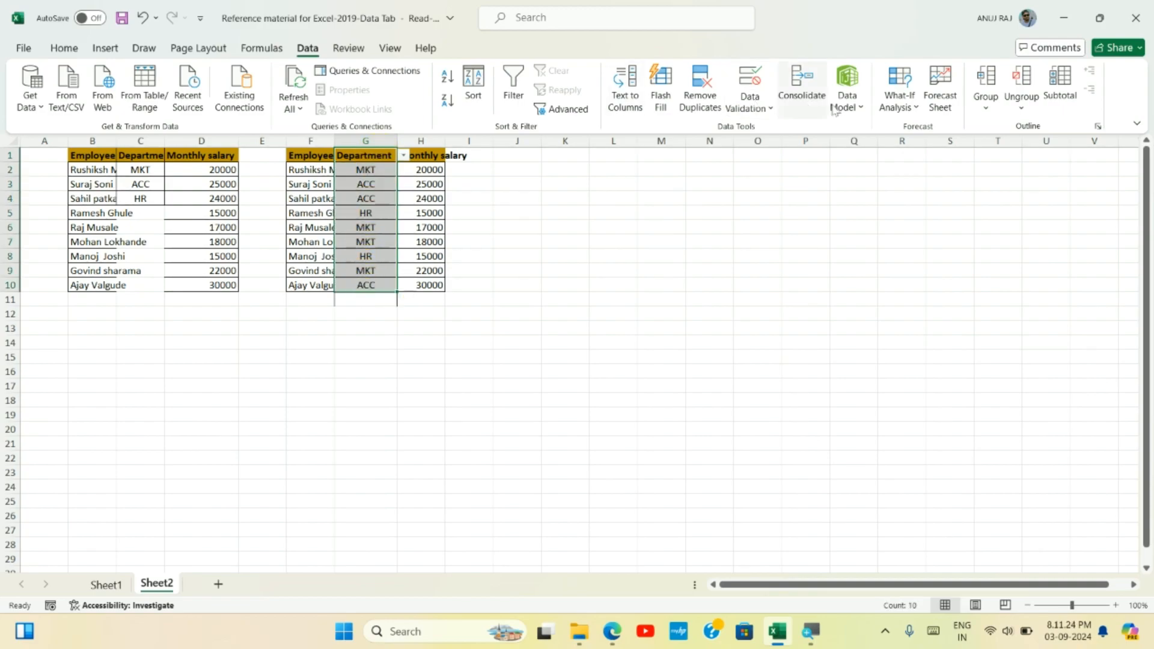
pyautogui.click(734, 108)
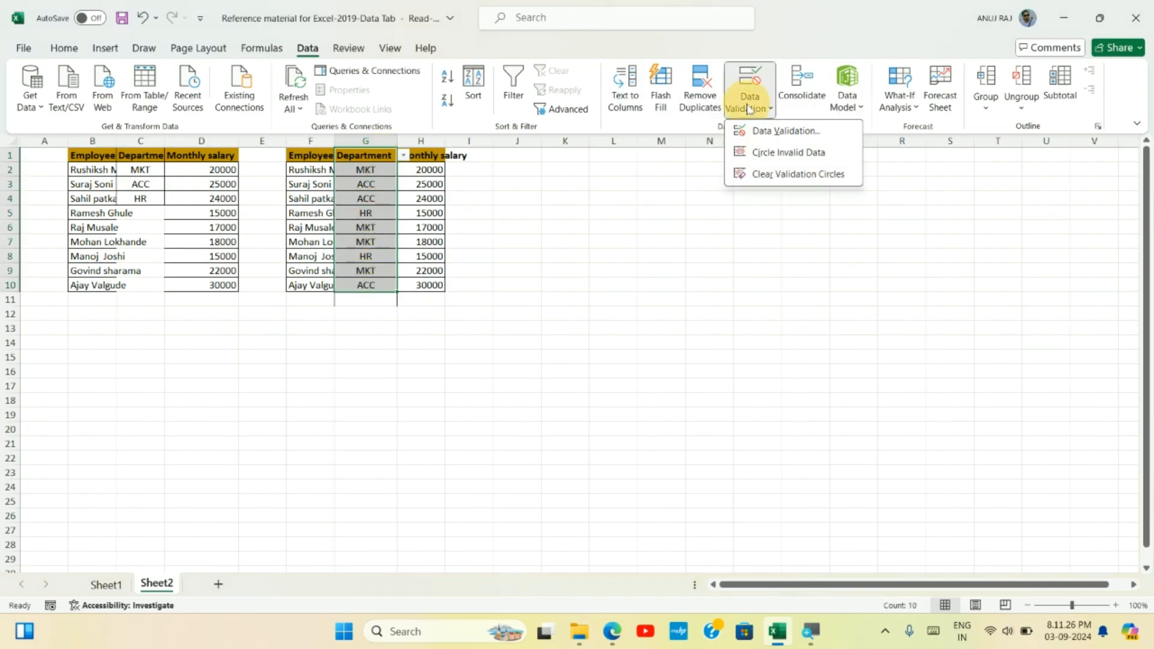
pyautogui.click(774, 130)
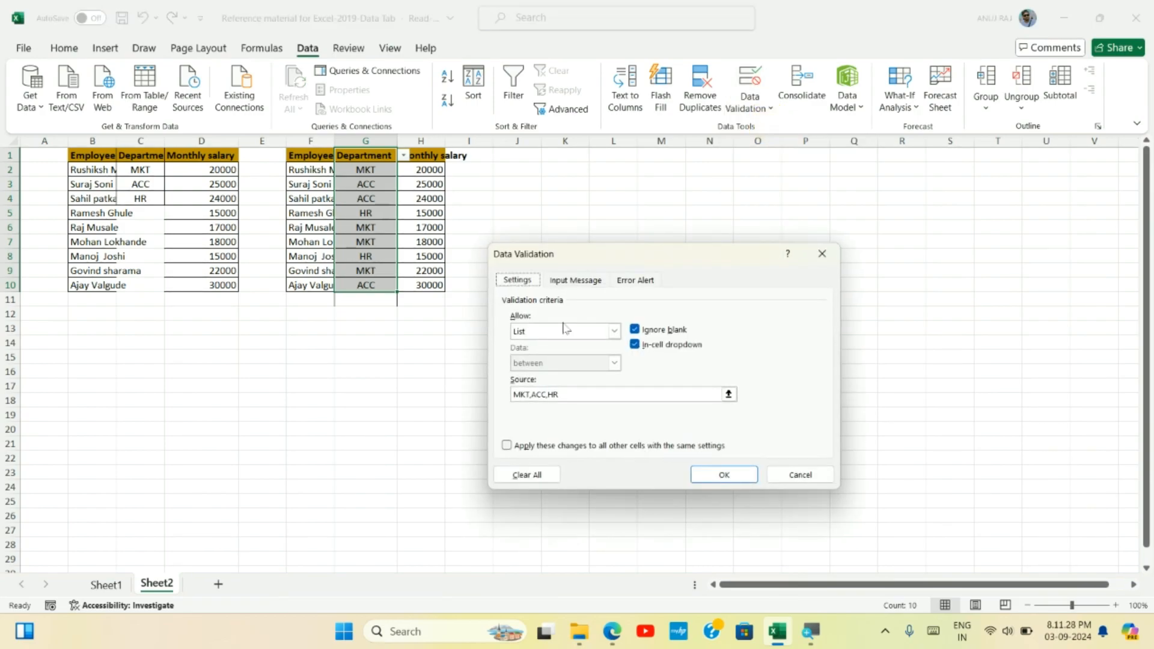
pyautogui.click(576, 280)
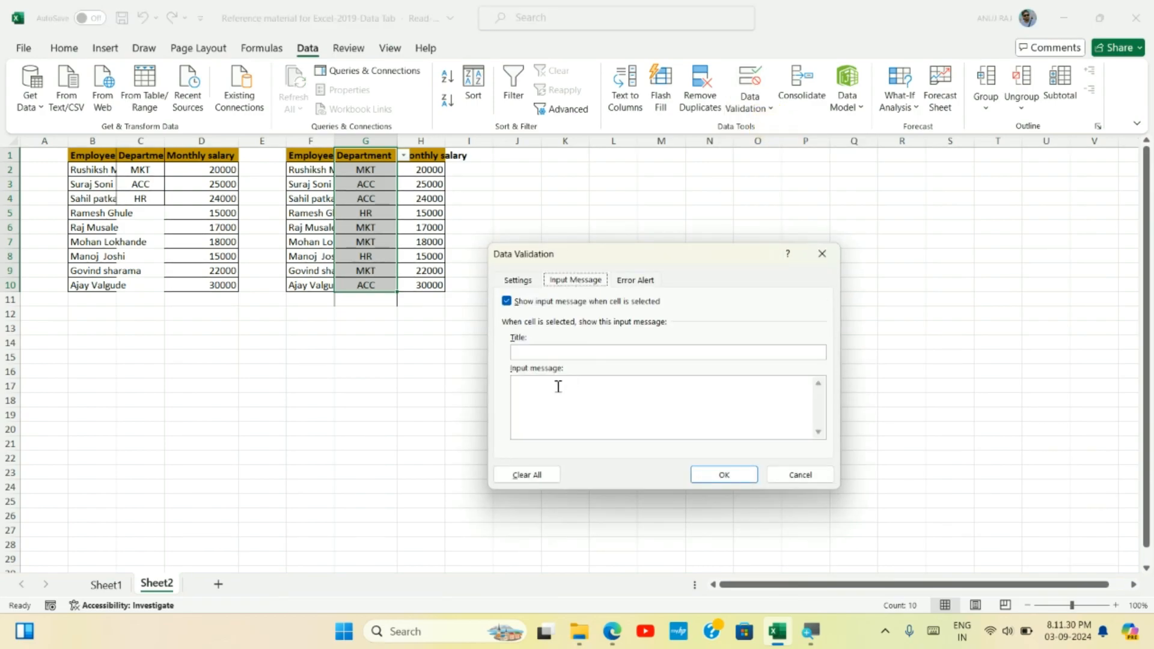
pyautogui.click(538, 389)
# Step: Copy "Choose the correct department" from question 2 in the Edge PDF and apply it as the input message for G1:G10 in Excel
pyautogui.click(612, 630)
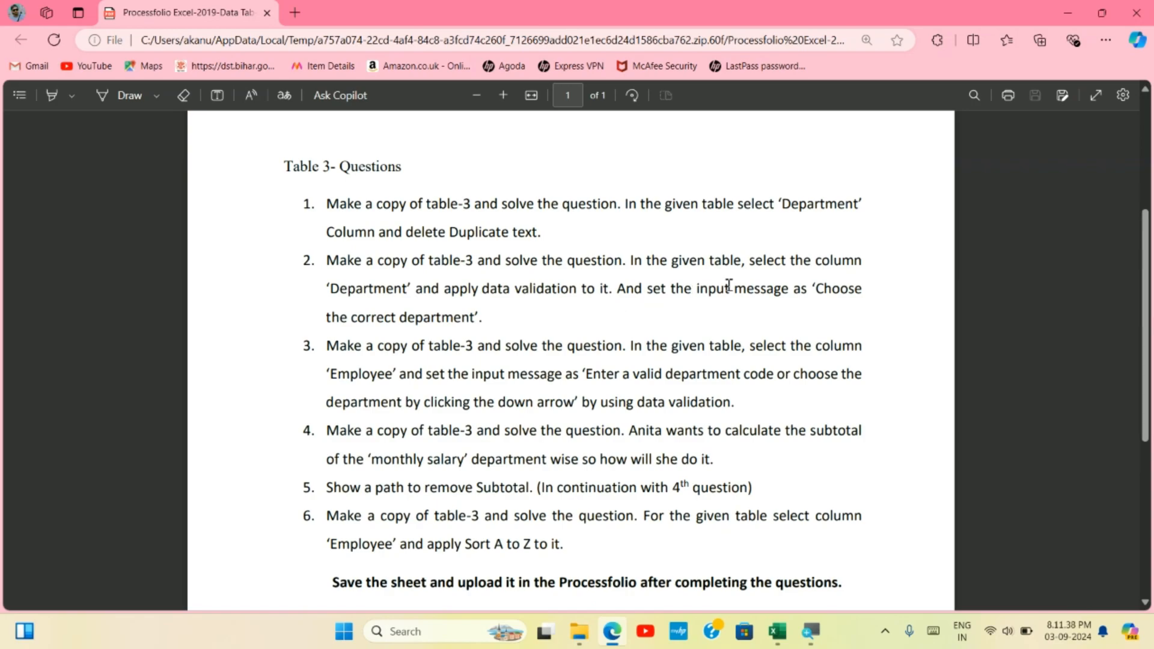
pyautogui.moveTo(823, 290); pyautogui.dragTo(476, 317)
pyautogui.hotkey('ctrl', 'c')
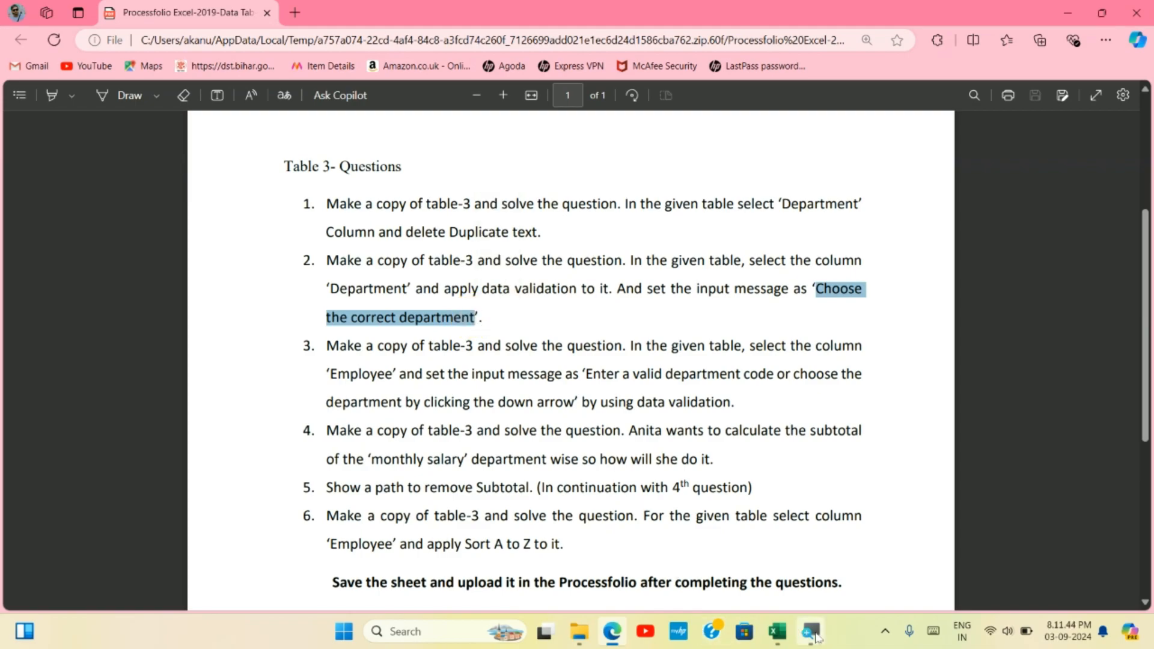
pyautogui.click(777, 631)
pyautogui.hotkey('ctrl', 'v')
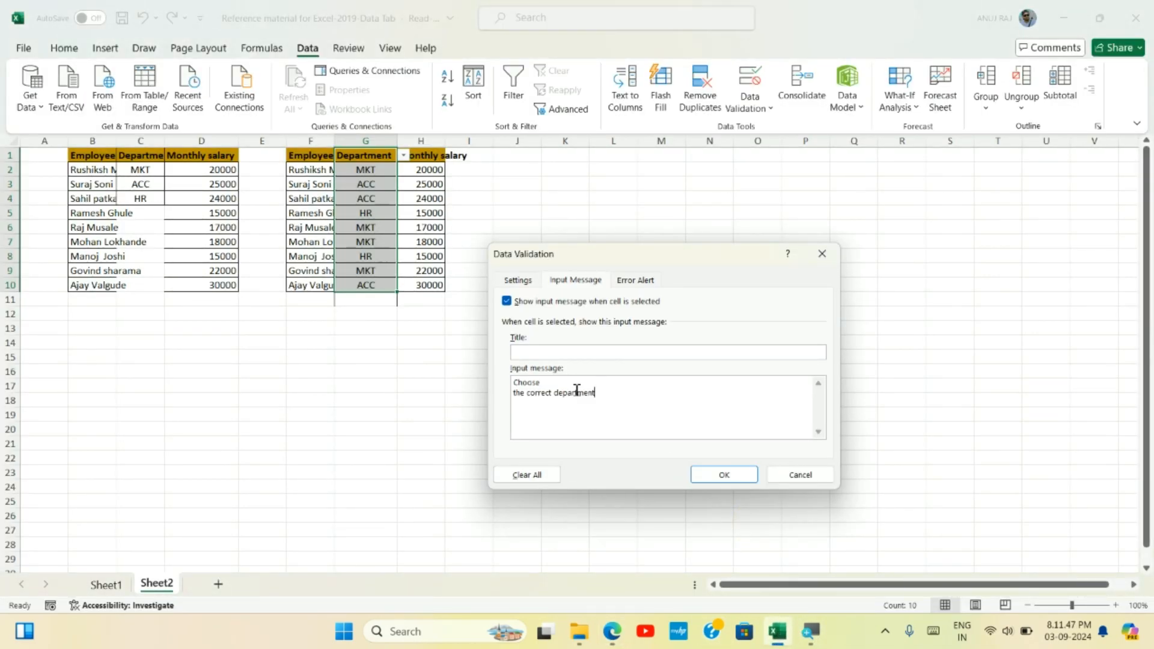
pyautogui.click(723, 474)
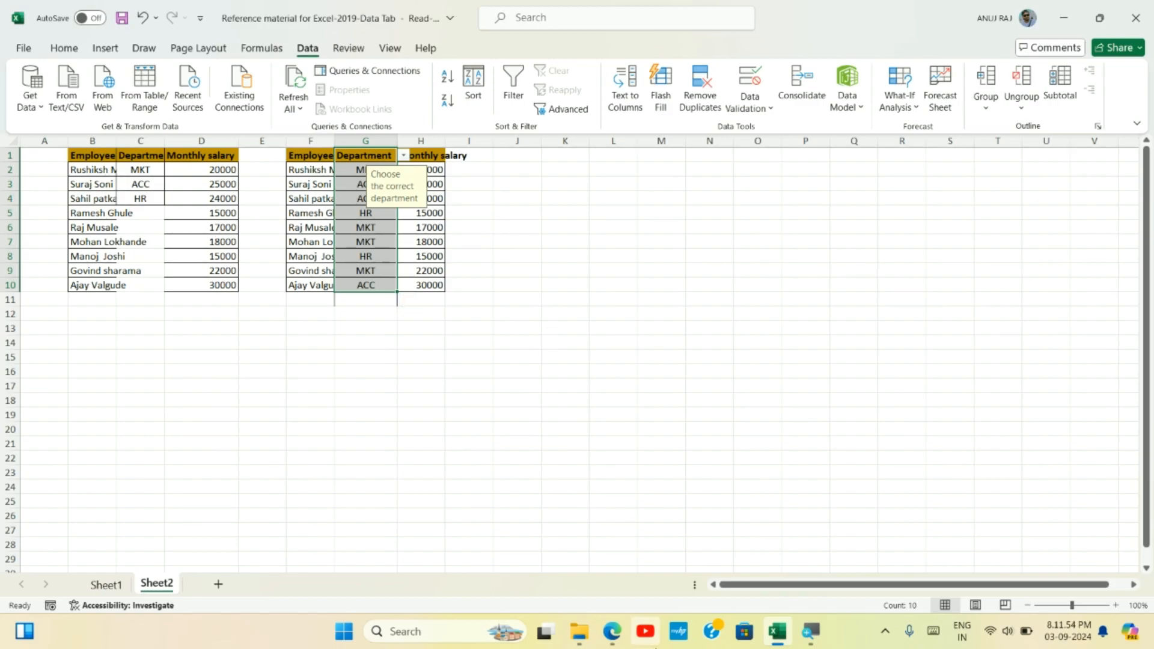
# Step: Switch to the PDF in Edge, read question 3, and copy its input message text about entering a valid department code
pyautogui.click(612, 631)
pyautogui.scroll(-1, 446, 354)
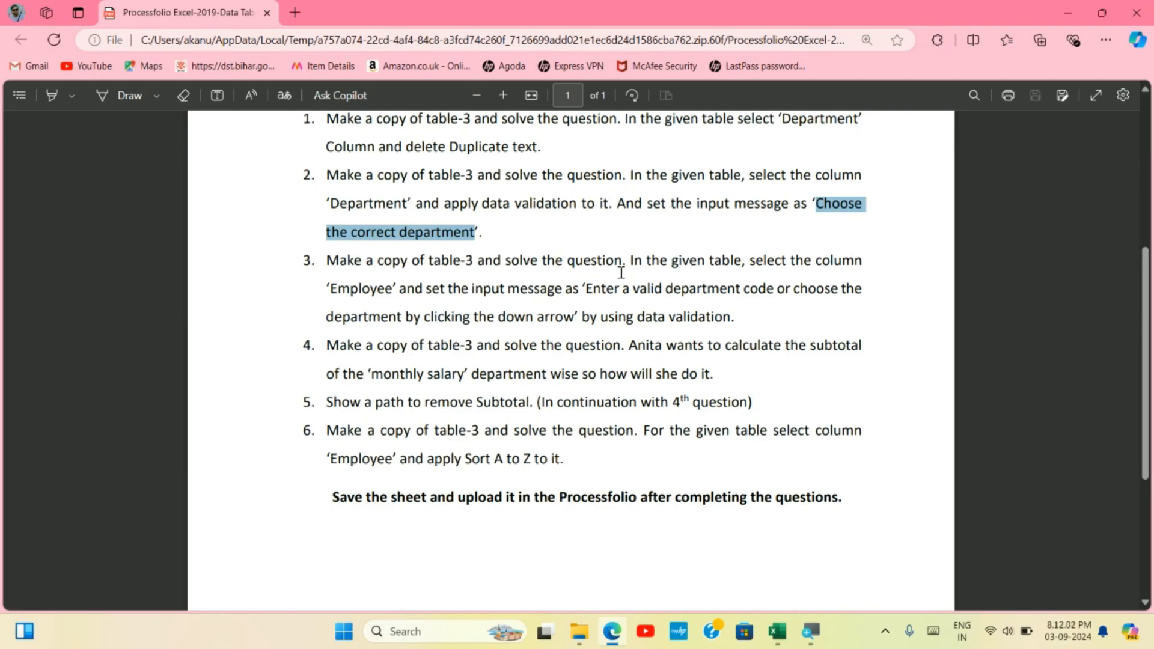
pyautogui.moveTo(631, 262); pyautogui.dragTo(727, 322)
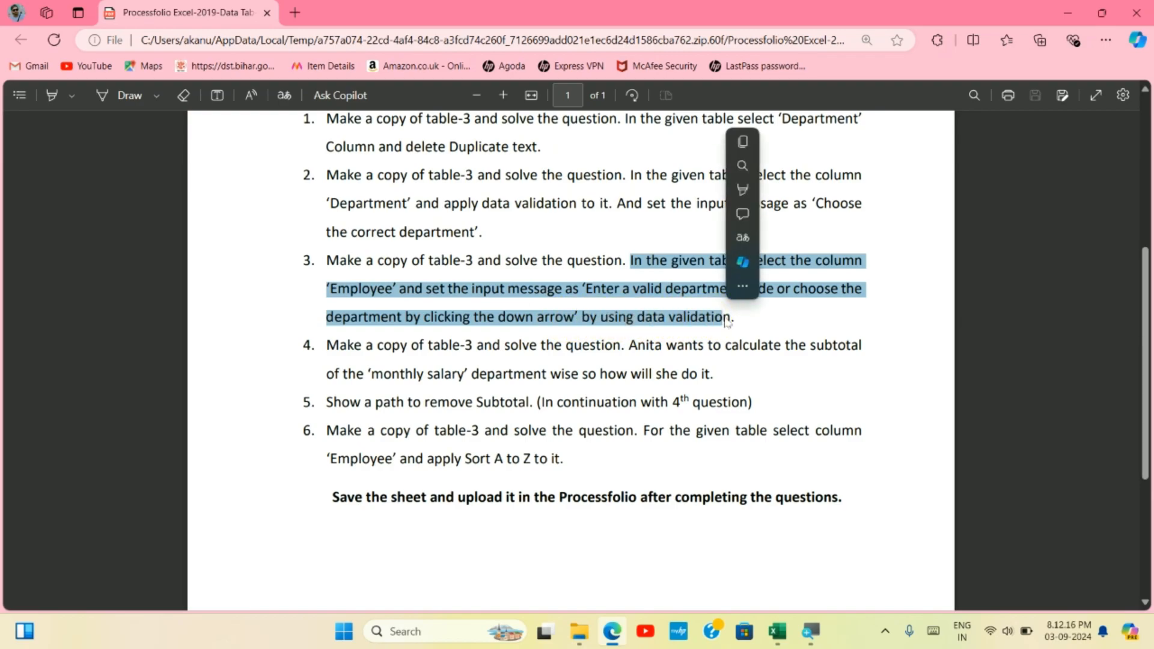
pyautogui.click(755, 323)
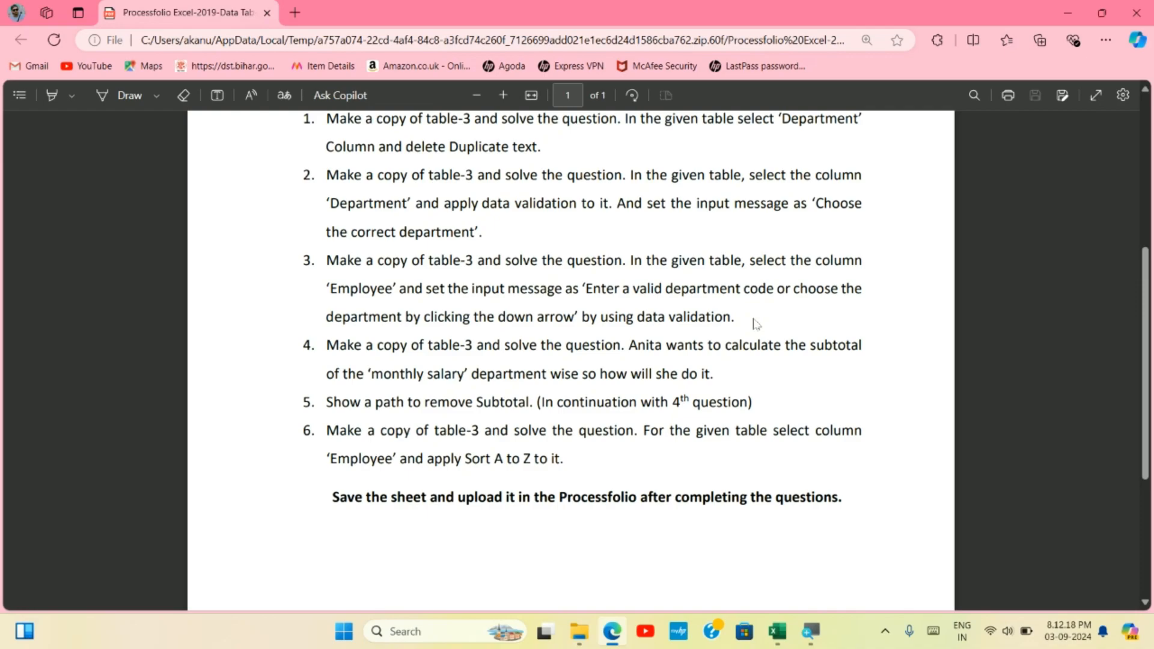
pyautogui.moveTo(586, 287); pyautogui.dragTo(575, 321)
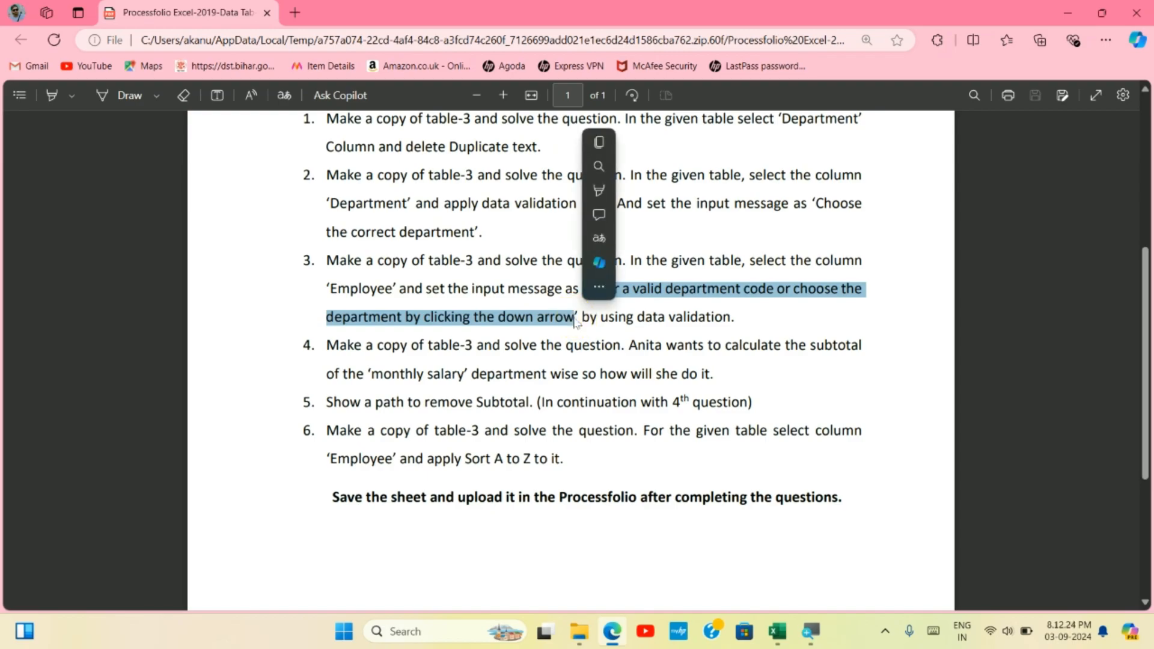
pyautogui.hotkey('ctrl', 'c')
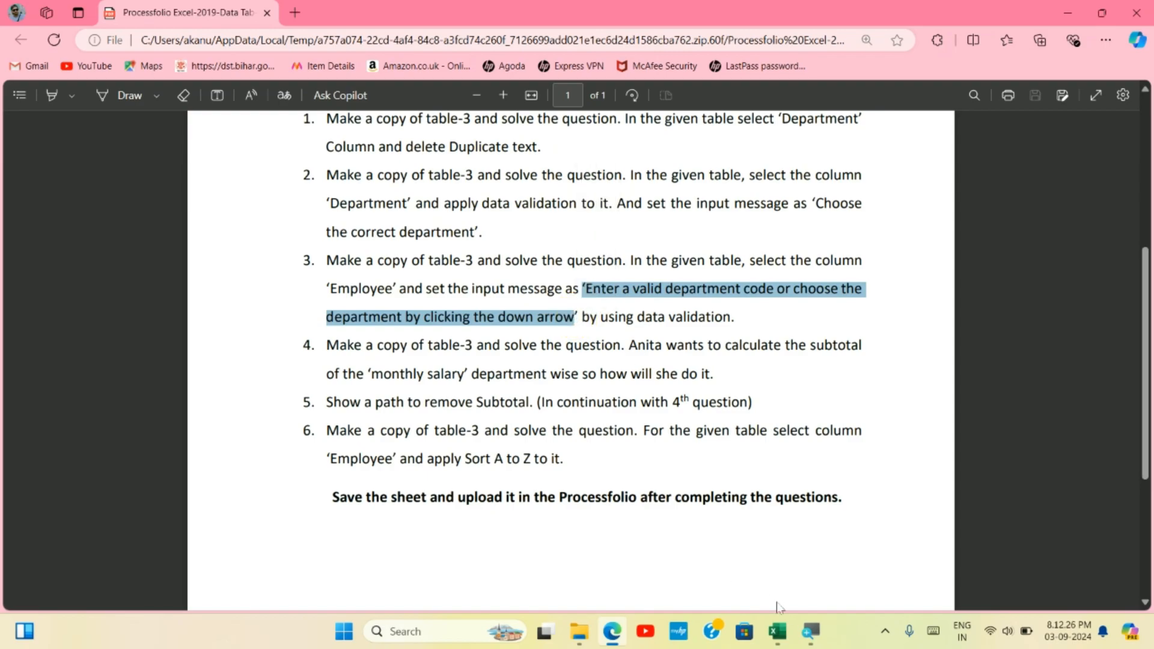
# Step: Switch to Excel and paste a copy of Table-3 from Sheet1 into Sheet2 starting at cell K1
pyautogui.click(781, 630)
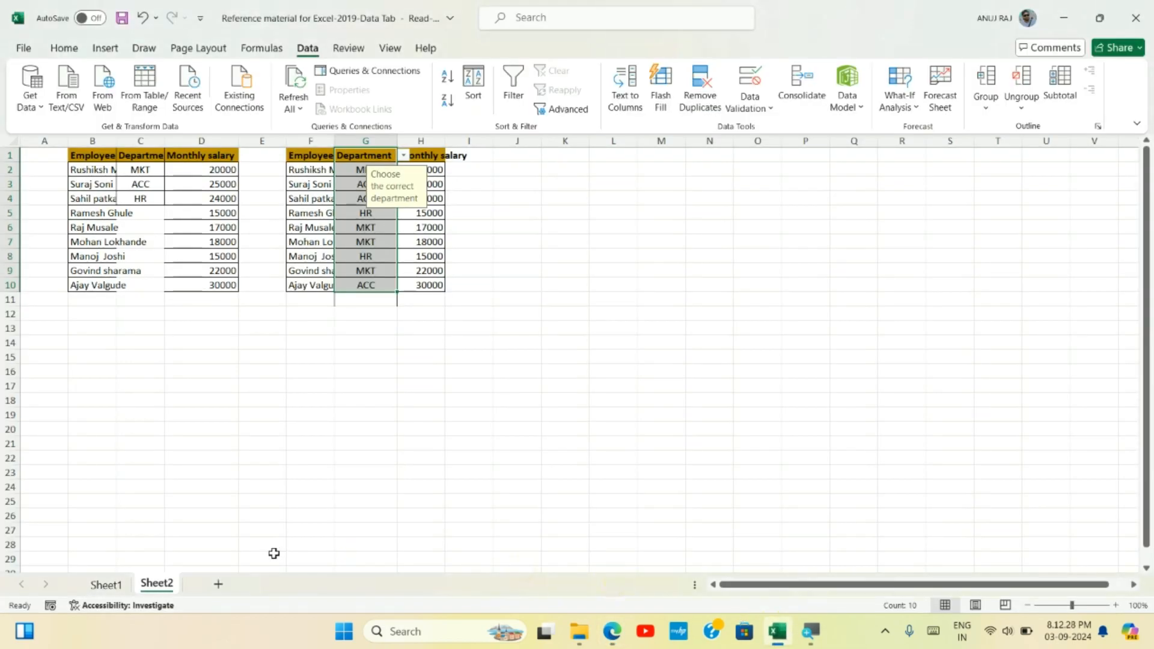
pyautogui.click(111, 584)
pyautogui.hotkey('ctrl', 'c')
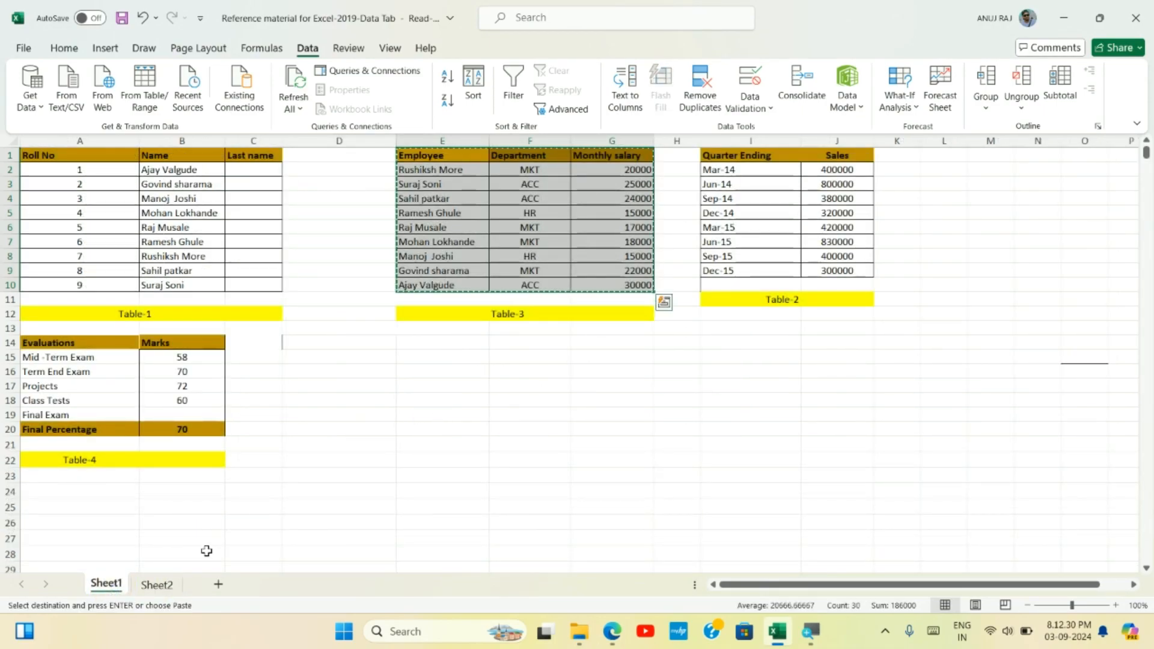
pyautogui.click(157, 584)
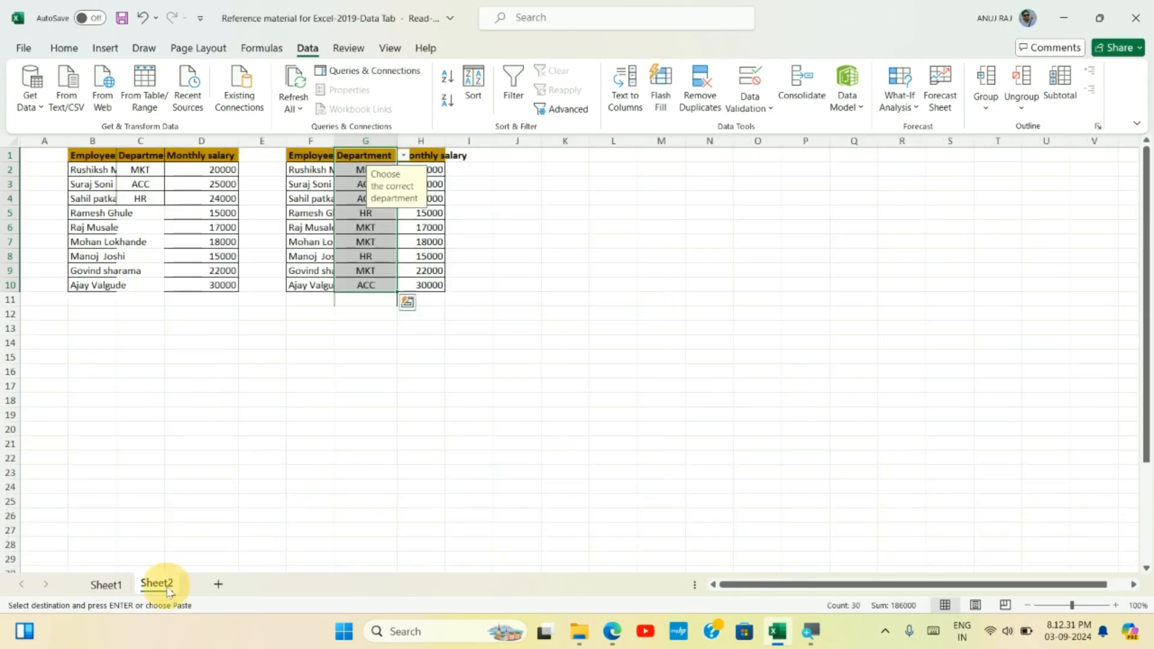
pyautogui.click(567, 158)
pyautogui.hotkey('ctrl', 'v')
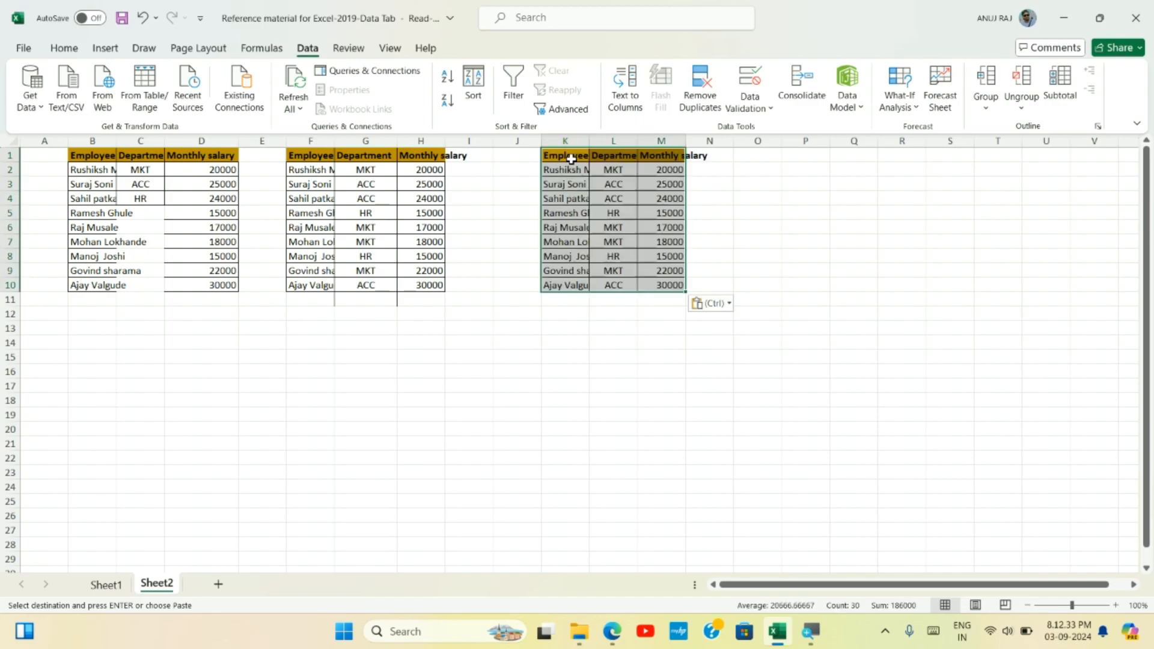
# Step: Widen column L to fit the Department header and open the data validation input message settings for L1:L10
pyautogui.click(617, 140)
pyautogui.moveTo(637, 142); pyautogui.dragTo(624, 284)
pyautogui.click(628, 157)
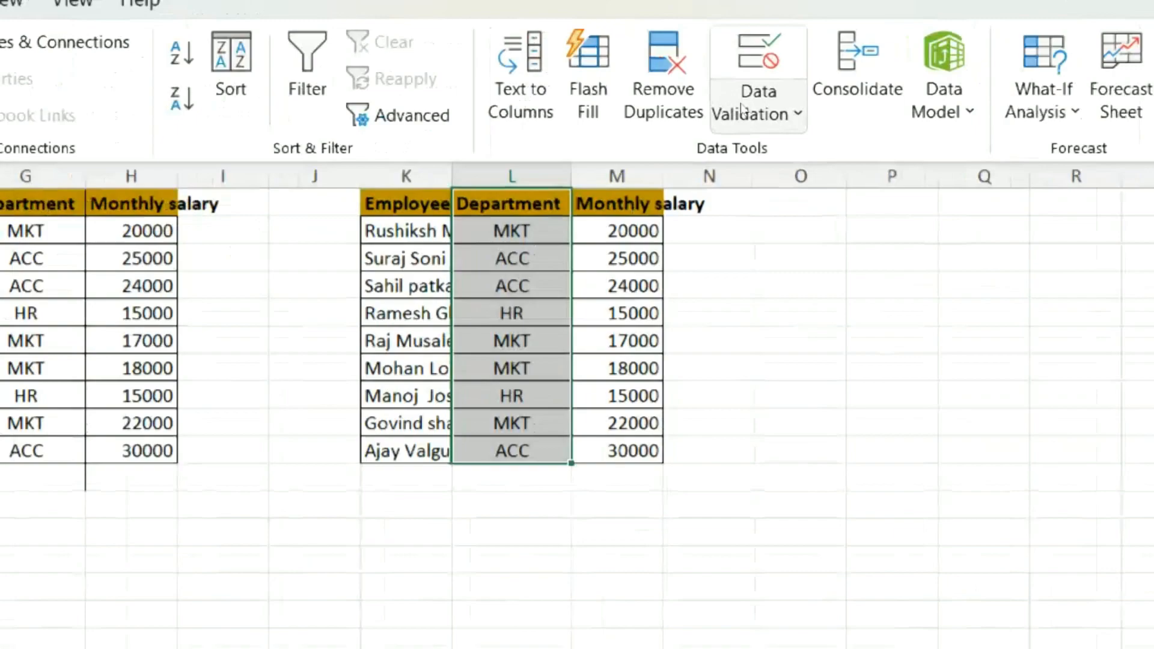
pyautogui.click(745, 108)
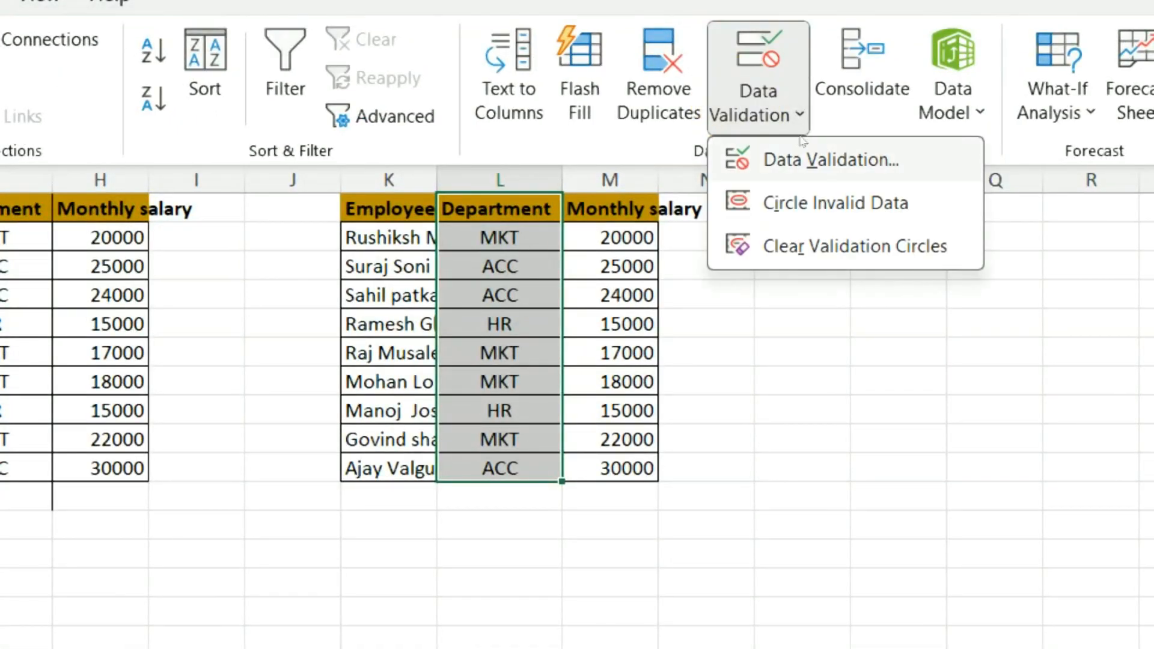
pyautogui.click(787, 160)
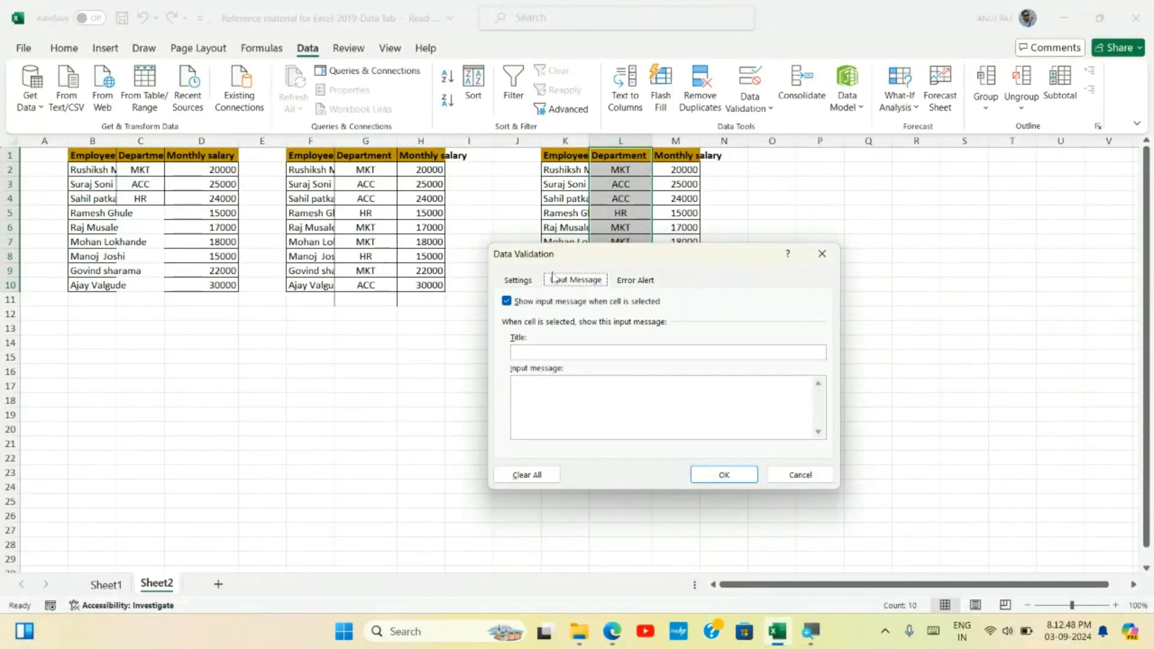
pyautogui.click(548, 406)
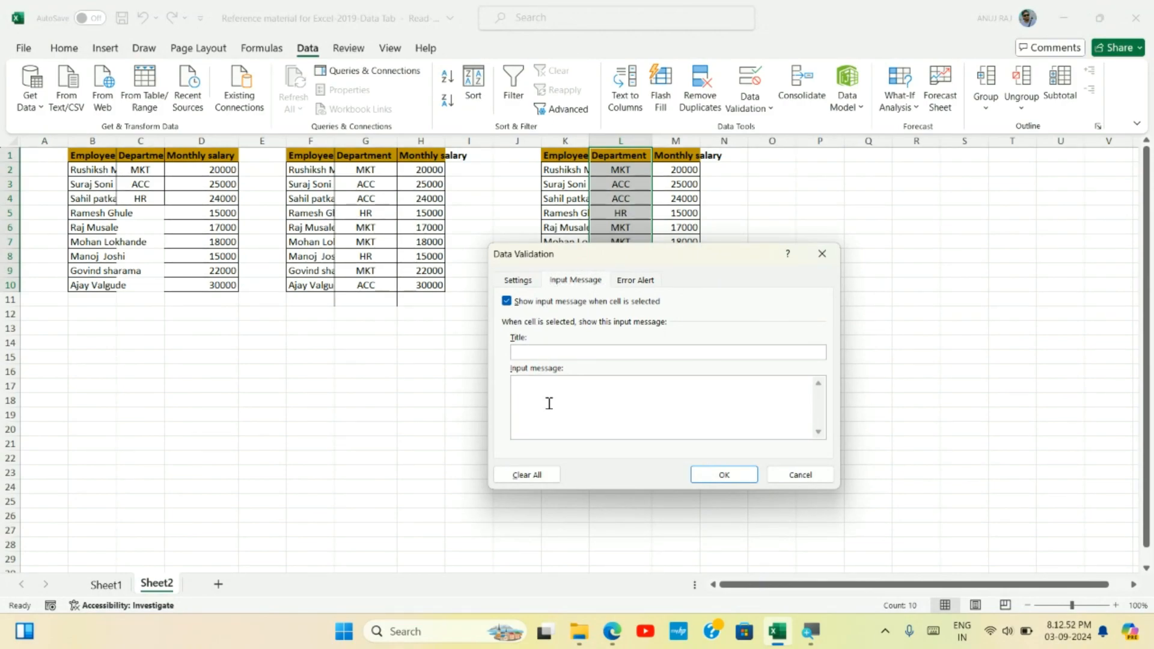
# Step: Set the L1:L10 input message to question 3's text from the PDF, "Enter a valid department code or choose the department by clicking the down arrow"
pyautogui.click(612, 631)
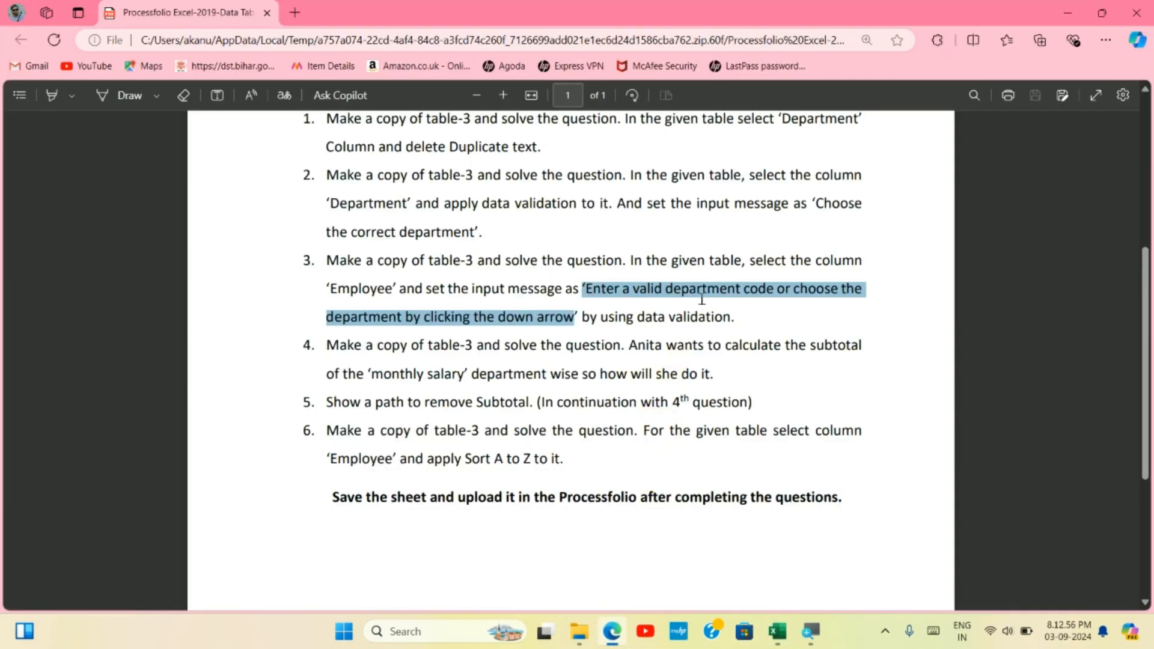
pyautogui.click(777, 631)
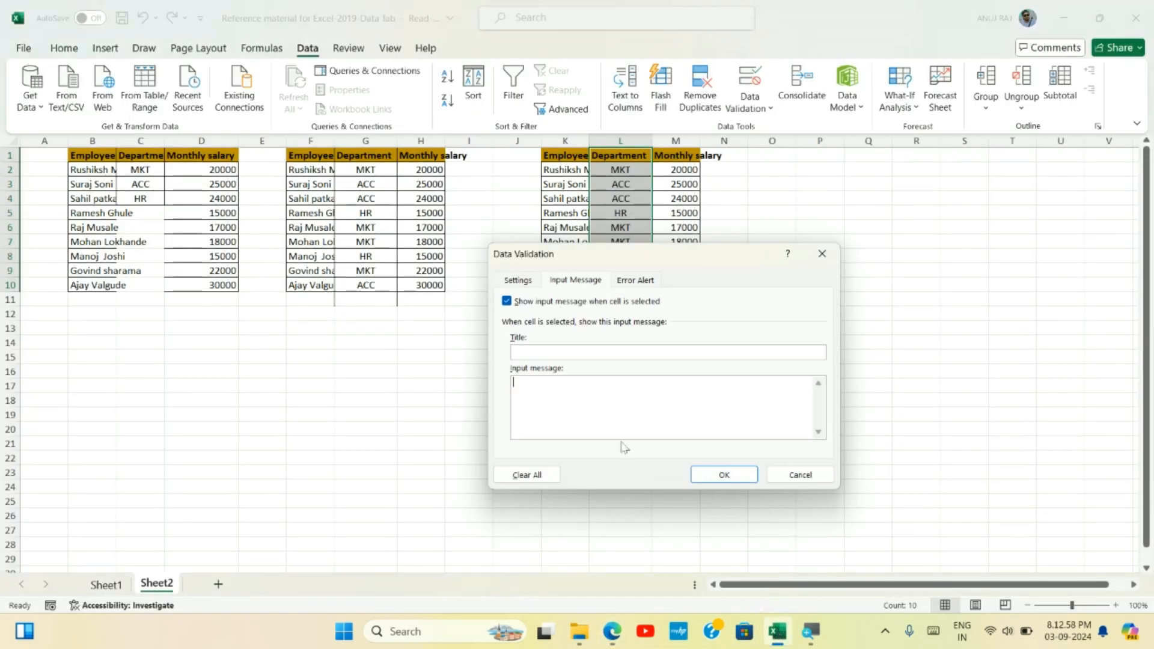
pyautogui.hotkey('ctrl', 'v')
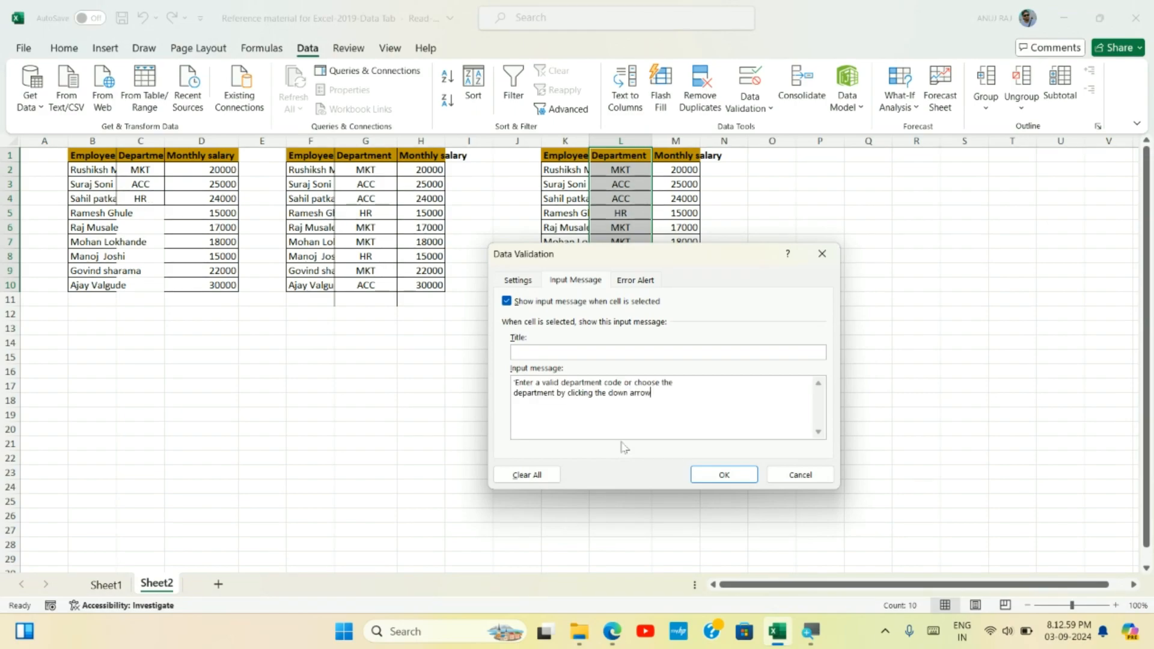
pyautogui.click(733, 472)
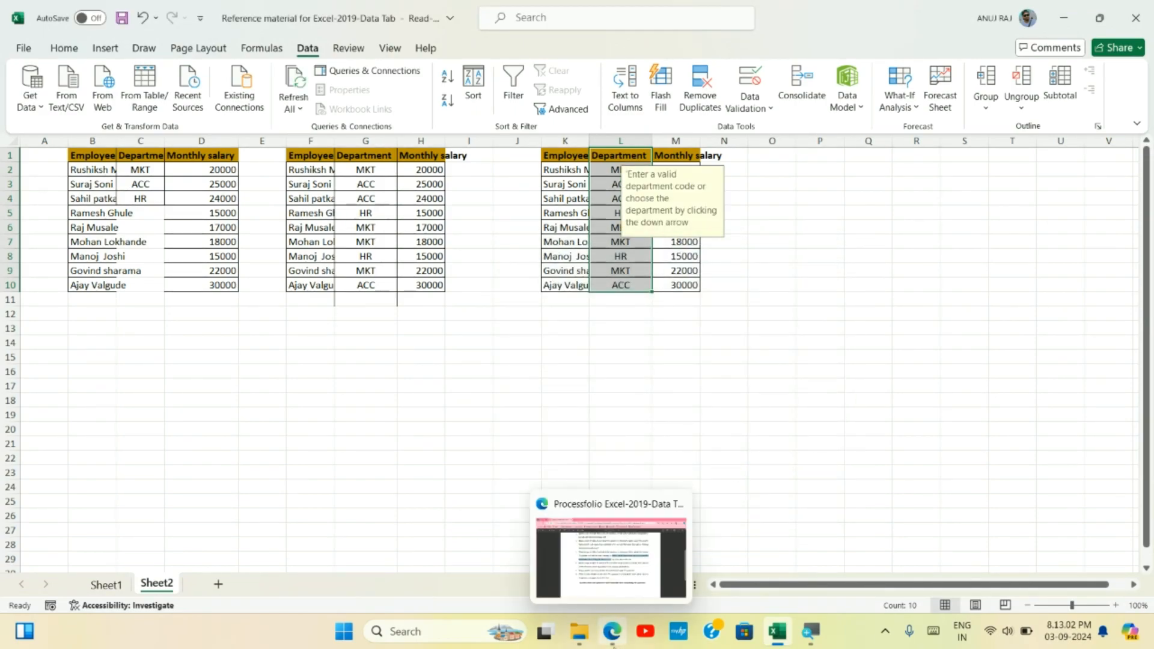
# Step: Check question 4 in the Edge PDF, then return to Excel and paste a copy of Table-3 from Sheet1 at cell O1 of Sheet2
pyautogui.click(619, 645)
pyautogui.scroll(-2, 422, 360)
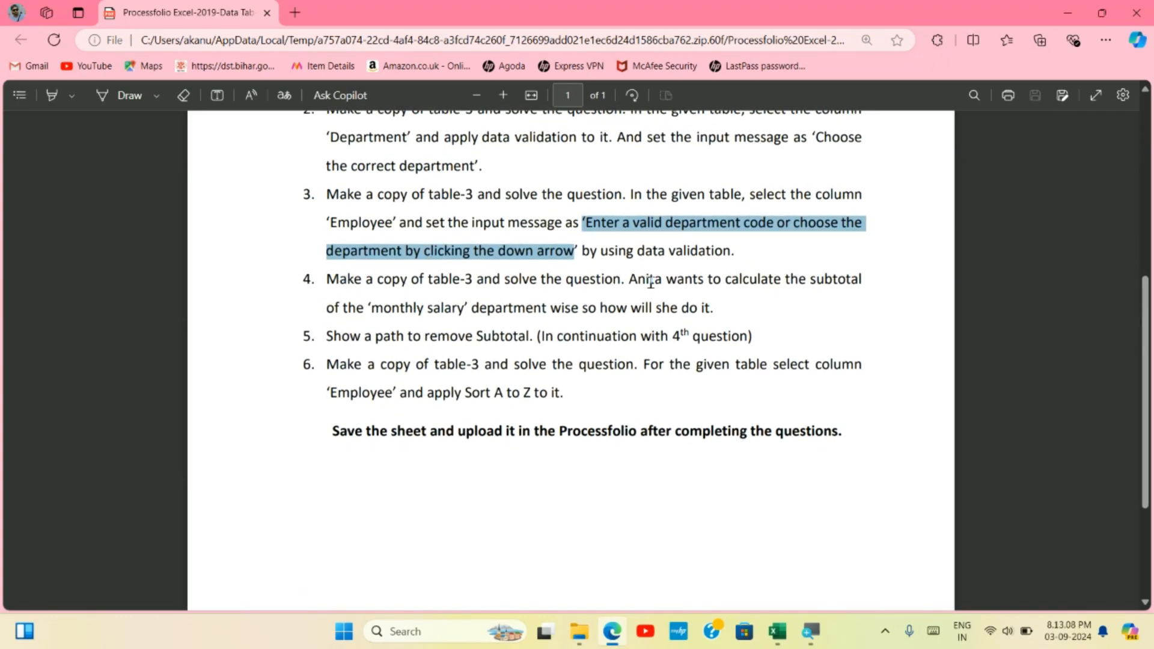
pyautogui.moveTo(629, 279); pyautogui.dragTo(734, 315)
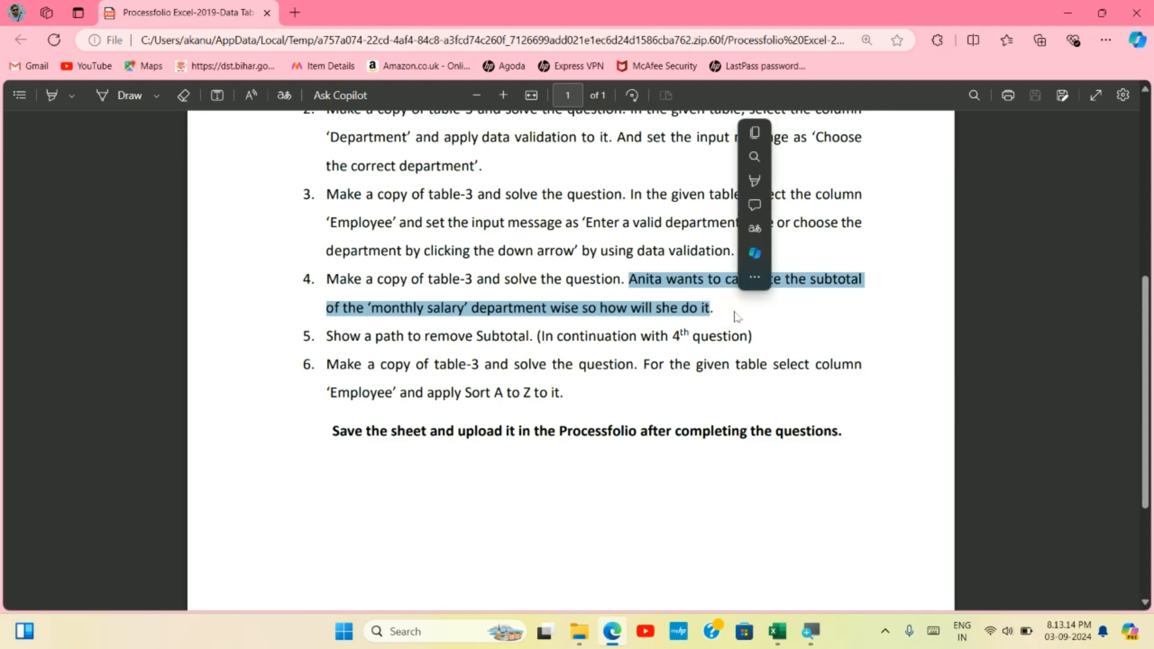
pyautogui.click(731, 317)
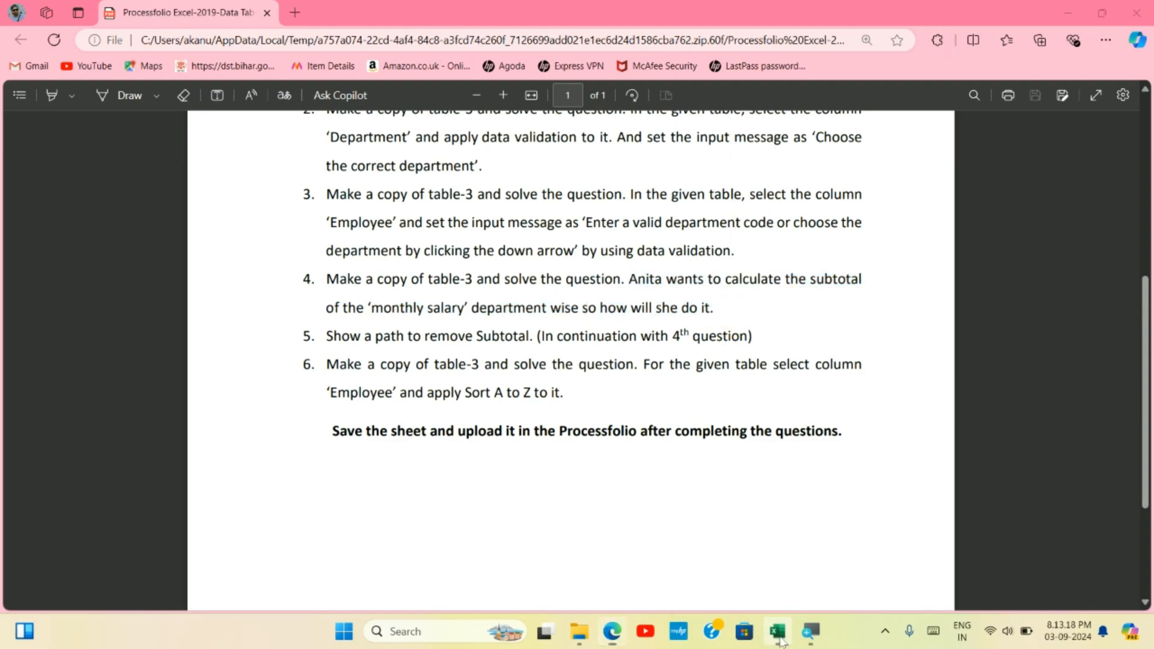
pyautogui.click(776, 630)
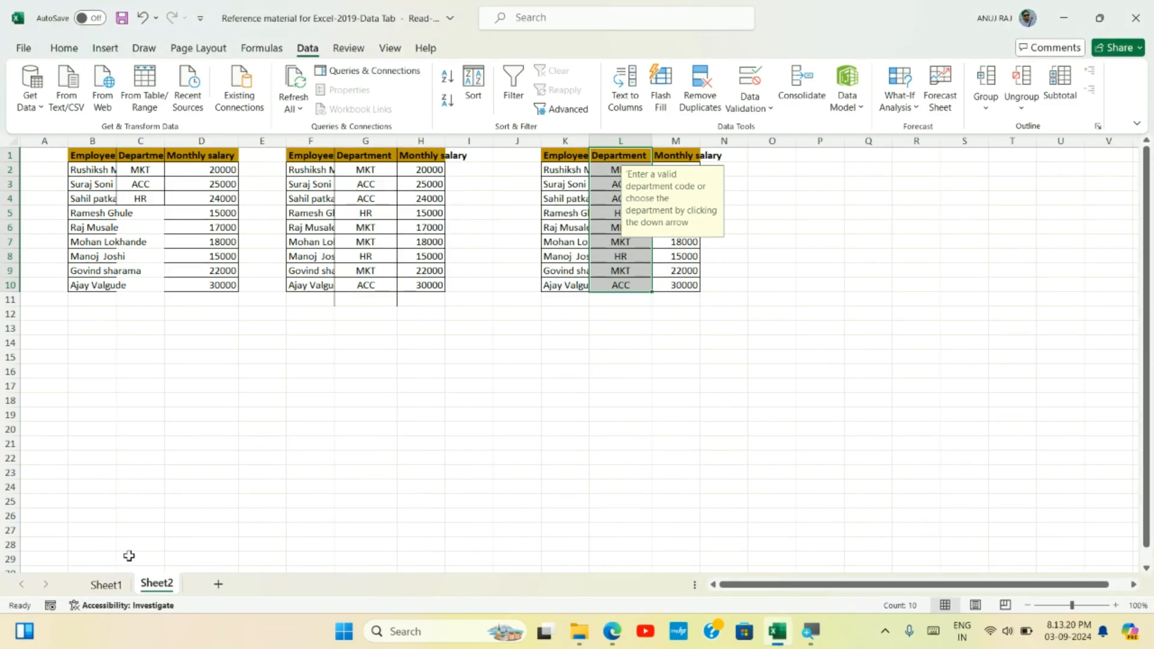
pyautogui.click(105, 583)
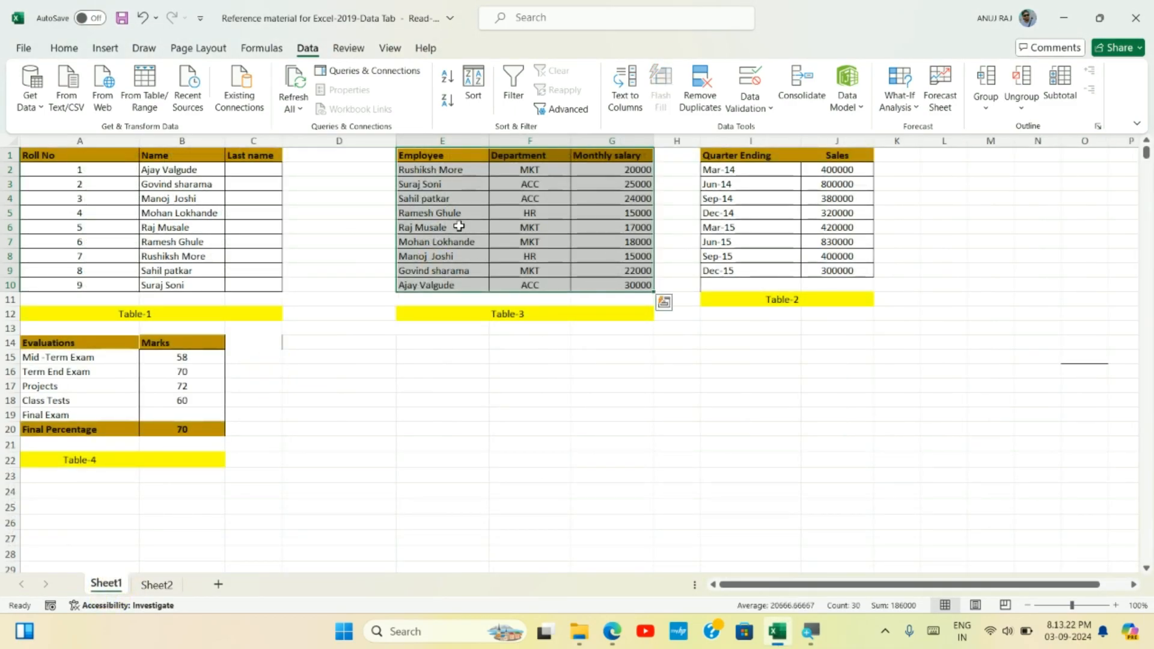
pyautogui.hotkey('ctrl', 'c')
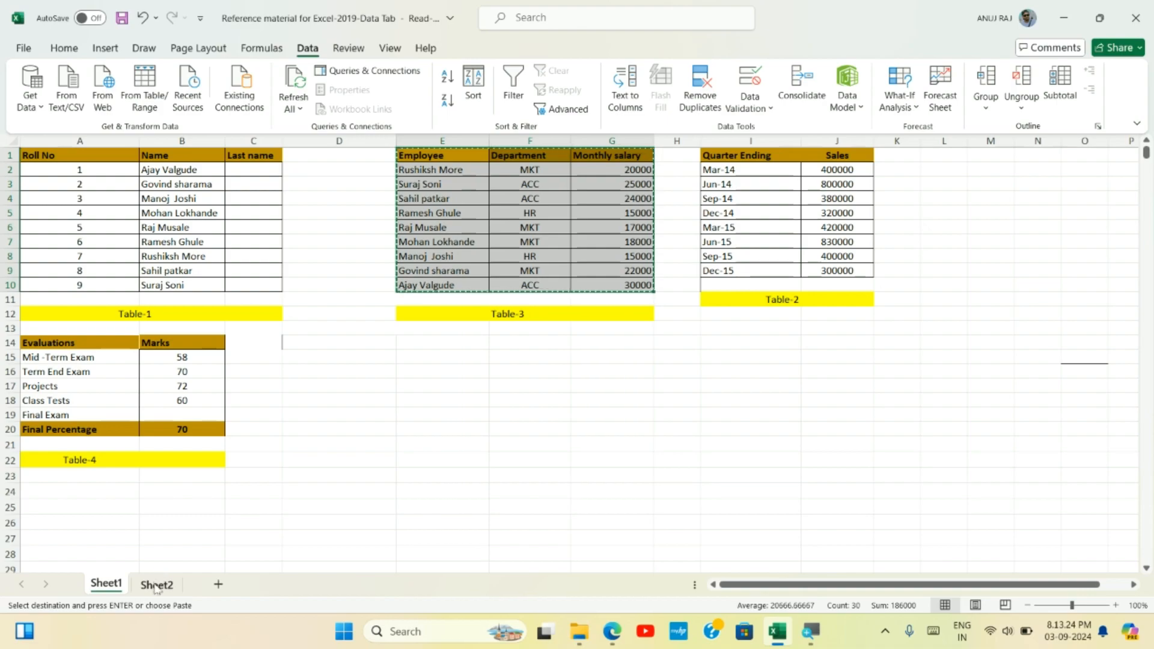
pyautogui.click(155, 584)
pyautogui.click(790, 156)
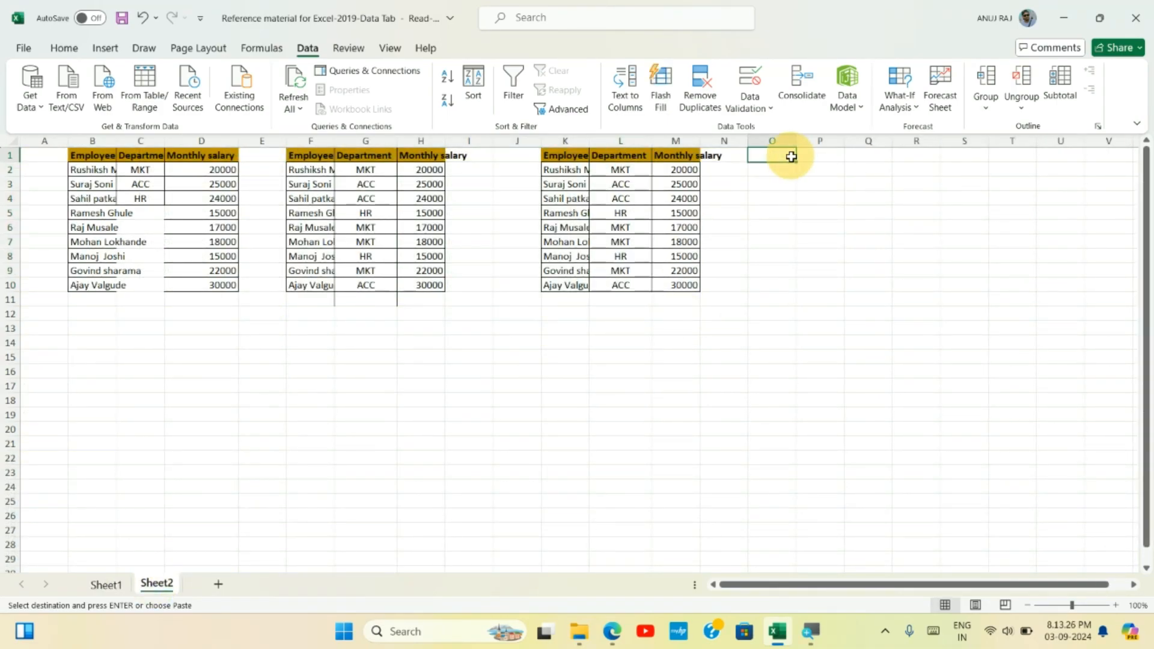
pyautogui.hotkey('ctrl', 'v')
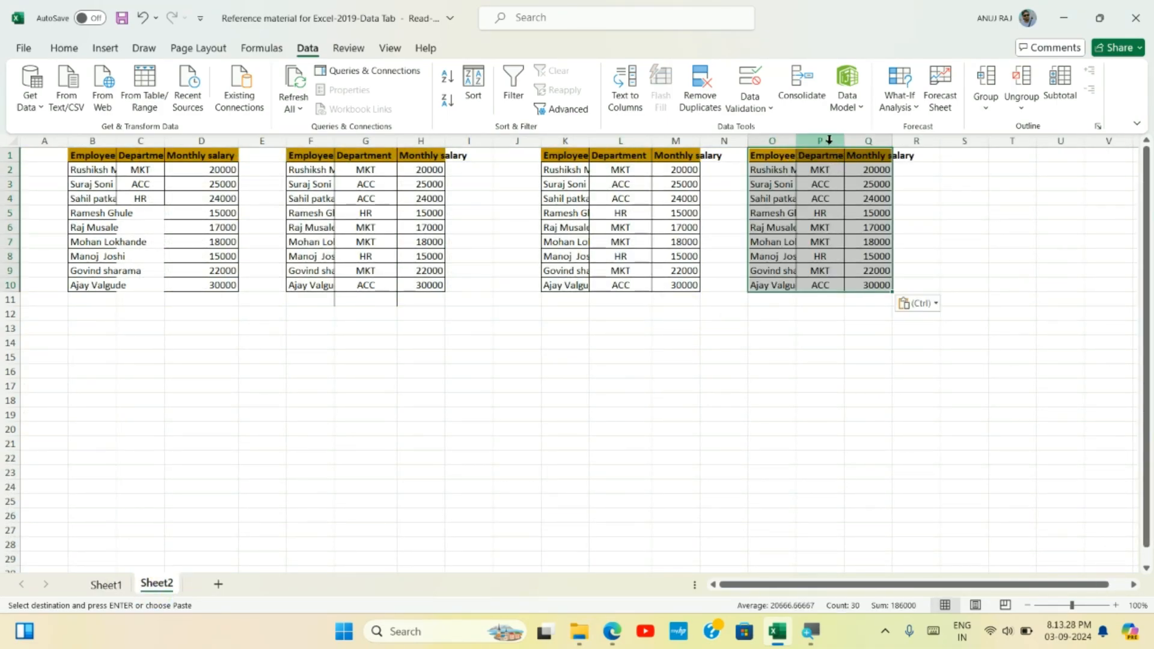
# Step: Widen column P of the newest table copy to about 8.11 to fit the Department header, and select a Monthly salary cell
pyautogui.click(828, 141)
pyautogui.moveTo(845, 141); pyautogui.dragTo(859, 141)
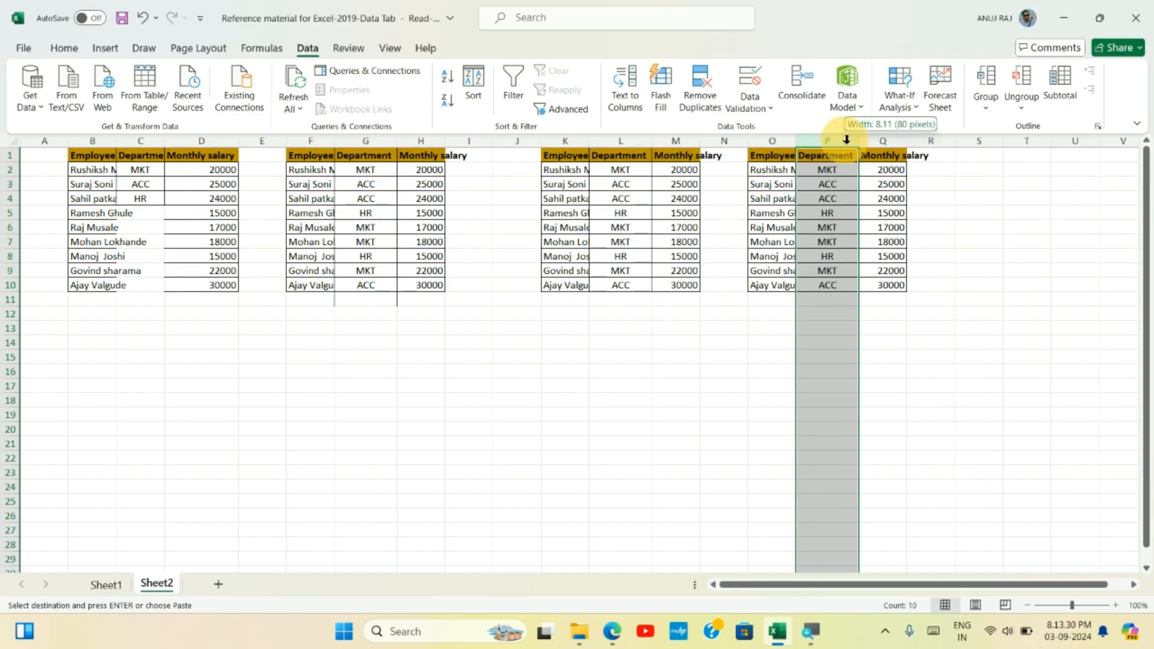
pyautogui.click(893, 256)
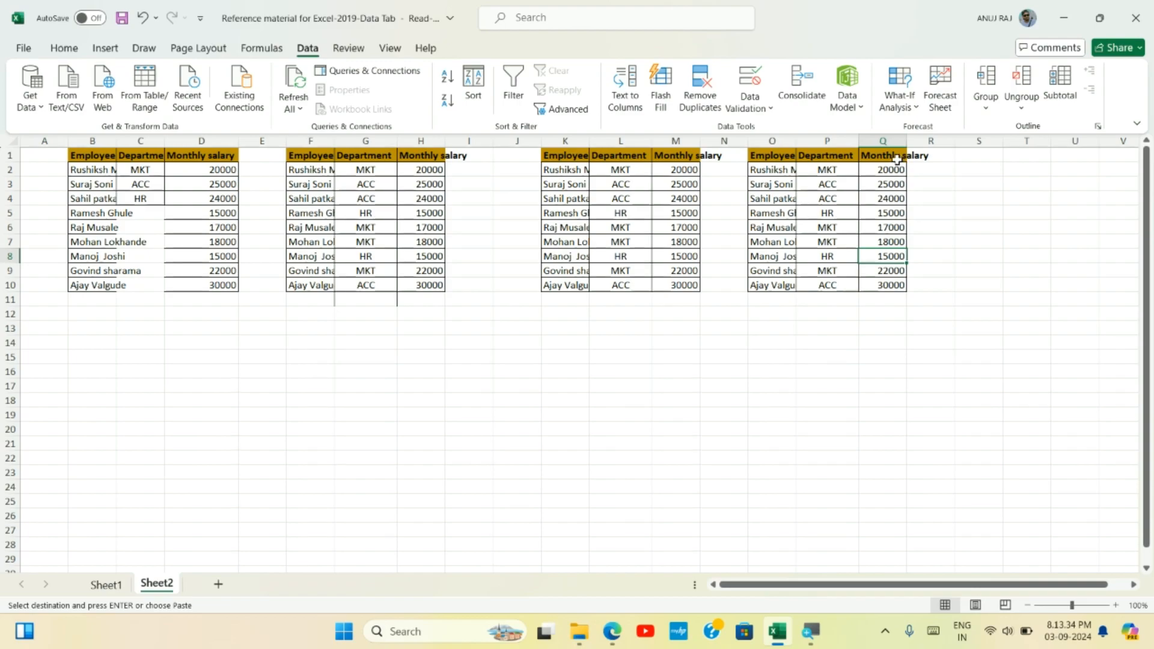
# Step: Widen column Q of the newest table copy so the Monthly salary header fits
pyautogui.click(888, 141)
pyautogui.moveTo(907, 141); pyautogui.dragTo(932, 141)
pyautogui.click(907, 304)
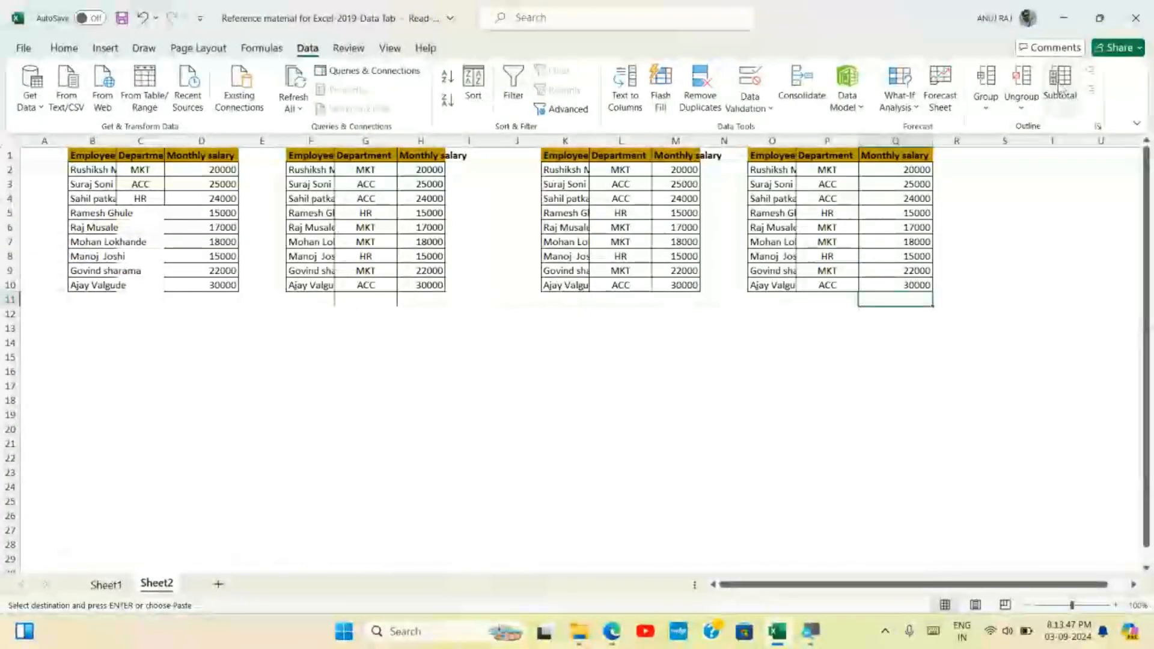
# Step: Add Sum subtotals to the table copy in O1:Q10 at each change in Employee, with only Department ticked for subtotalling
pyautogui.click(1059, 84)
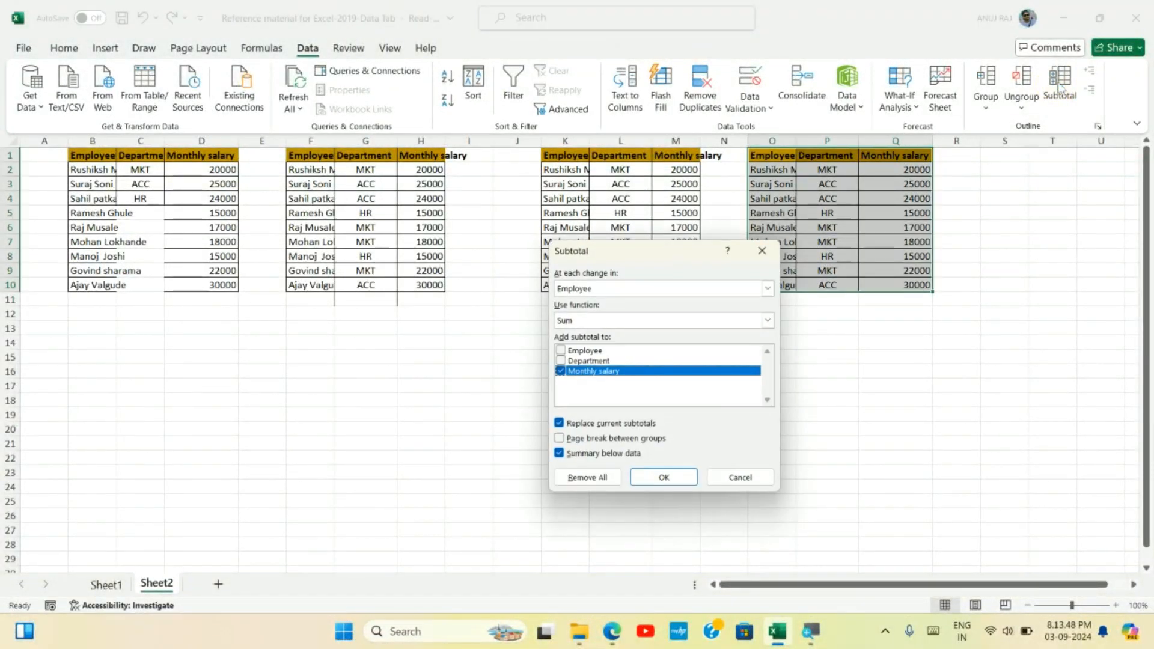
pyautogui.click(560, 371)
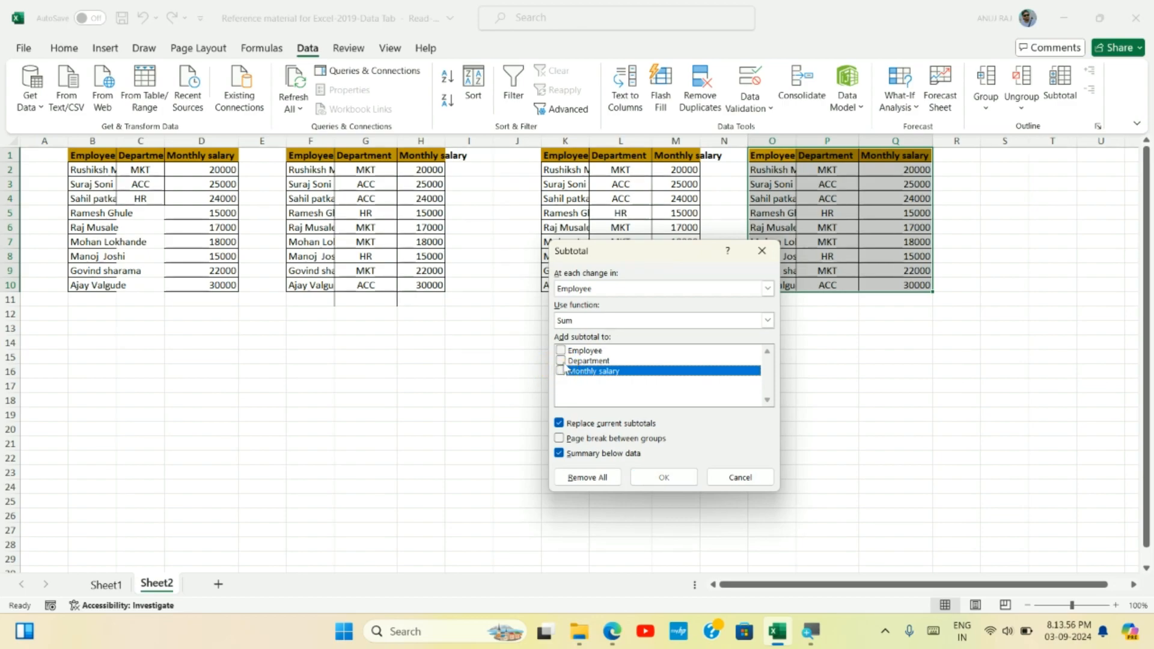
pyautogui.click(560, 360)
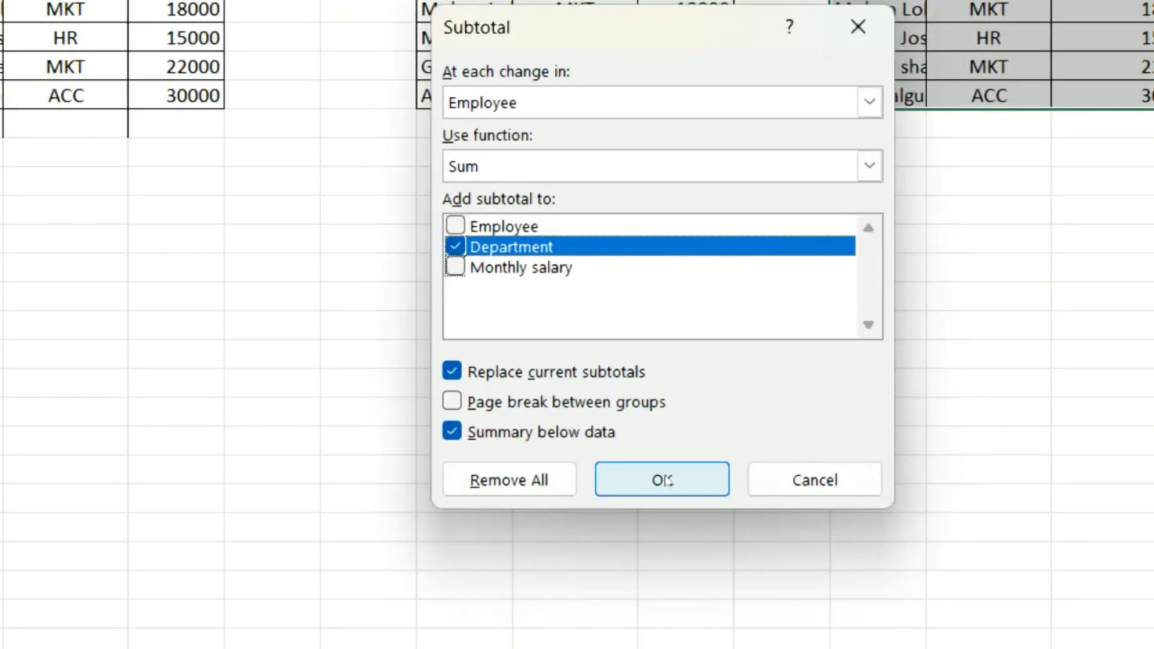
pyautogui.click(663, 477)
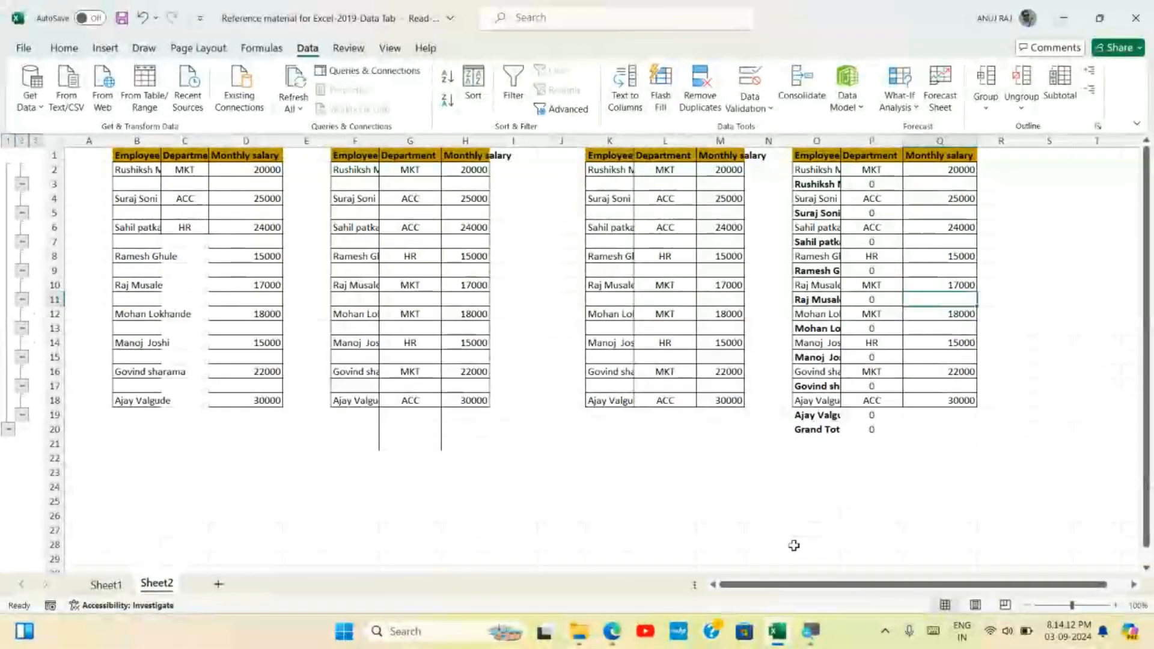
# Step: Switch to the question PDF in Edge, read question 5 about removing the subtotal, and return to Excel
pyautogui.click(612, 631)
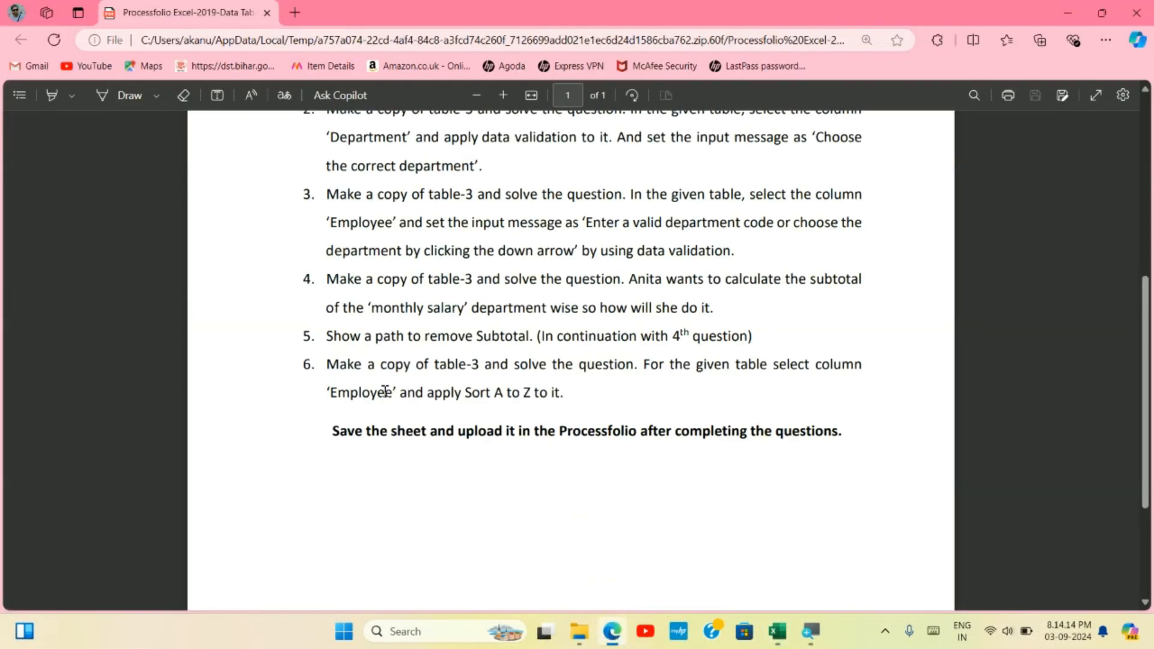
pyautogui.scroll(-1, 385, 390)
pyautogui.moveTo(326, 320); pyautogui.dragTo(756, 315)
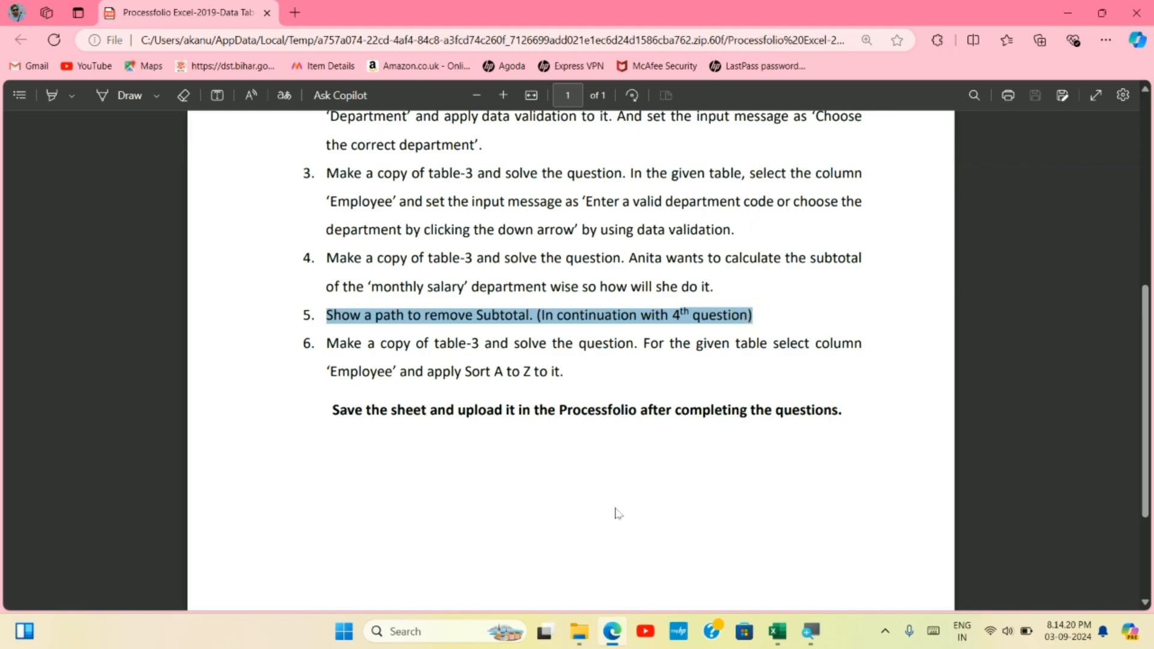
pyautogui.click(617, 509)
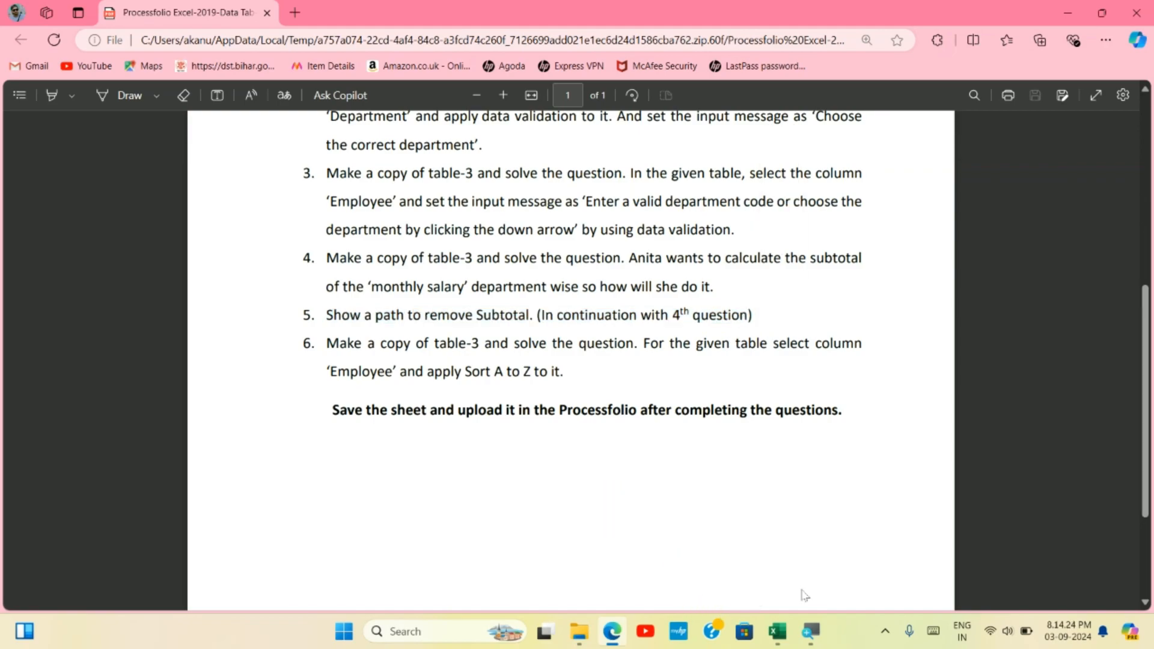
pyautogui.moveTo(780, 643)
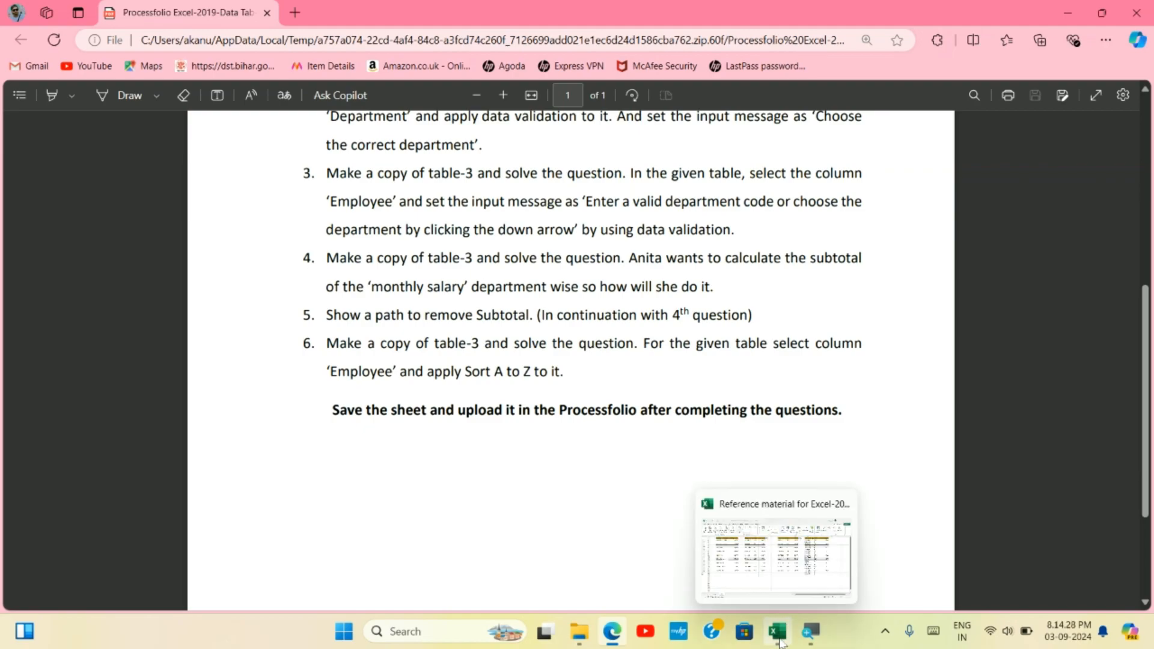
pyautogui.click(775, 546)
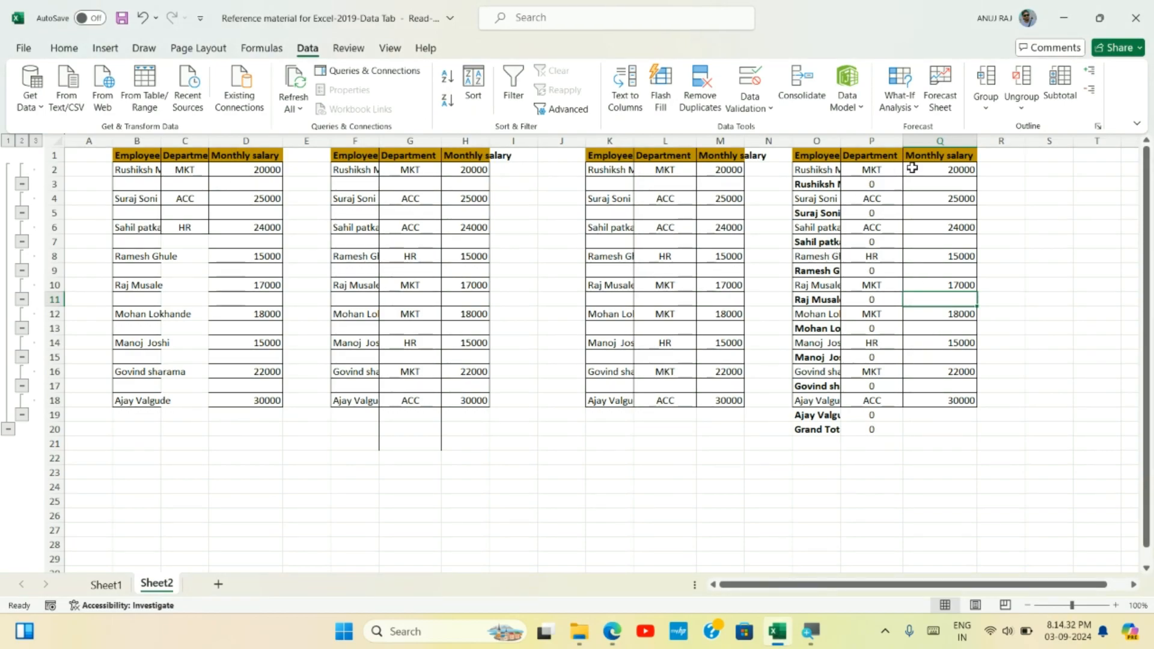
# Step: Try to remove all subtotals with only the Monthly salary range Q1:Q18 selected
pyautogui.click(868, 156)
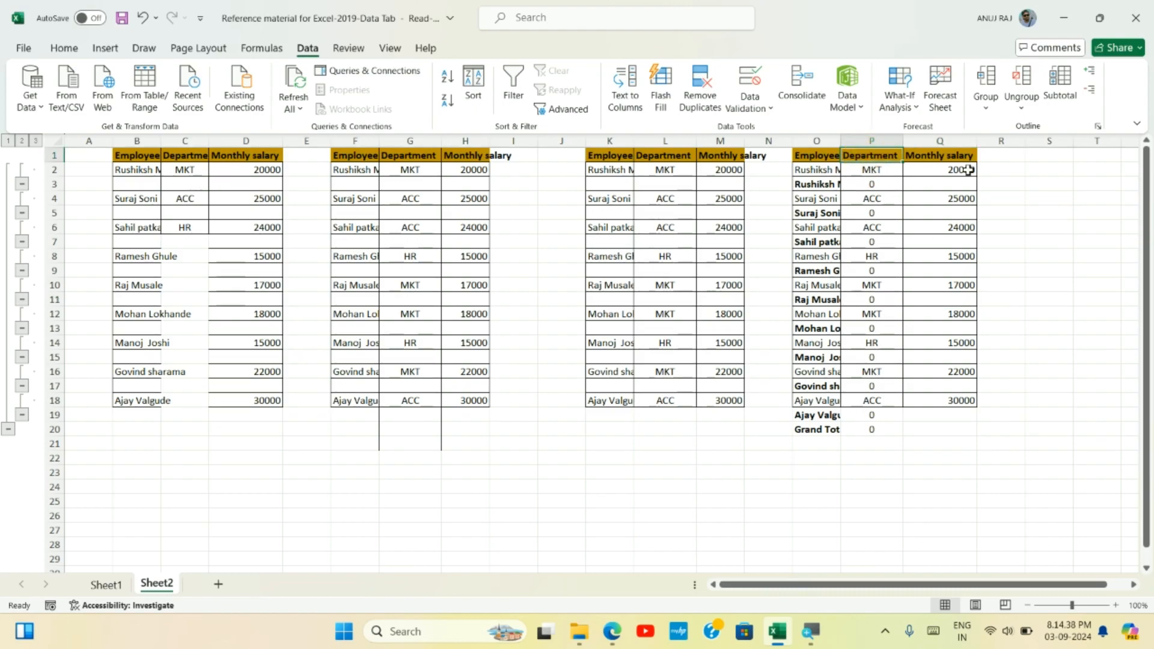
pyautogui.click(940, 158)
pyautogui.moveTo(941, 158); pyautogui.dragTo(953, 399)
pyautogui.click(1065, 90)
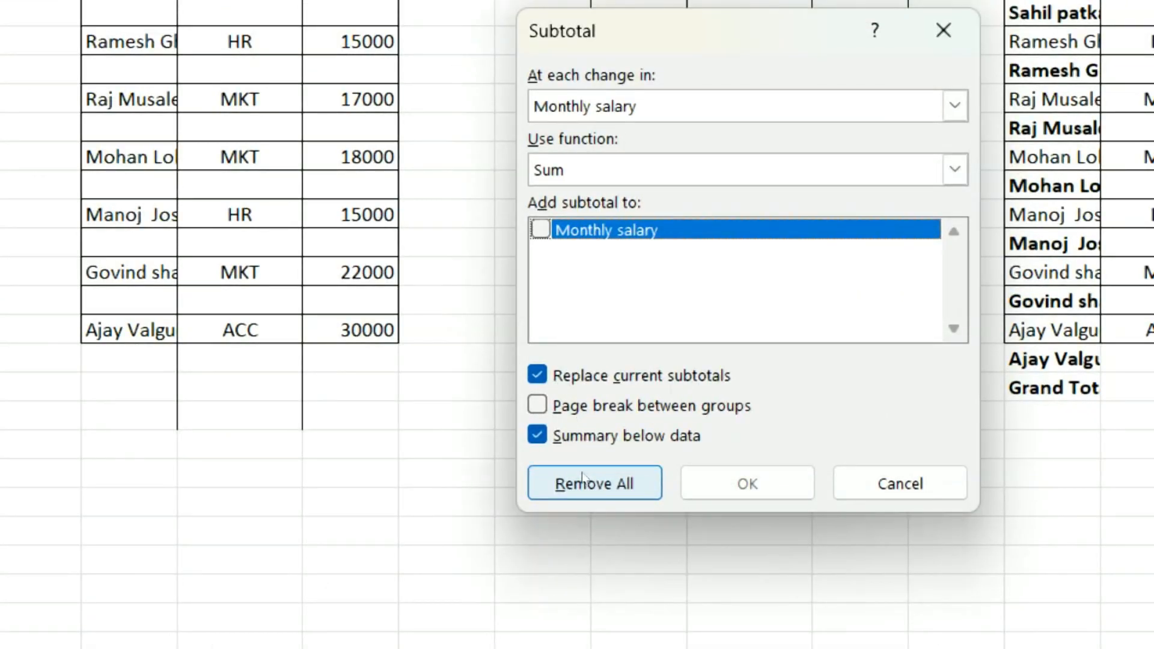
pyautogui.click(582, 477)
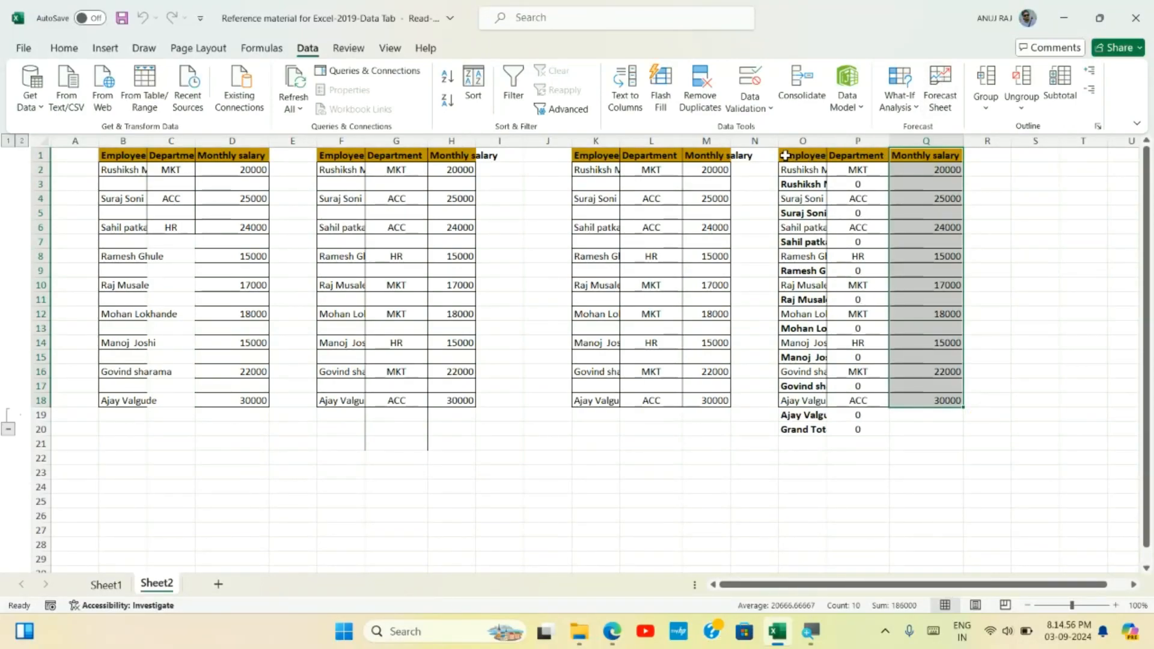
# Step: Remove all subtotals from the table copy in O1:Q18, covering all three columns
pyautogui.moveTo(785, 155); pyautogui.dragTo(950, 402)
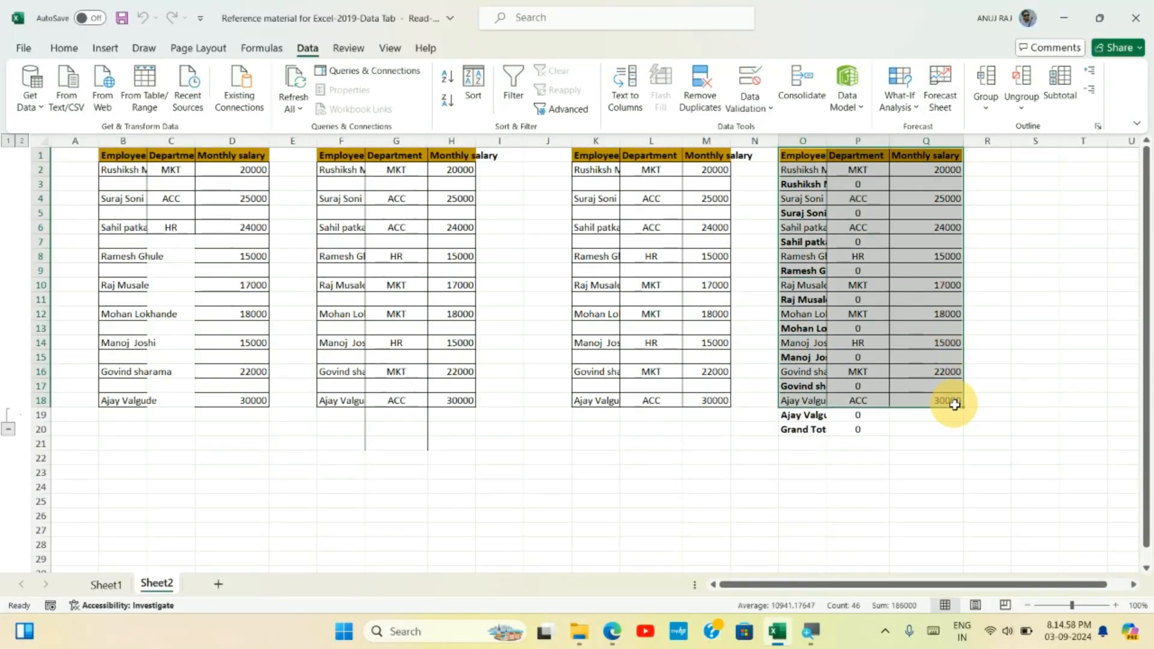
pyautogui.click(1059, 90)
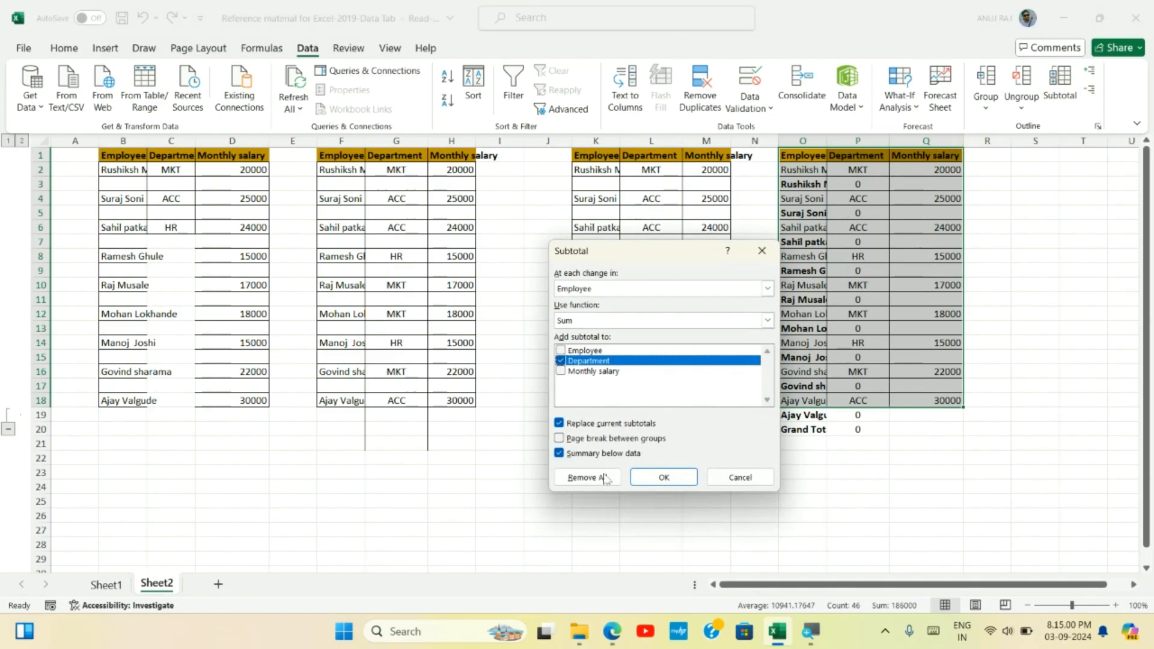
pyautogui.click(579, 478)
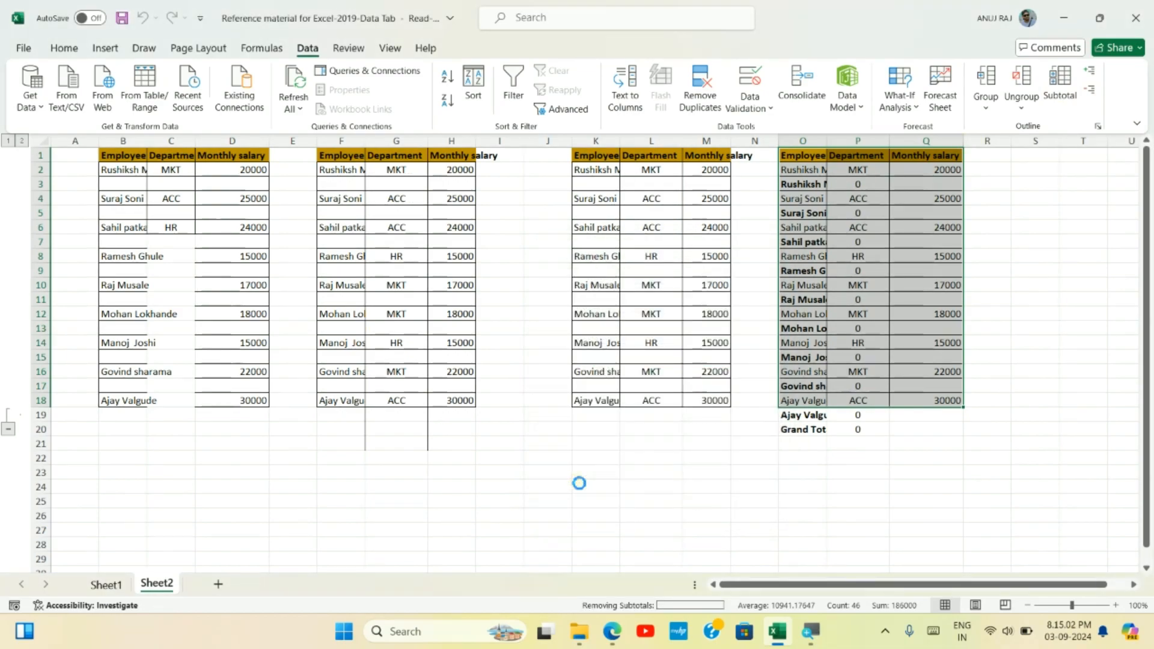
pyautogui.click(1008, 327)
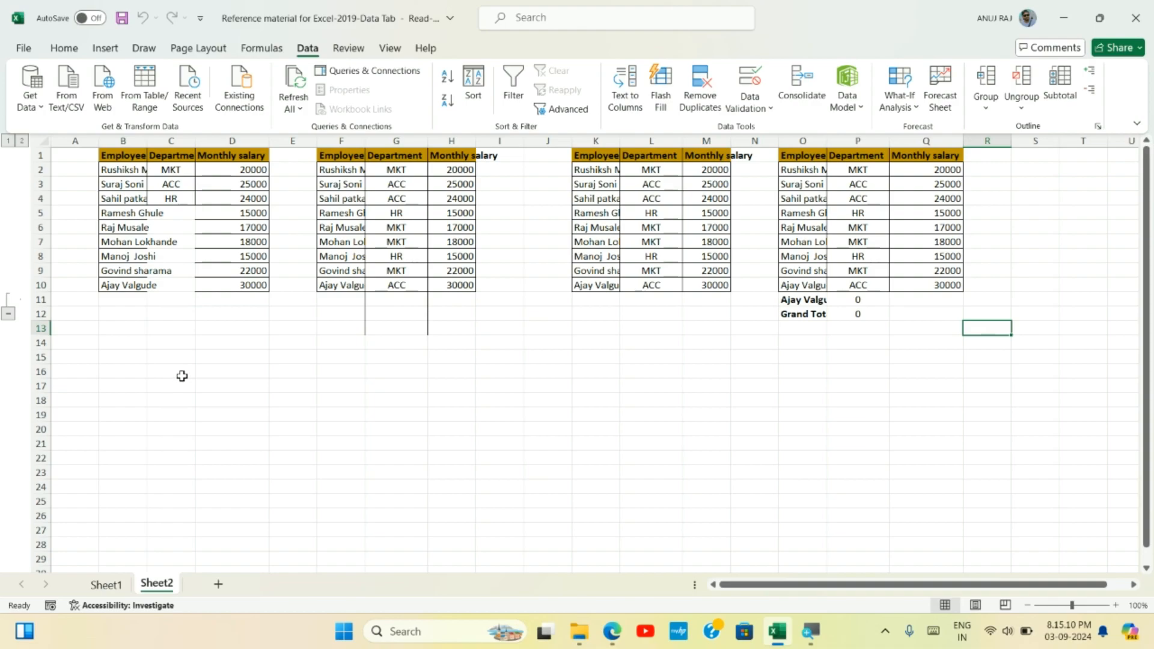
# Step: Switch to the question PDF in Edge, read question 6 about sorting the Employee column, and return to Excel
pyautogui.click(612, 631)
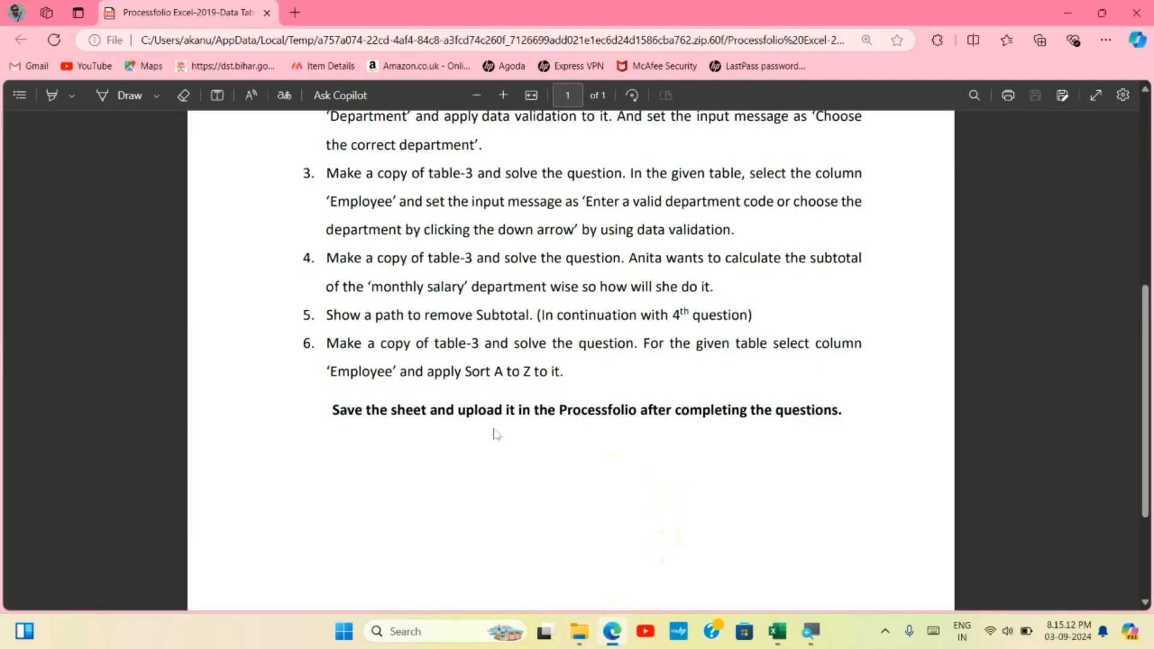
pyautogui.scroll(-1, 396, 419)
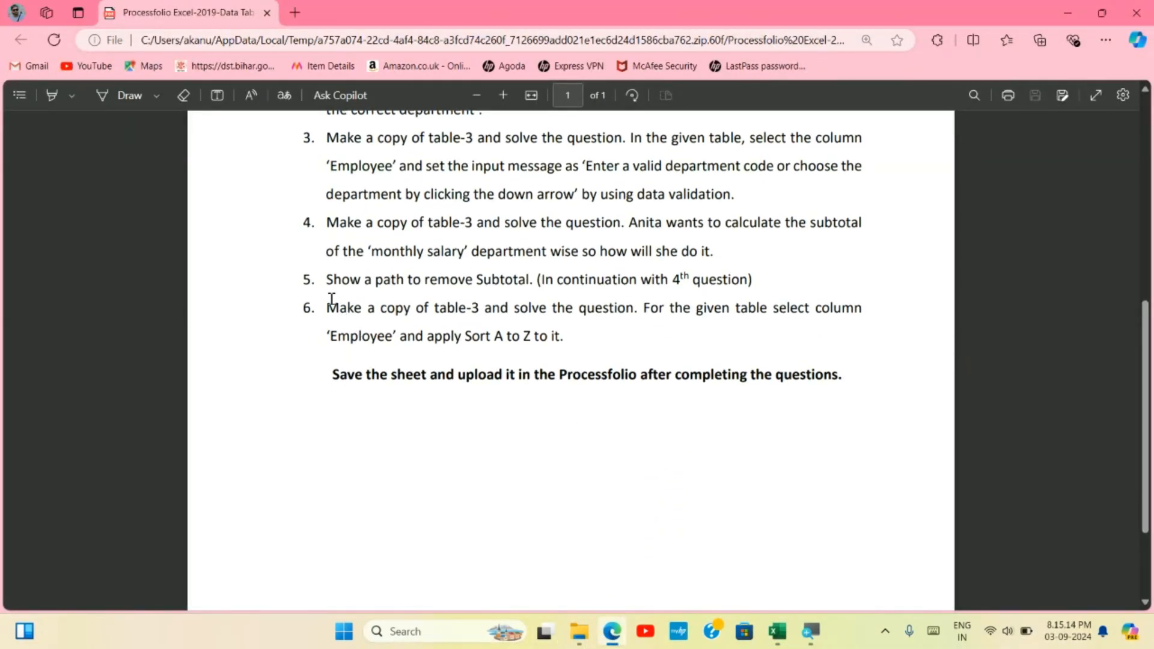
pyautogui.moveTo(329, 309); pyautogui.dragTo(510, 305)
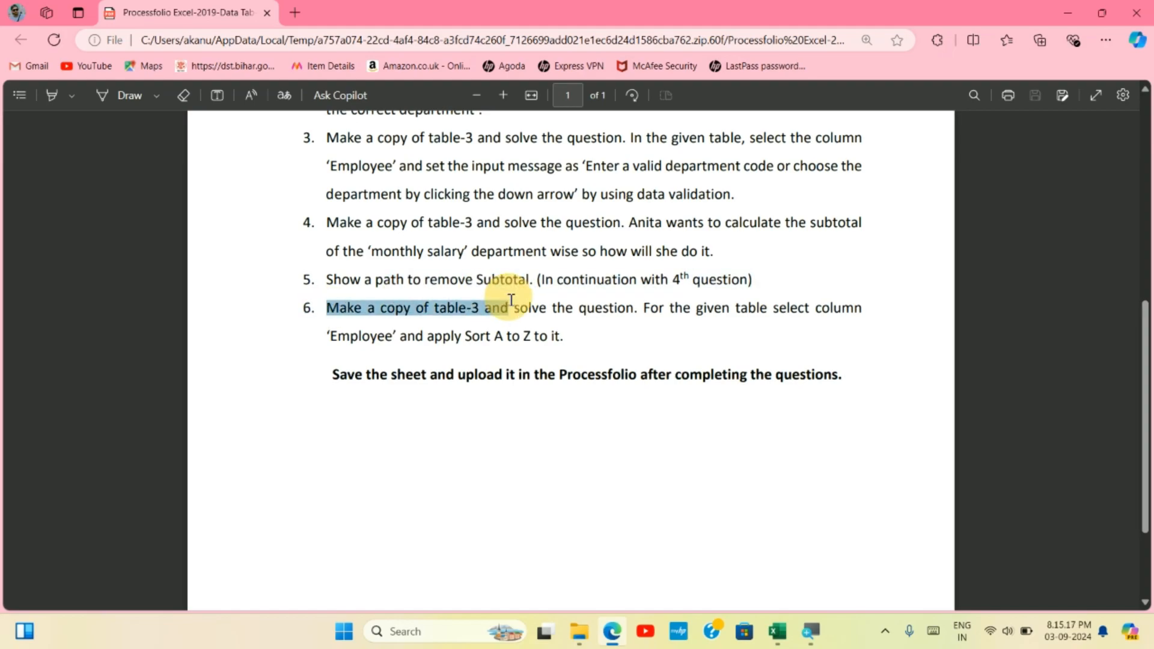
pyautogui.click(660, 327)
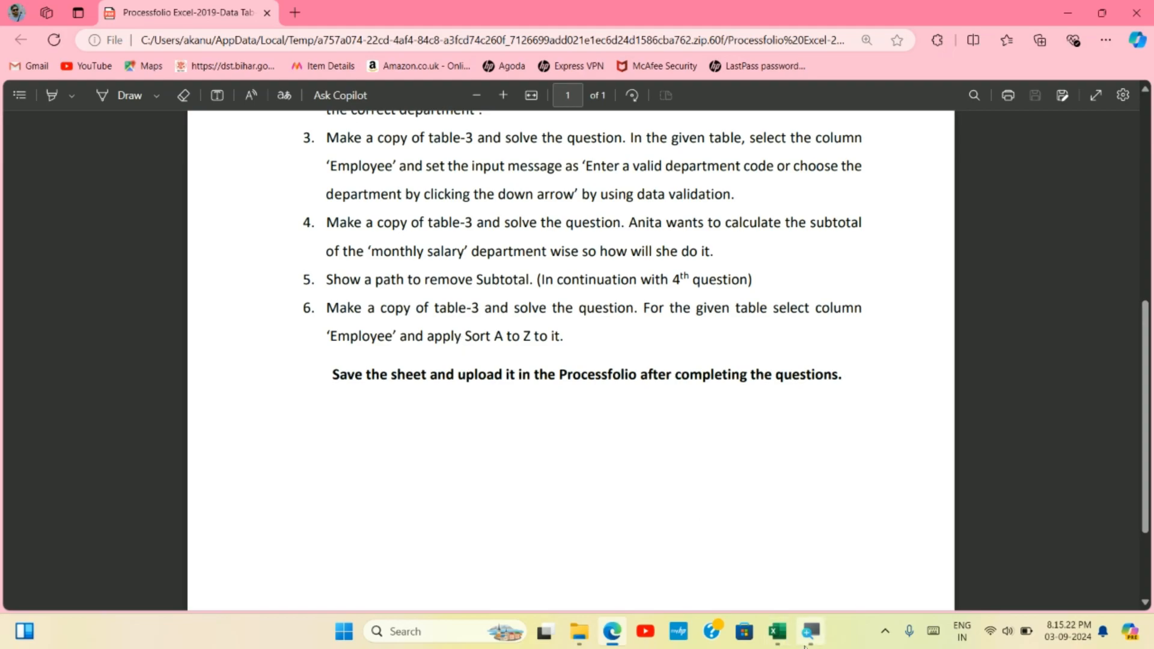
pyautogui.click(776, 631)
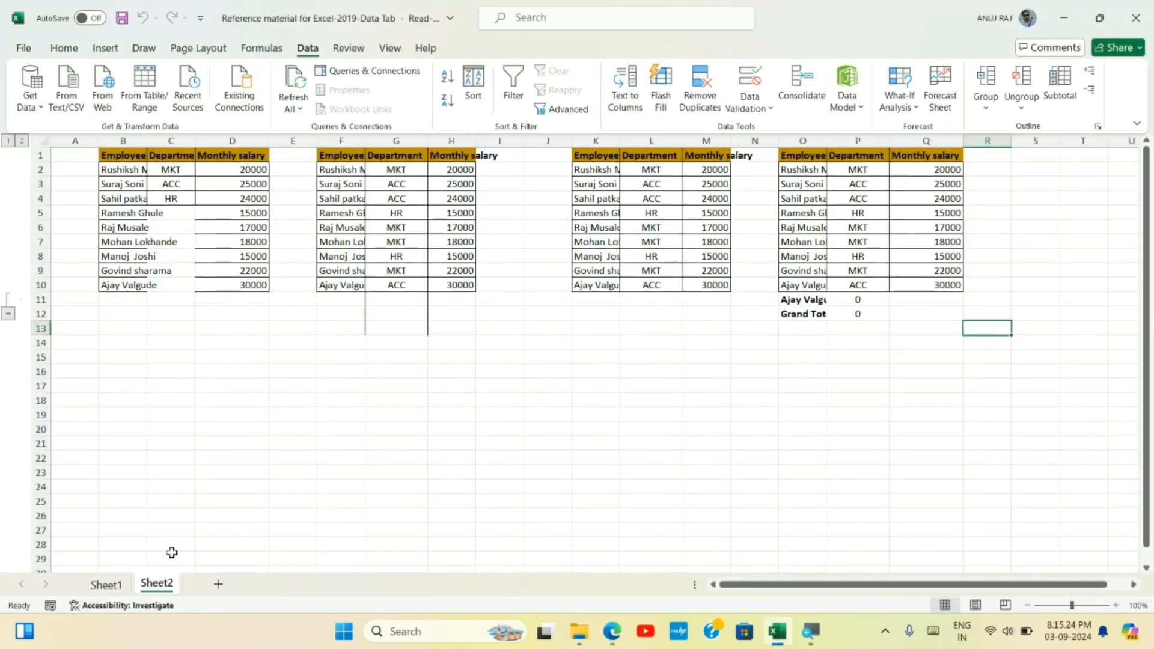
# Step: Copy Table-3 from Sheet1 and paste it at cell A14 of Sheet2
pyautogui.click(106, 584)
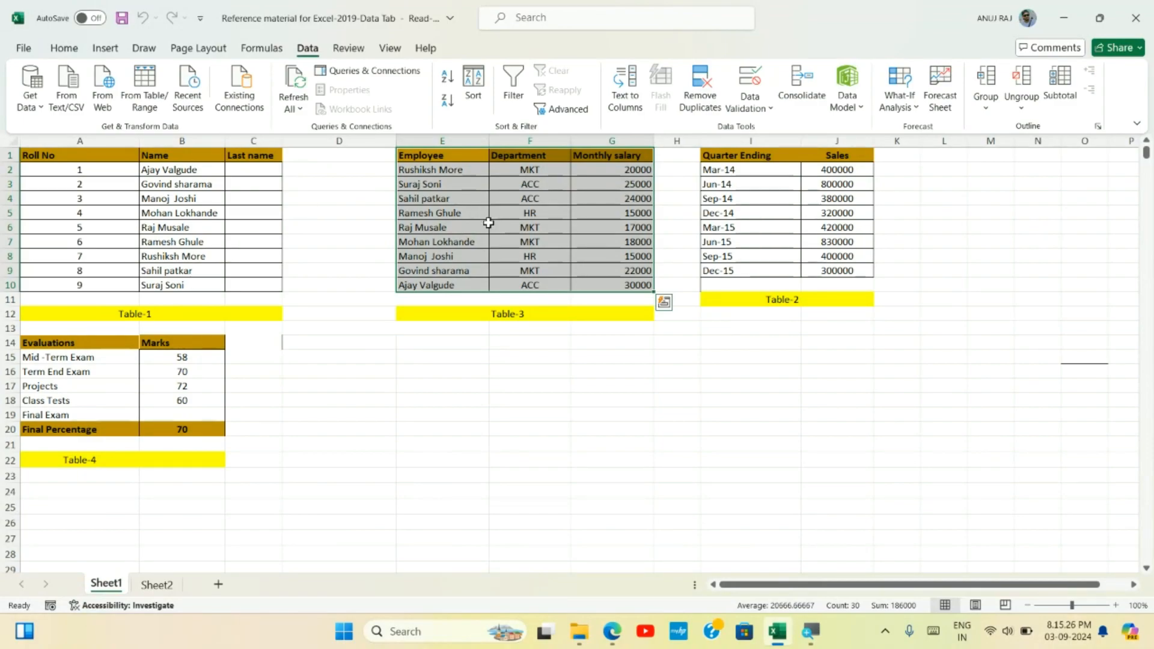
pyautogui.hotkey('ctrl', 'c')
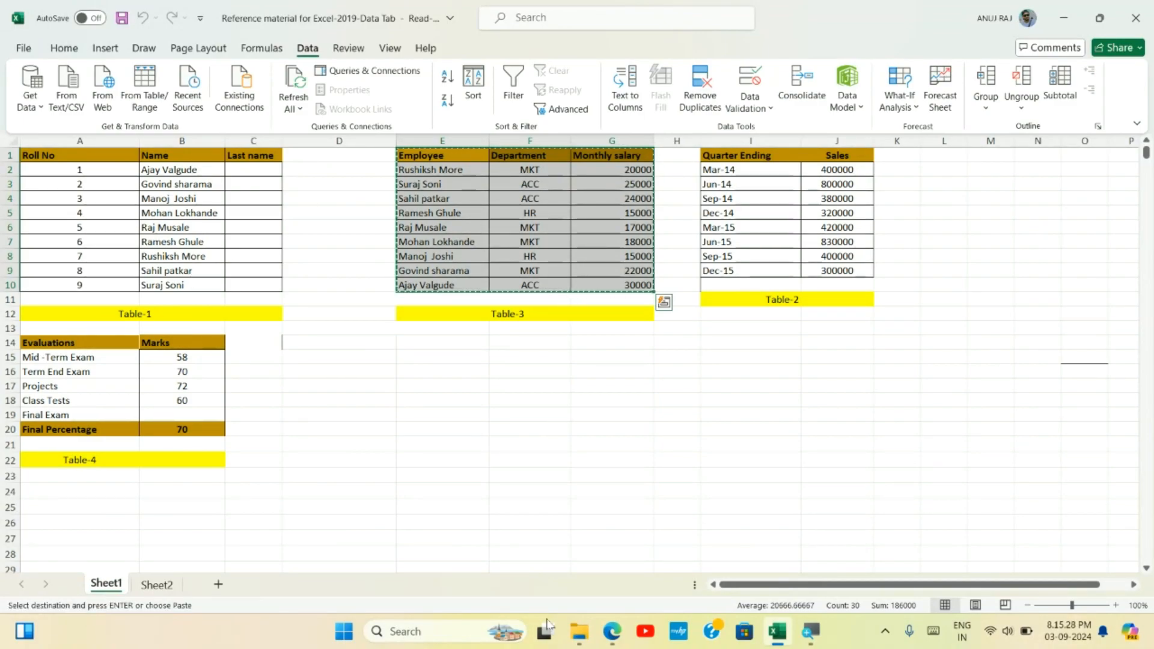
pyautogui.moveTo(781, 629)
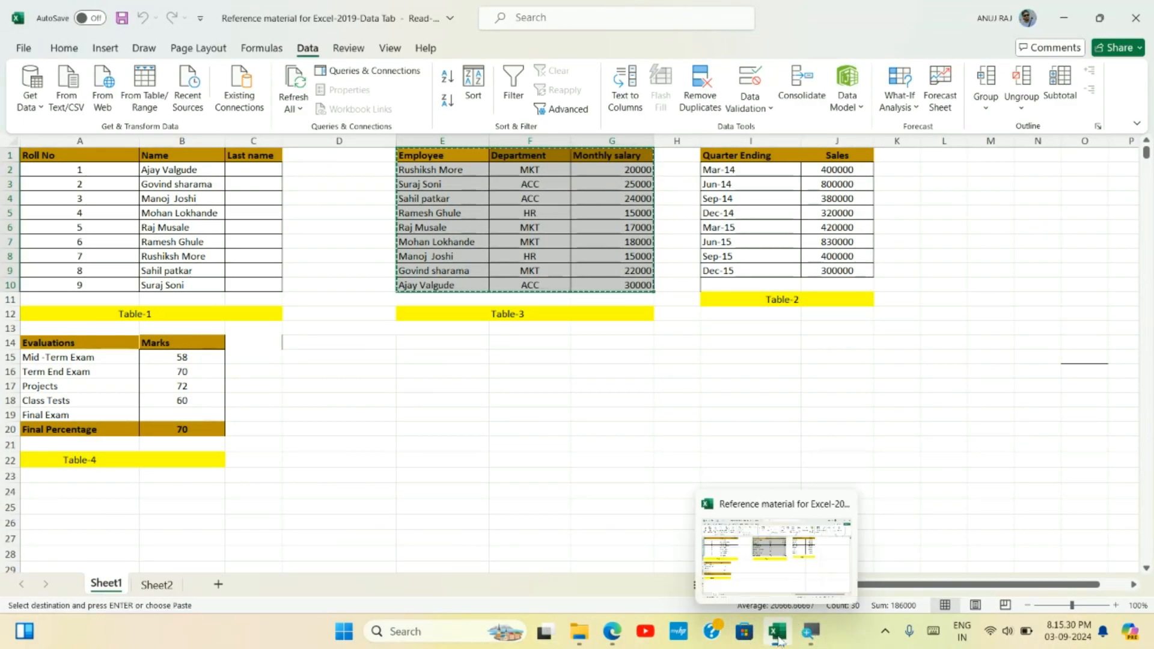
pyautogui.click(155, 587)
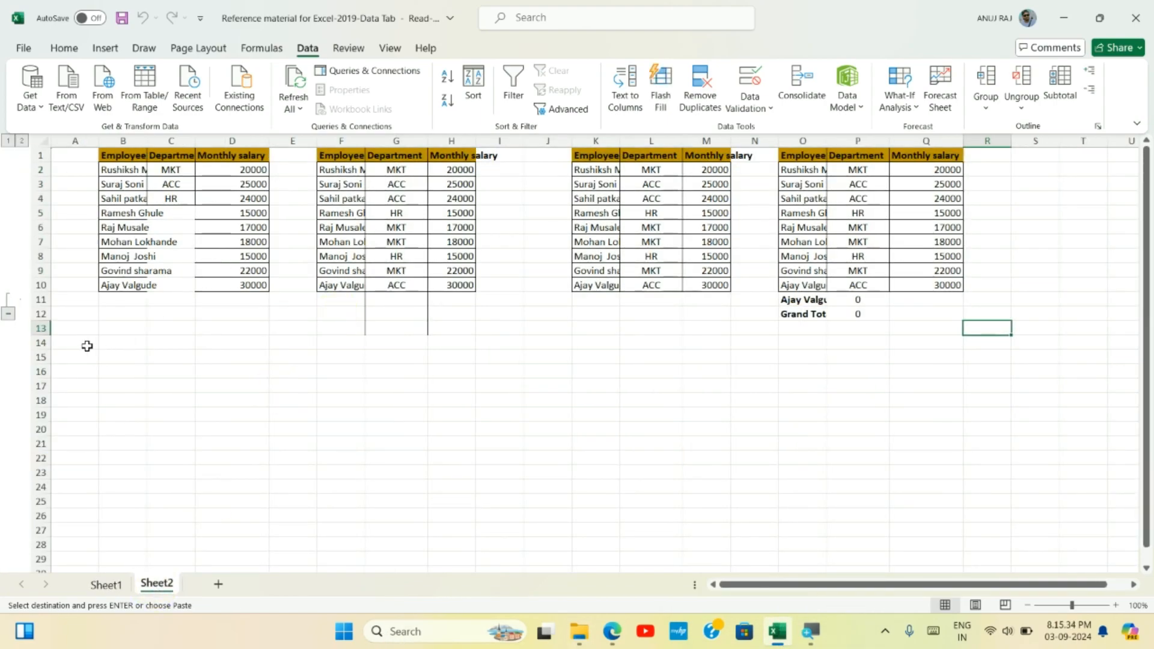
pyautogui.click(87, 345)
pyautogui.hotkey('ctrl', 'v')
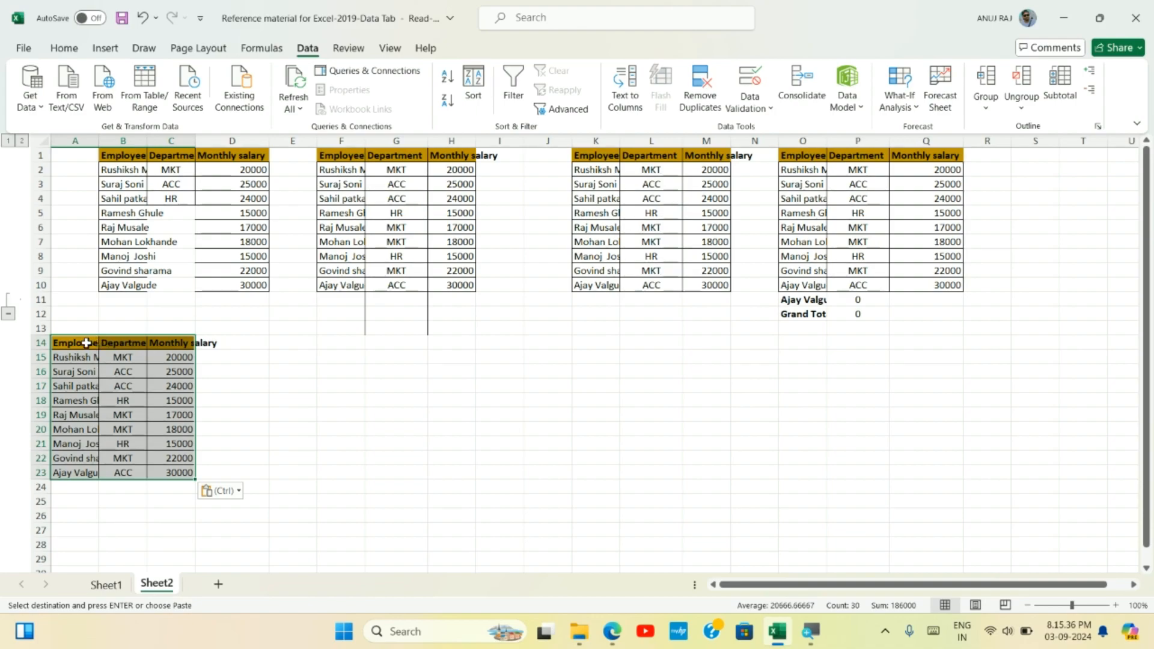
# Step: Autofit column A on Sheet2 so the employee names of the new table copy fit
pyautogui.click(83, 342)
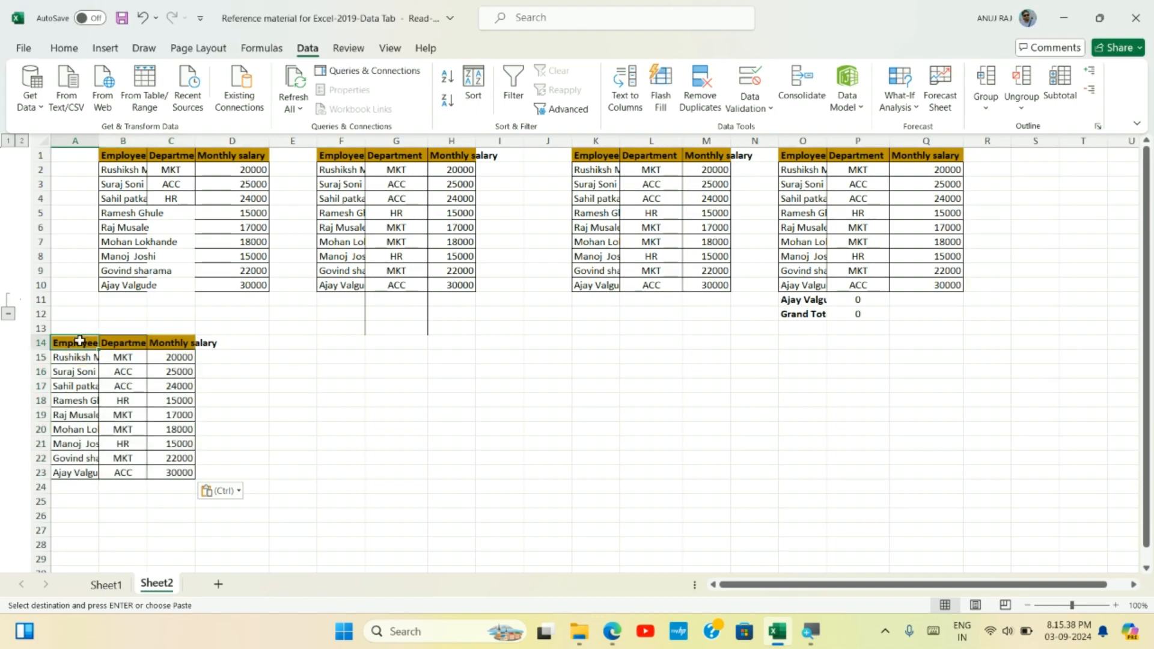
pyautogui.click(97, 327)
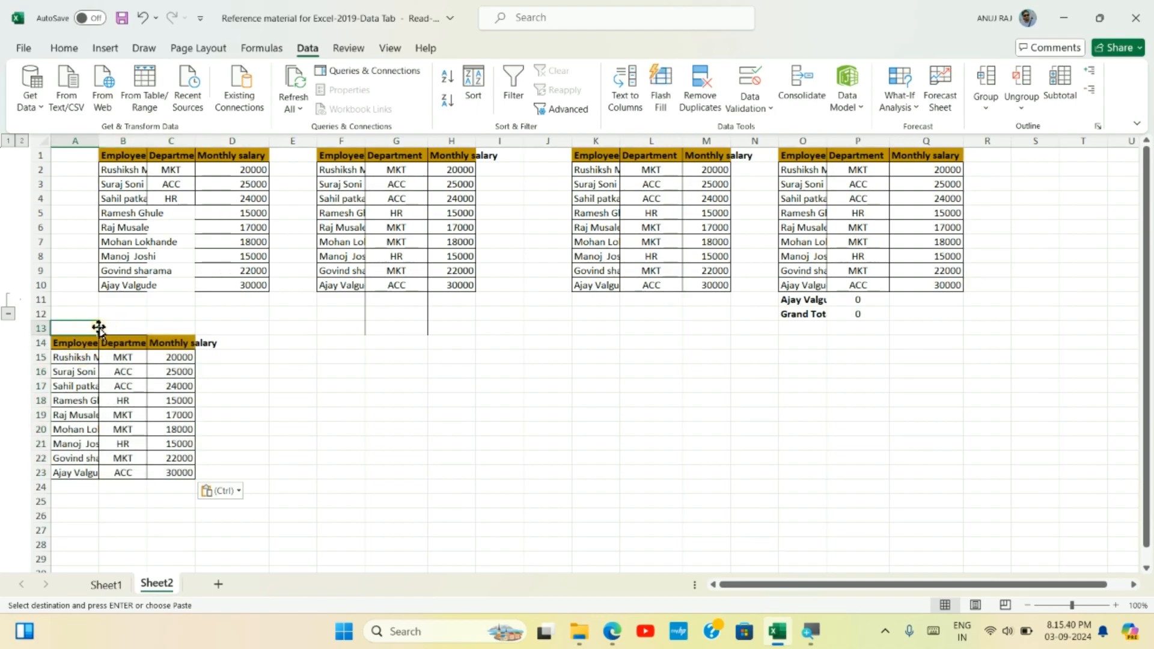
pyautogui.click(93, 140)
pyautogui.doubleClick(98, 140)
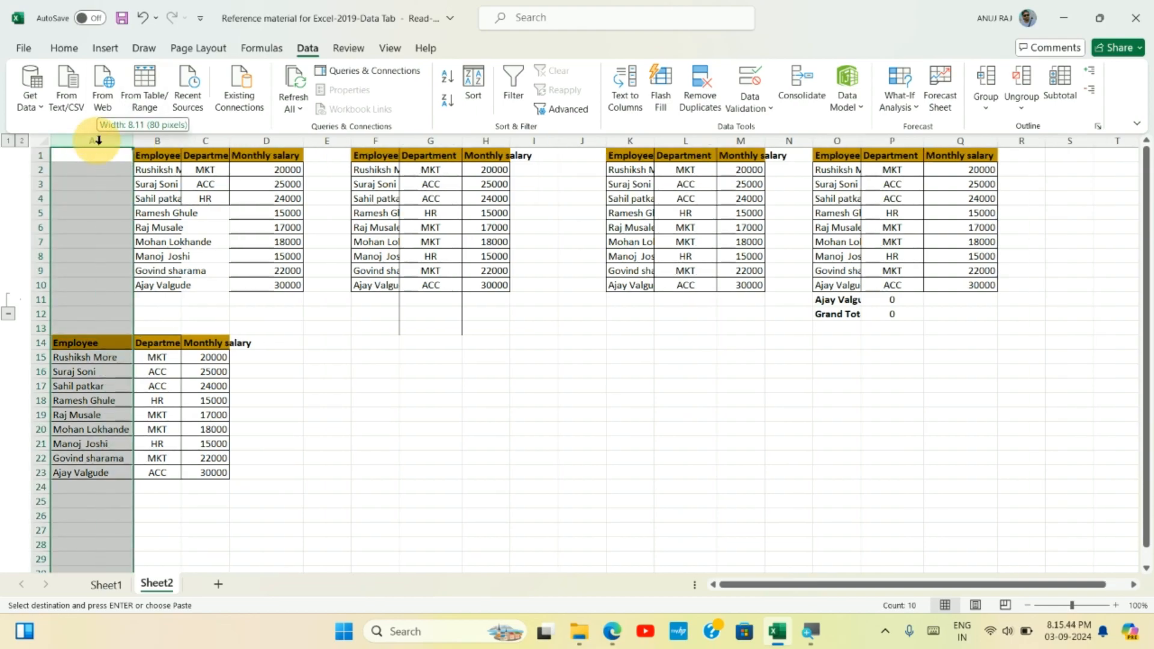
# Step: Sort the Employee range A15:A23 by cell values from A to Z, continuing with the current selection and leaving the headers option on
pyautogui.click(94, 356)
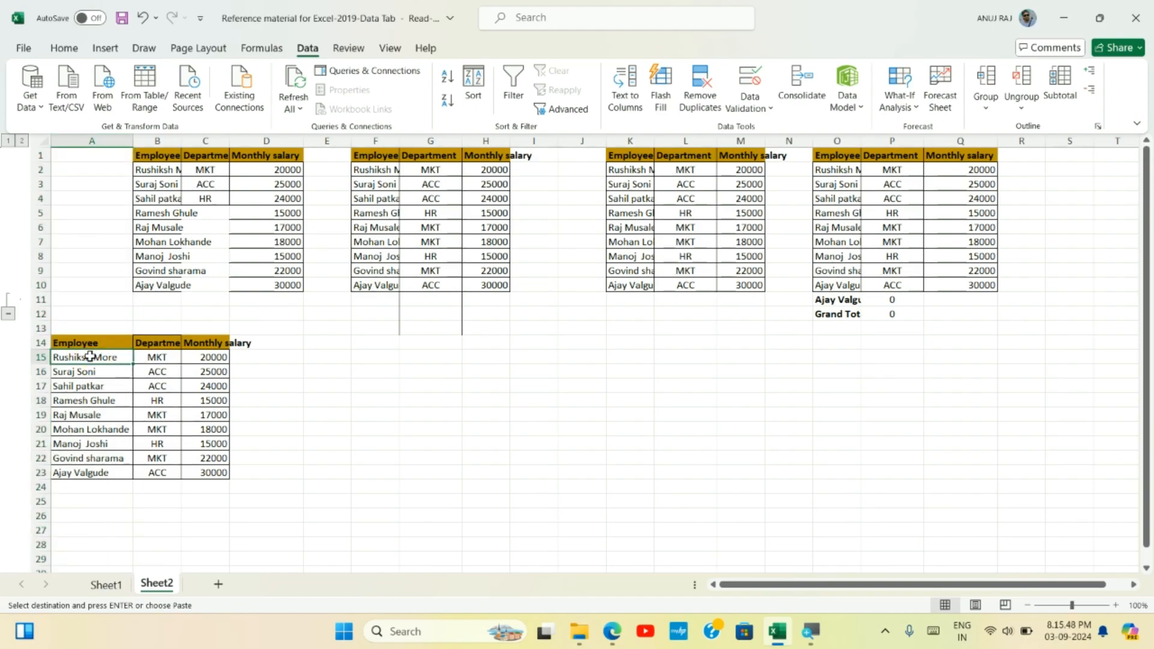
pyautogui.moveTo(89, 356); pyautogui.dragTo(79, 474)
pyautogui.hotkey('ctrl', 'v')
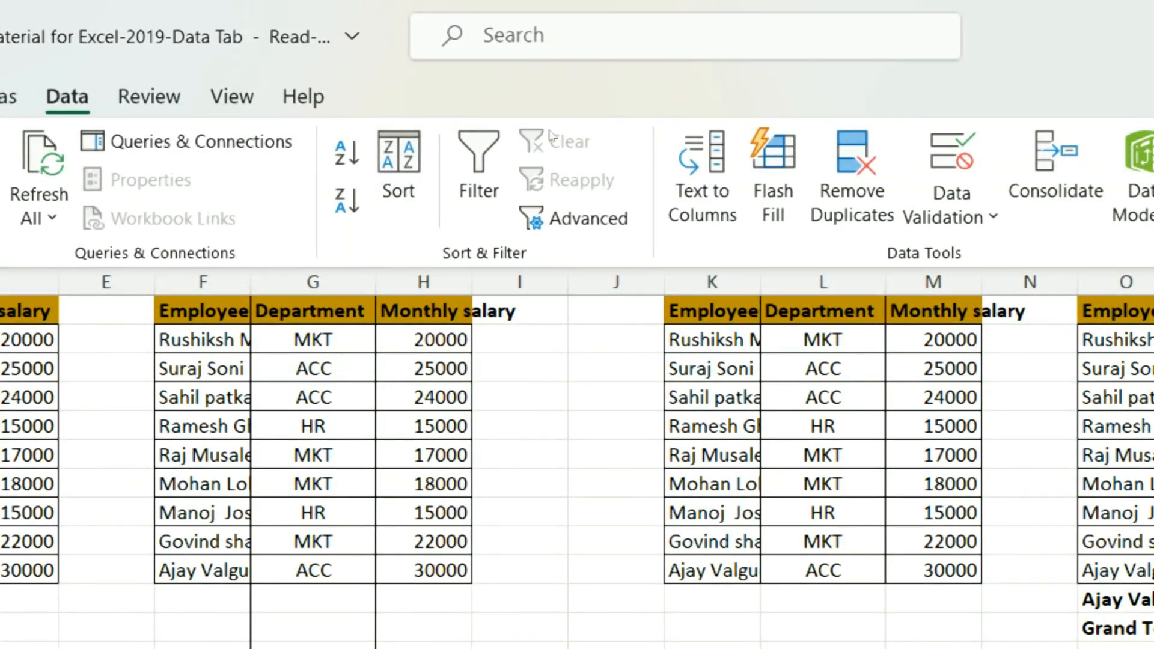
pyautogui.click(397, 161)
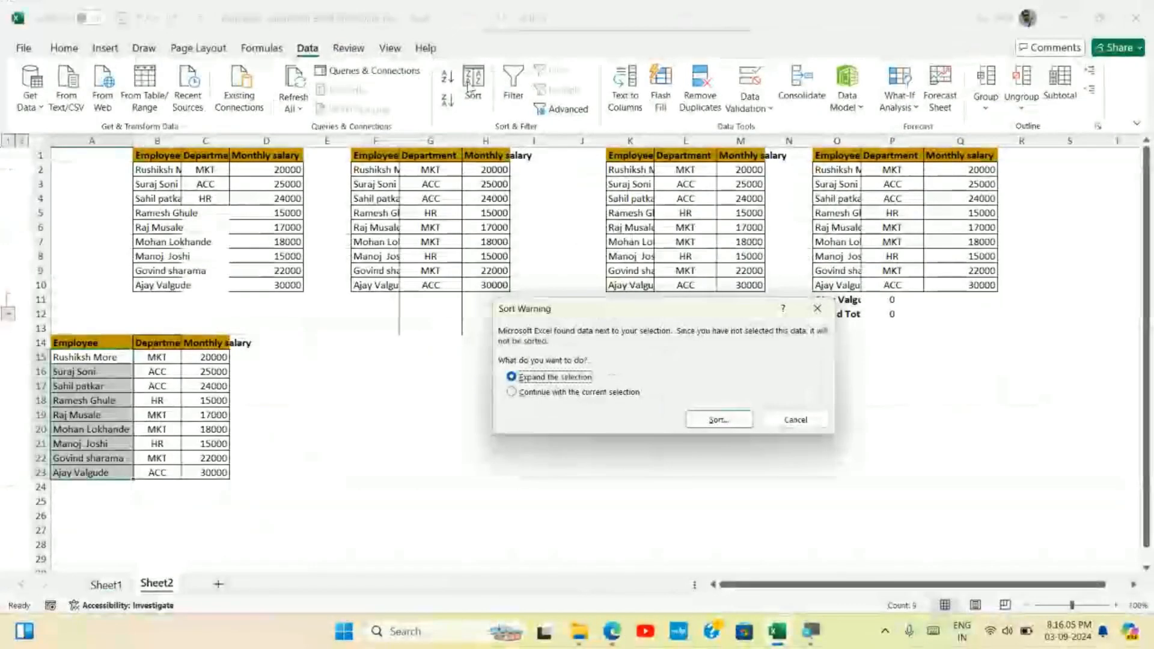
pyautogui.click(530, 394)
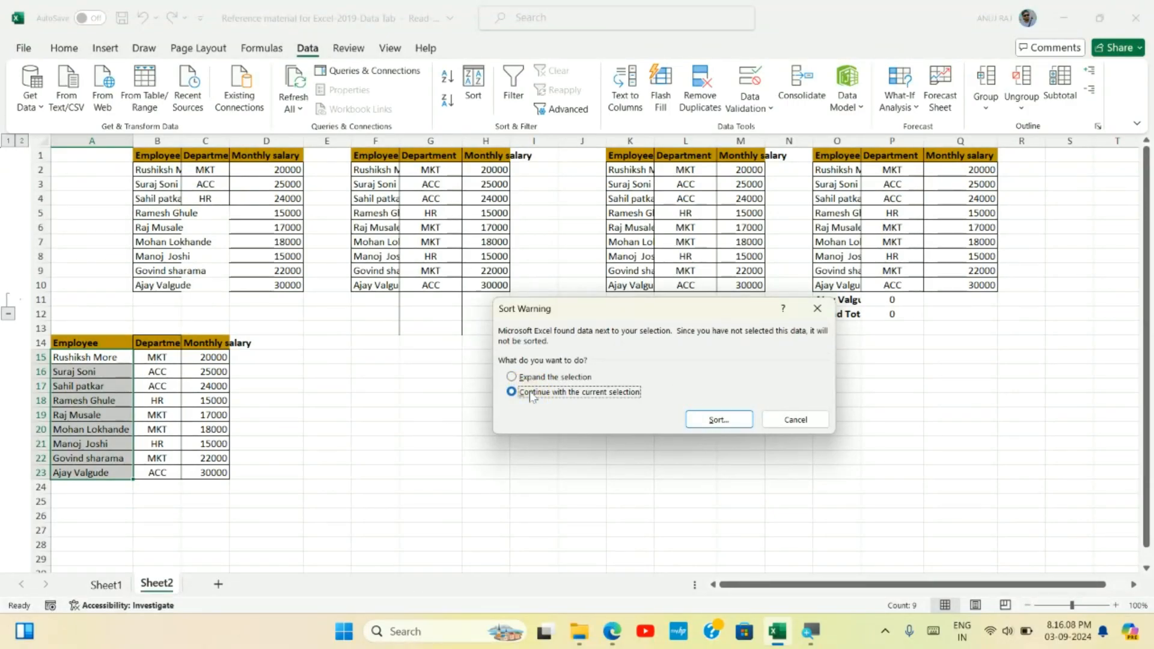
pyautogui.click(731, 424)
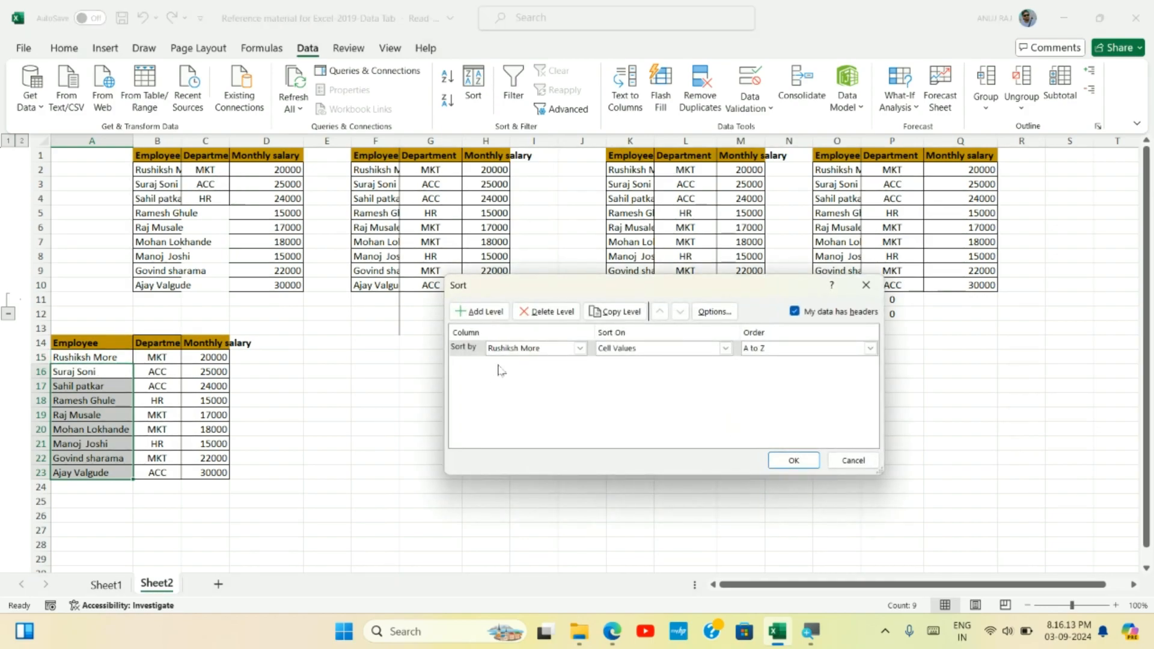
pyautogui.click(778, 350)
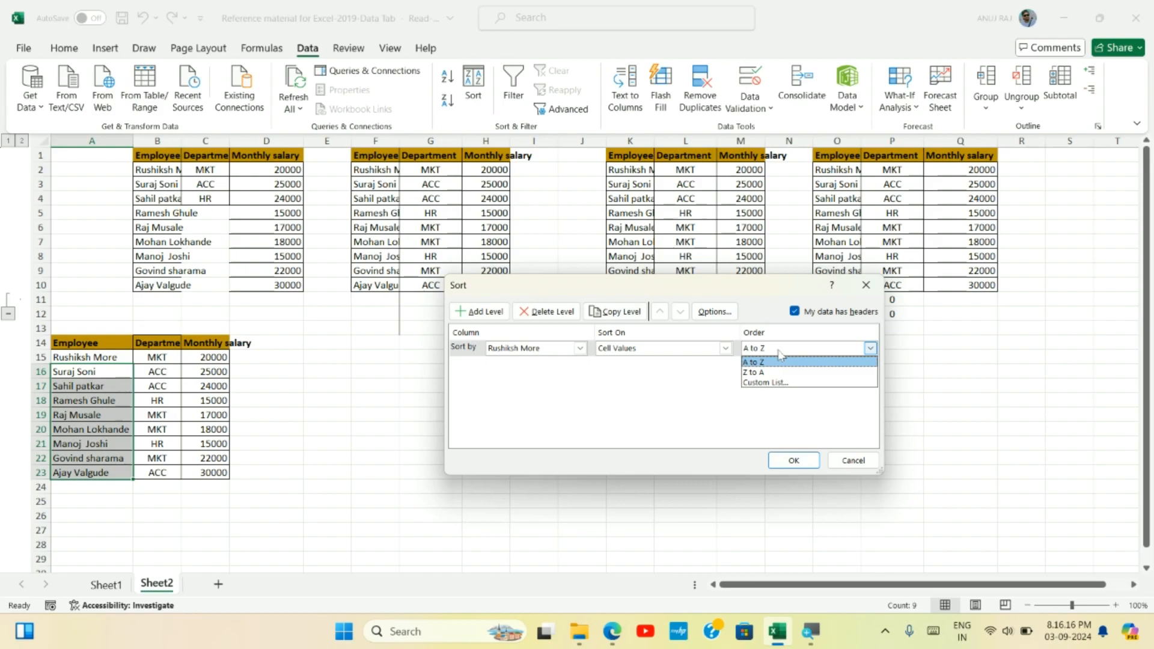
pyautogui.click(779, 361)
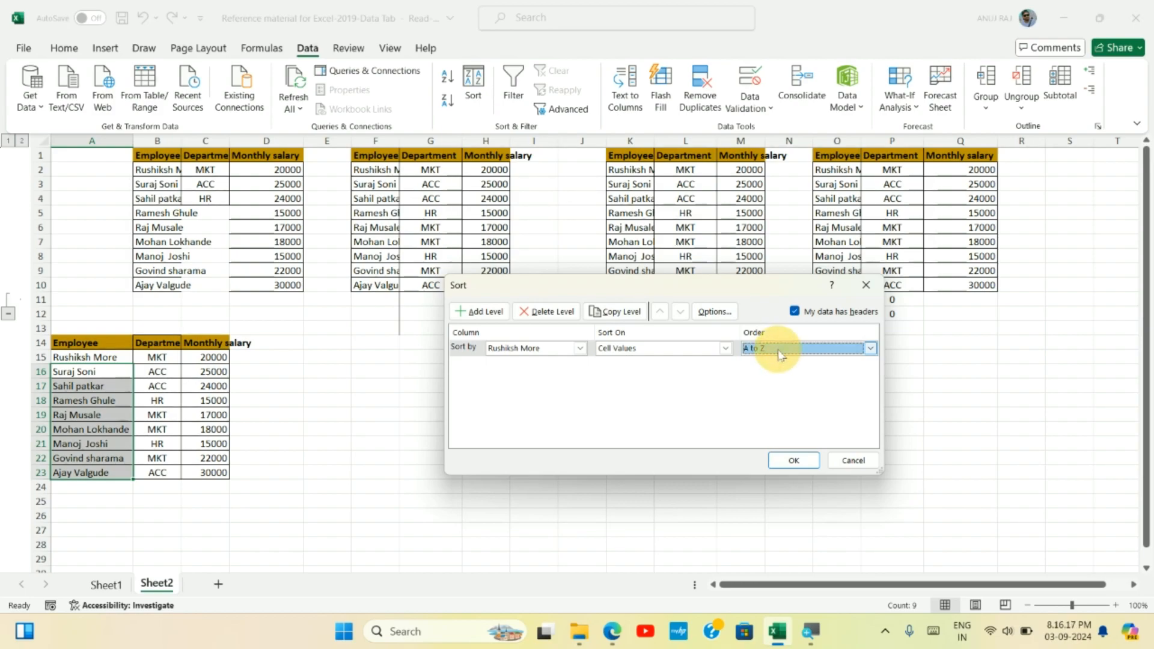
pyautogui.click(795, 461)
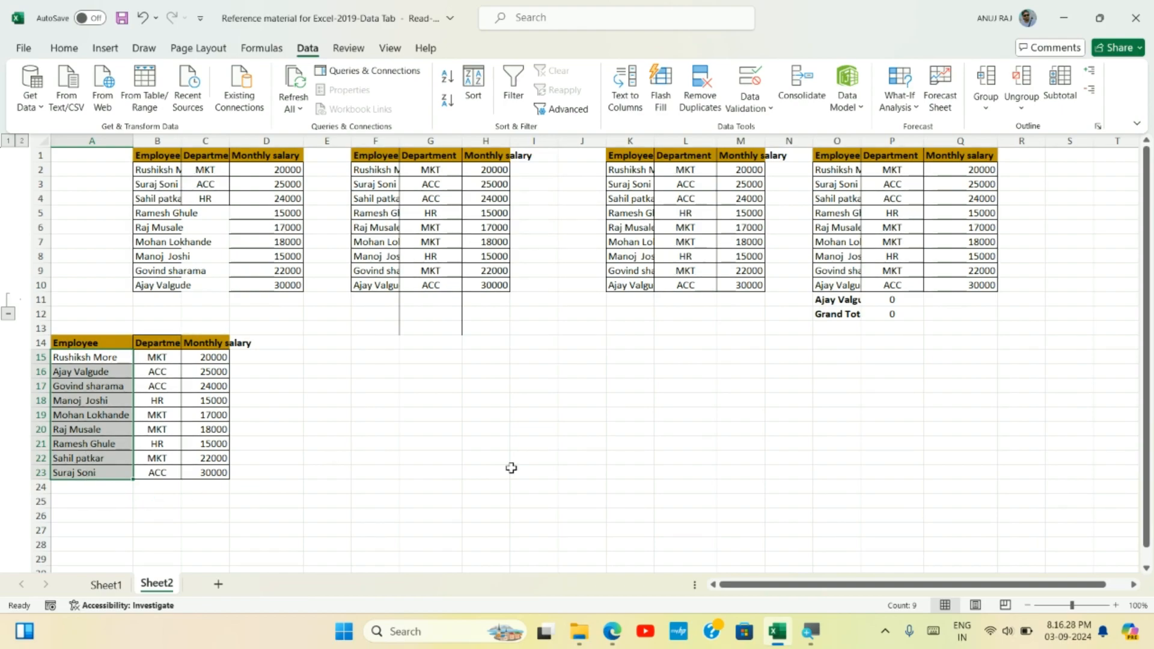
# Step: Switch back to the question PDF in Edge and review the list of questions
pyautogui.click(612, 633)
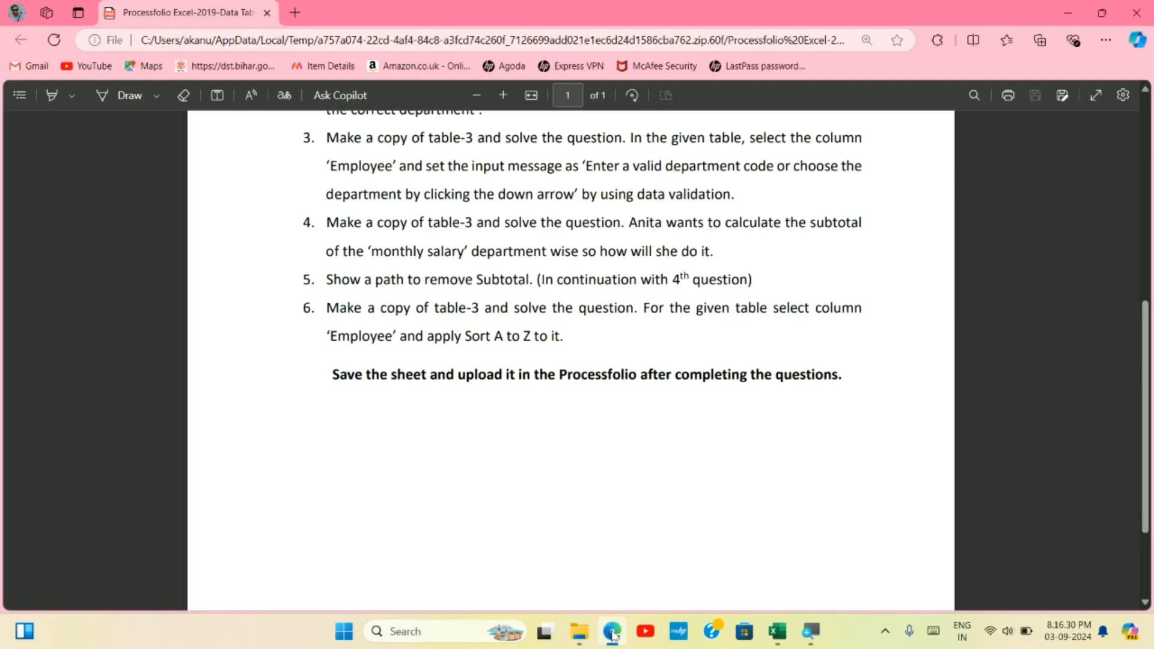
pyautogui.scroll(5, 481, 271)
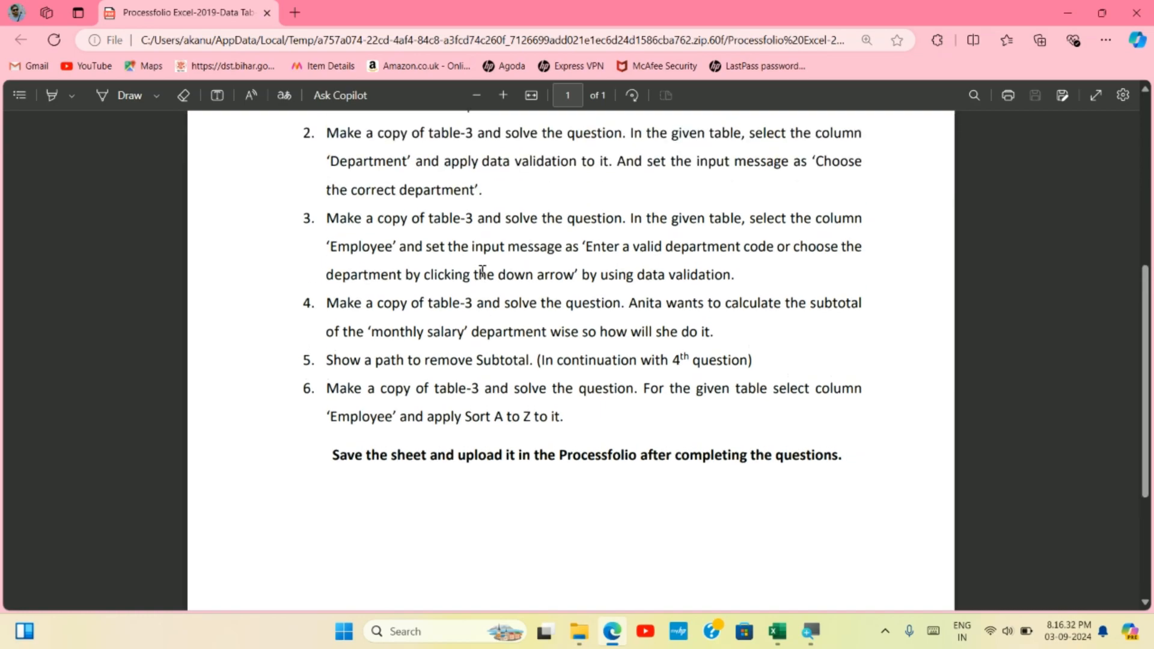